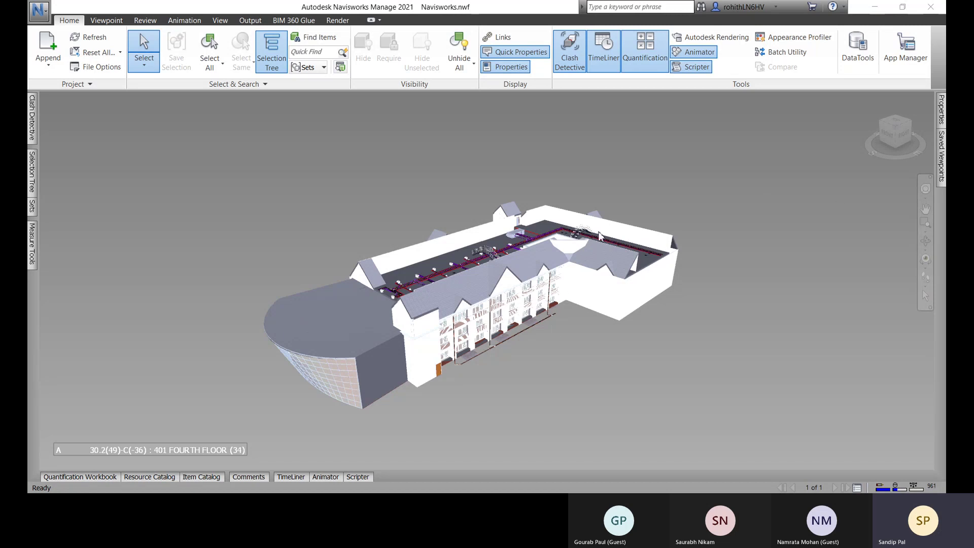
# Open the Autodesk Rendering window and look through its material mapping, lighting, environment and render settings before returning to the materials
pyautogui.click(714, 39)
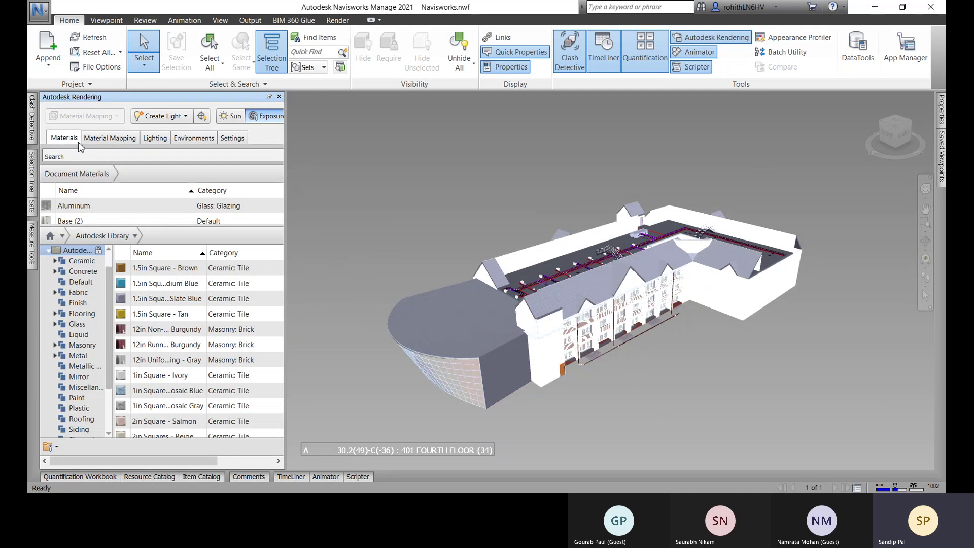
pyautogui.click(109, 140)
pyautogui.click(154, 140)
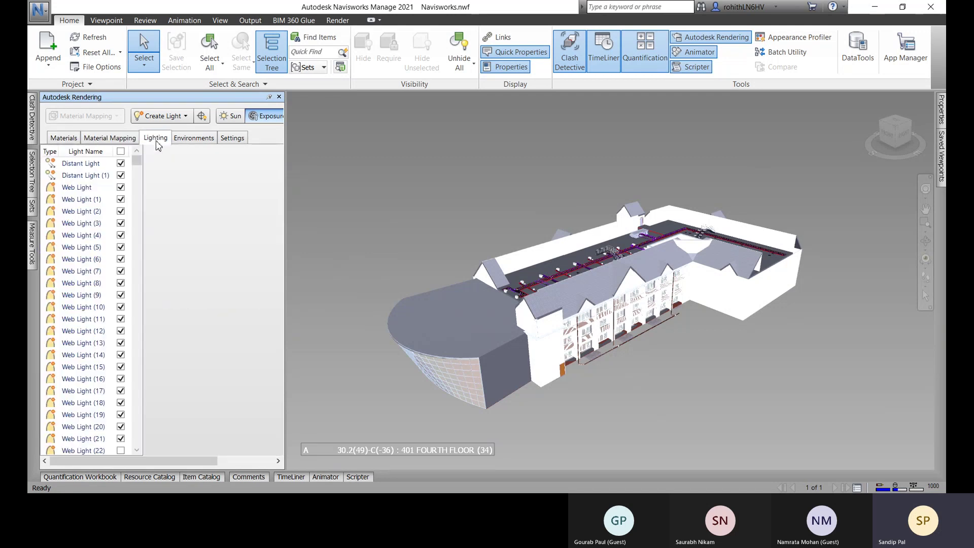
pyautogui.click(186, 141)
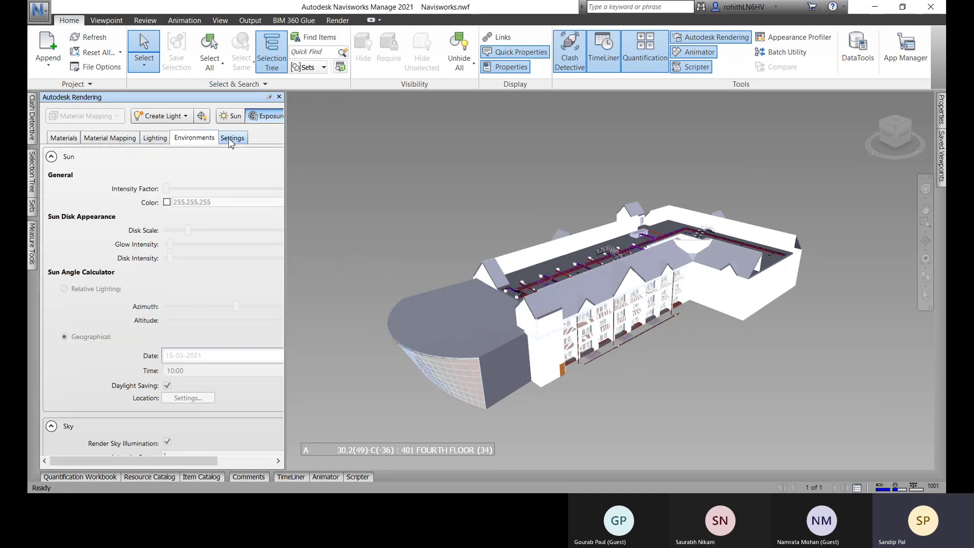
pyautogui.click(231, 139)
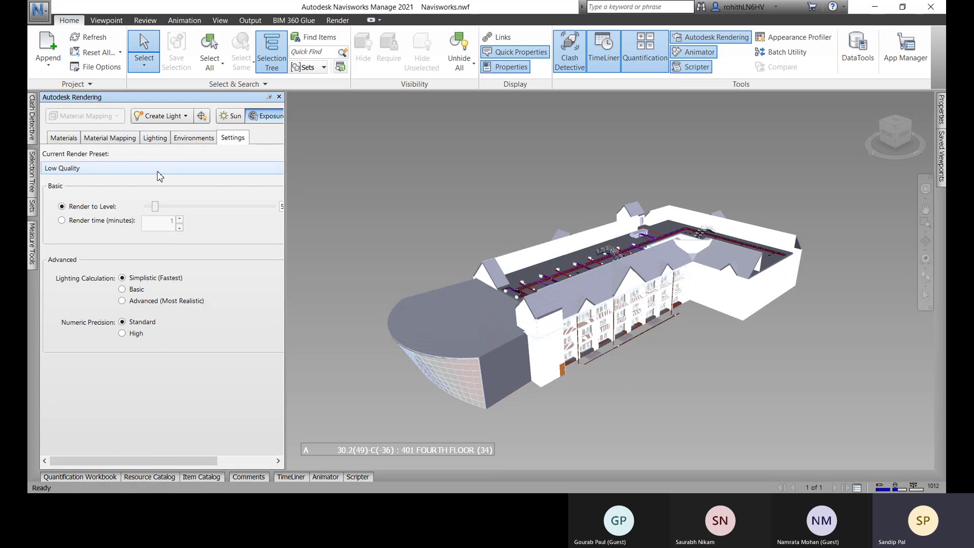
pyautogui.click(60, 142)
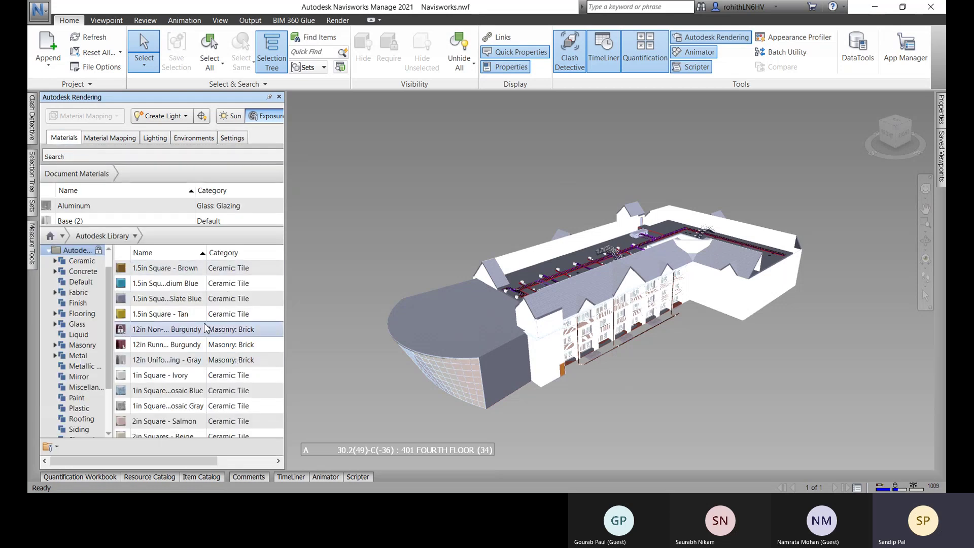
# Widen the rendering window and enlarge the document materials list while looking over the document and library materials
pyautogui.moveTo(289, 202); pyautogui.dragTo(328, 202)
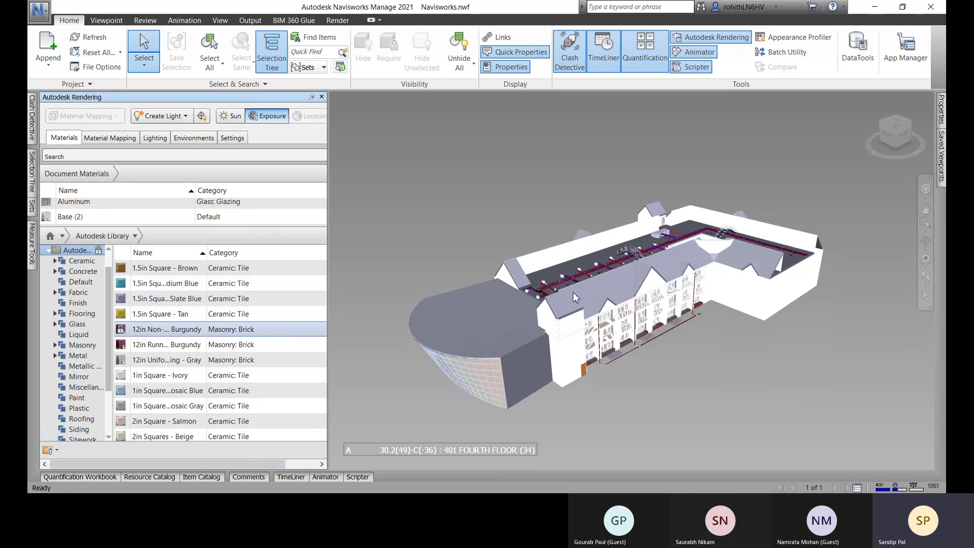
pyautogui.click(61, 203)
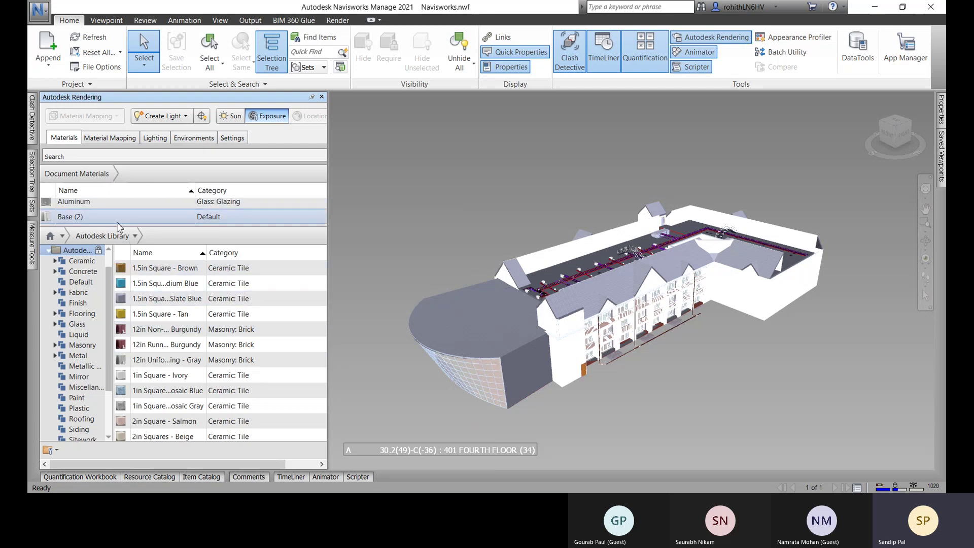
pyautogui.scroll(1, 96, 260)
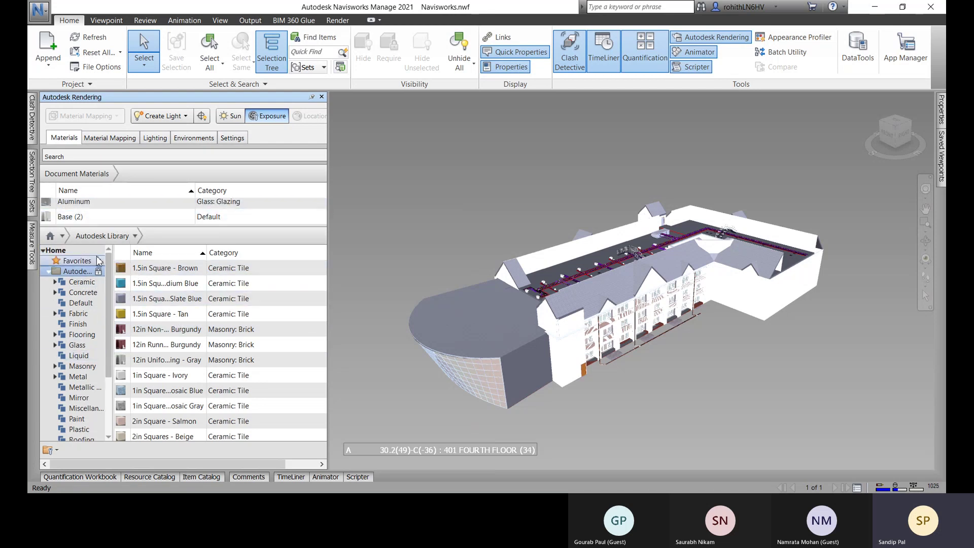
pyautogui.scroll(-5, 167, 383)
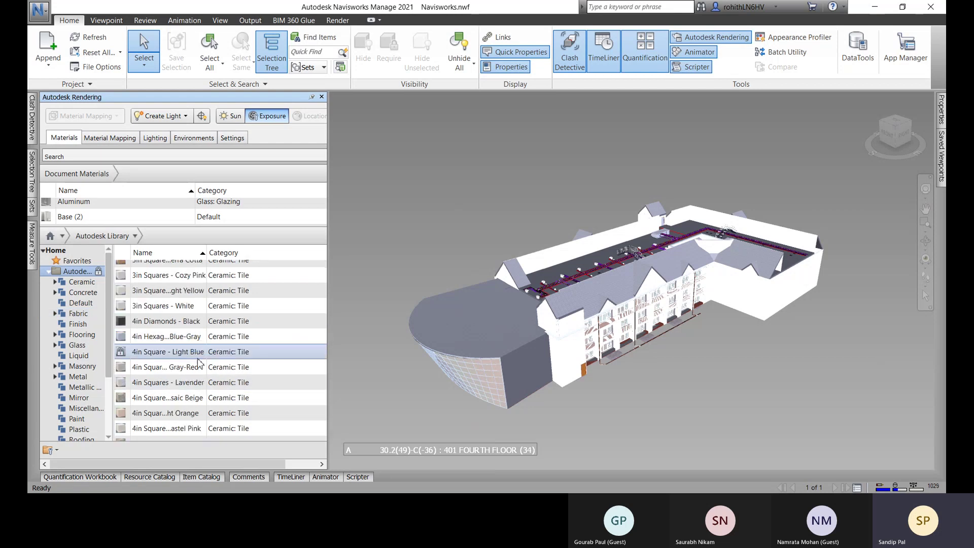
pyautogui.scroll(5, 170, 368)
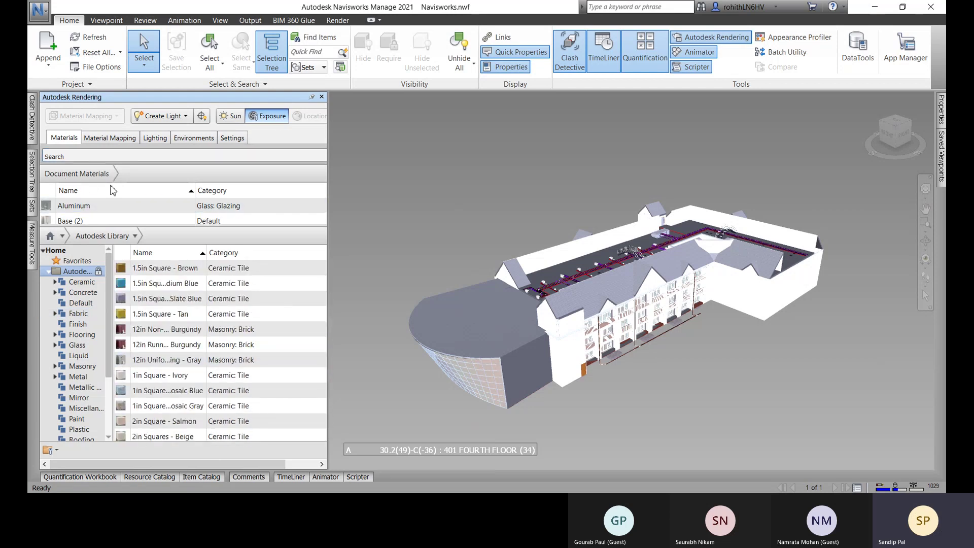
pyautogui.scroll(-1, 147, 215)
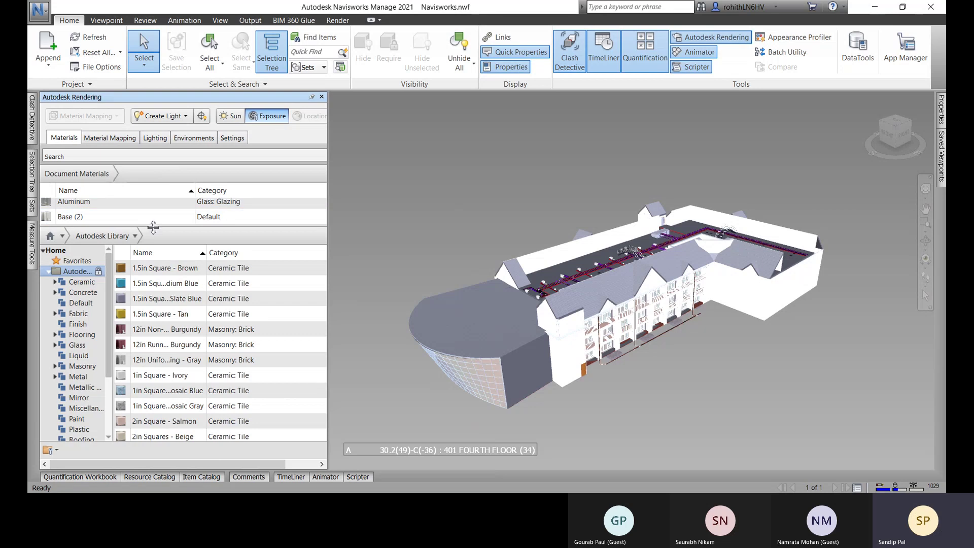
pyautogui.moveTo(153, 227); pyautogui.dragTo(155, 250)
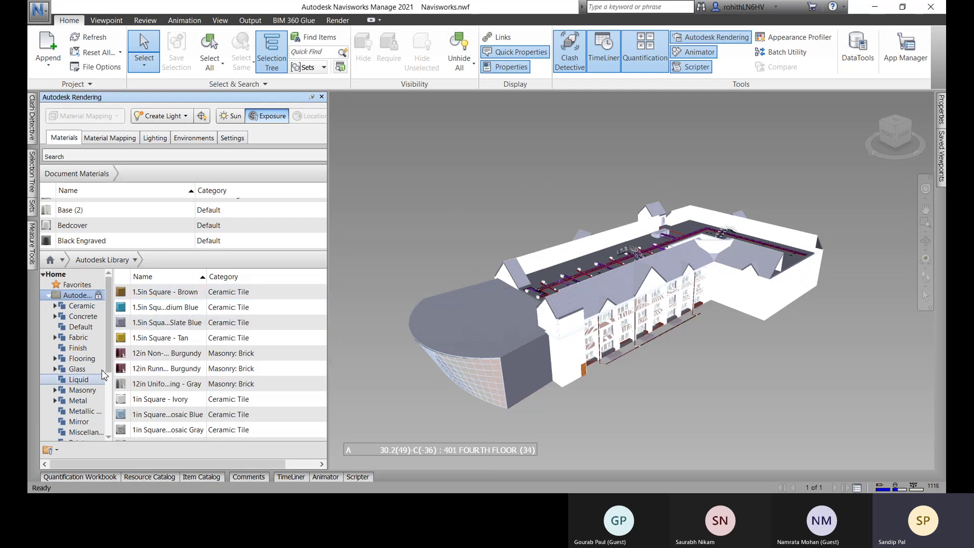
# Browse the Glass category of the Autodesk Library and add the Clear - Amber material to the document materials
pyautogui.scroll(-3, 76, 350)
pyautogui.scroll(3, 78, 355)
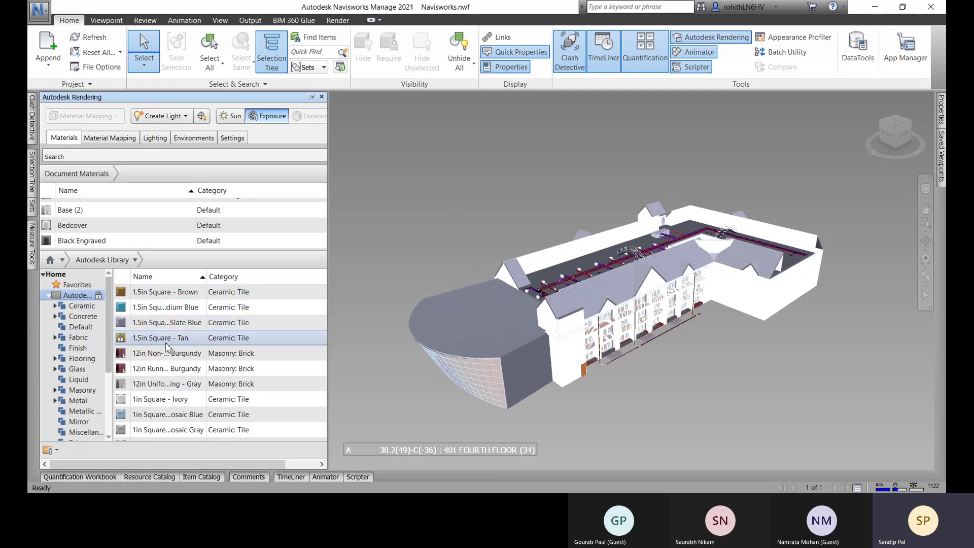
pyautogui.scroll(-1, 170, 308)
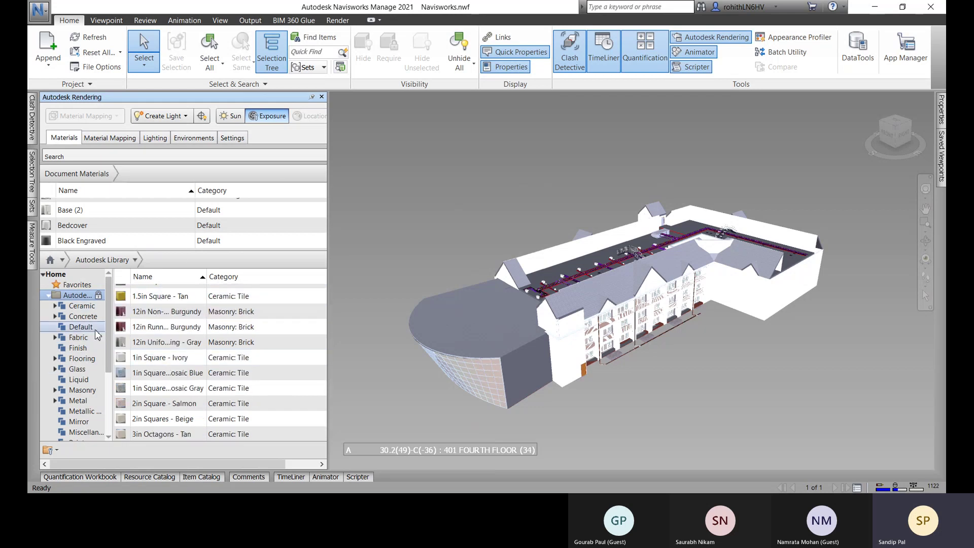
pyautogui.click(76, 373)
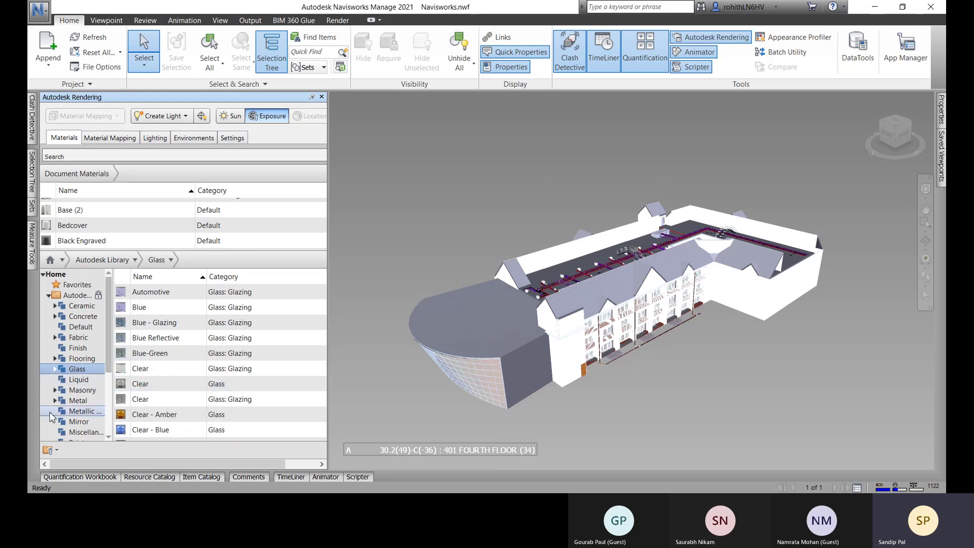
pyautogui.scroll(-4, 219, 426)
pyautogui.scroll(1, 169, 366)
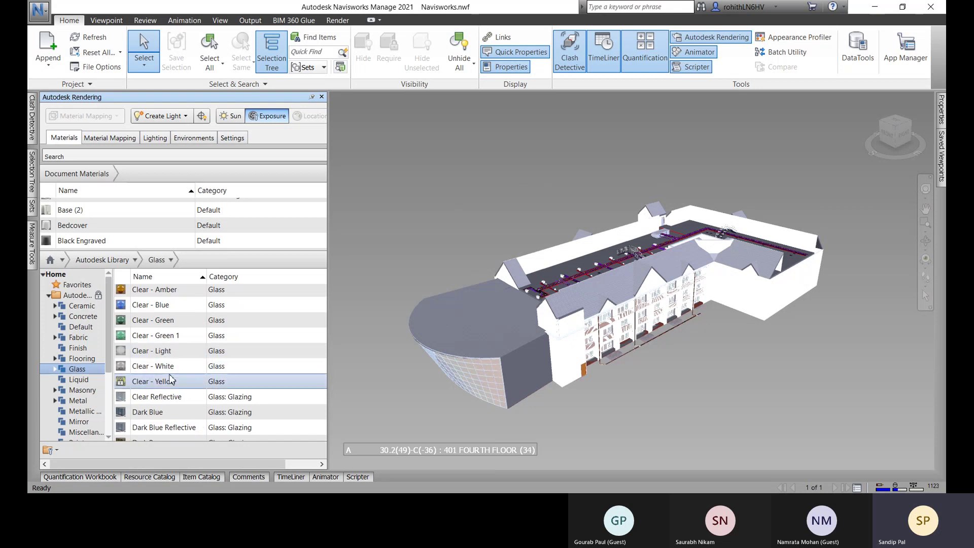
pyautogui.scroll(1, 162, 375)
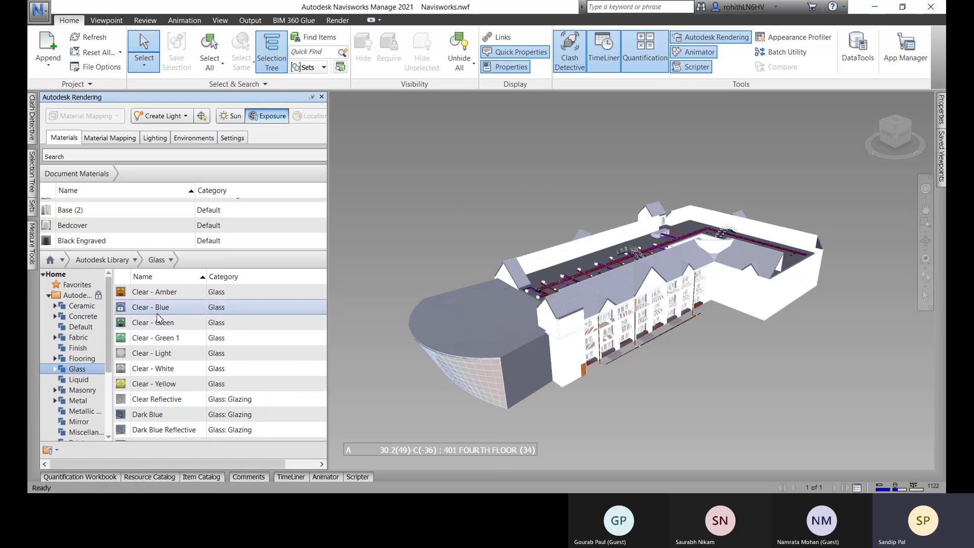
pyautogui.scroll(2, 162, 391)
pyautogui.moveTo(168, 298); pyautogui.dragTo(135, 220)
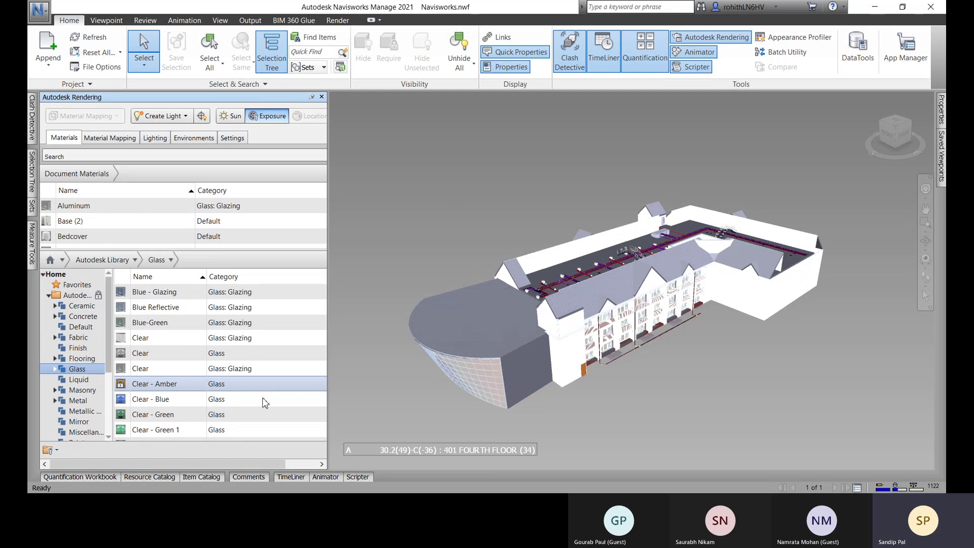
# Open the Clear - Amber document material for editing, keep its custom color and set its reflectance to 15
pyautogui.click(77, 225)
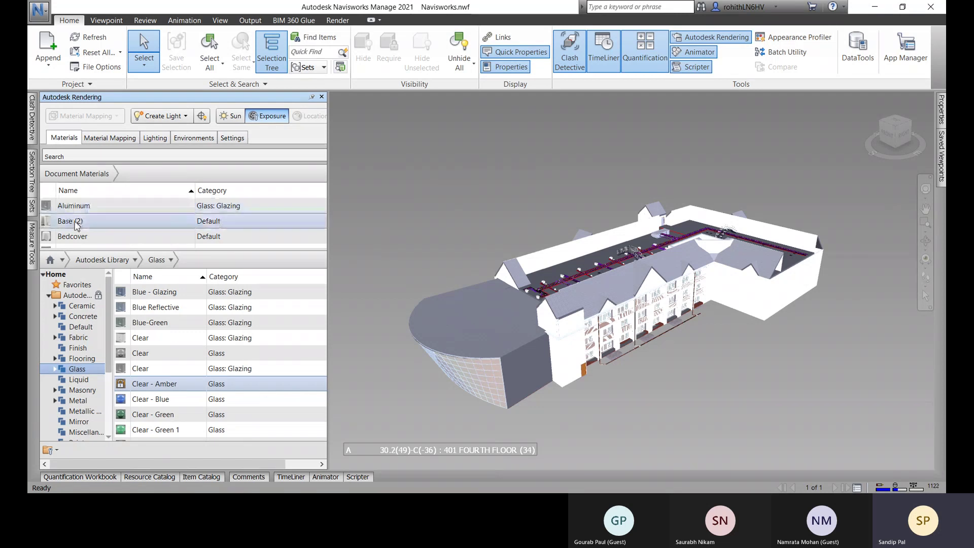
pyautogui.scroll(-3, 77, 225)
pyautogui.click(108, 246)
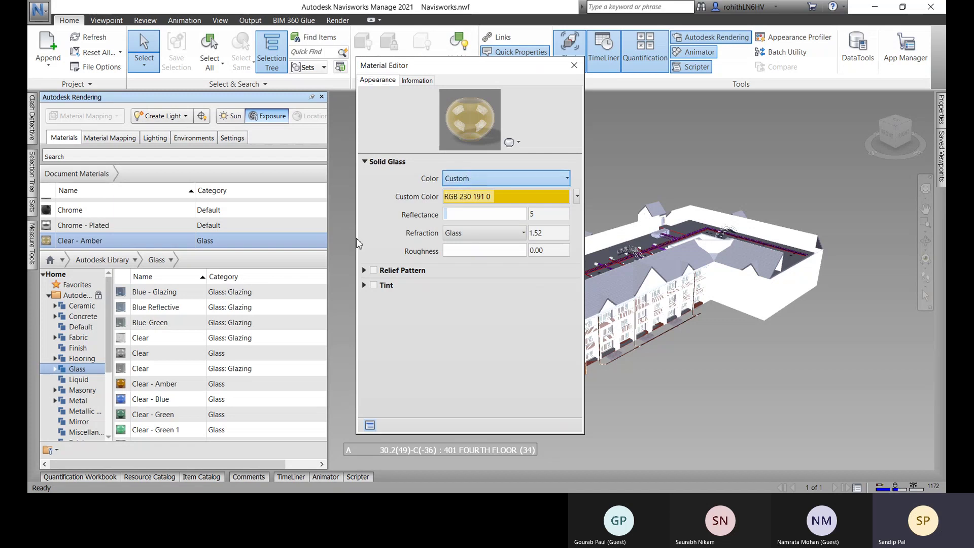
pyautogui.press('Home')
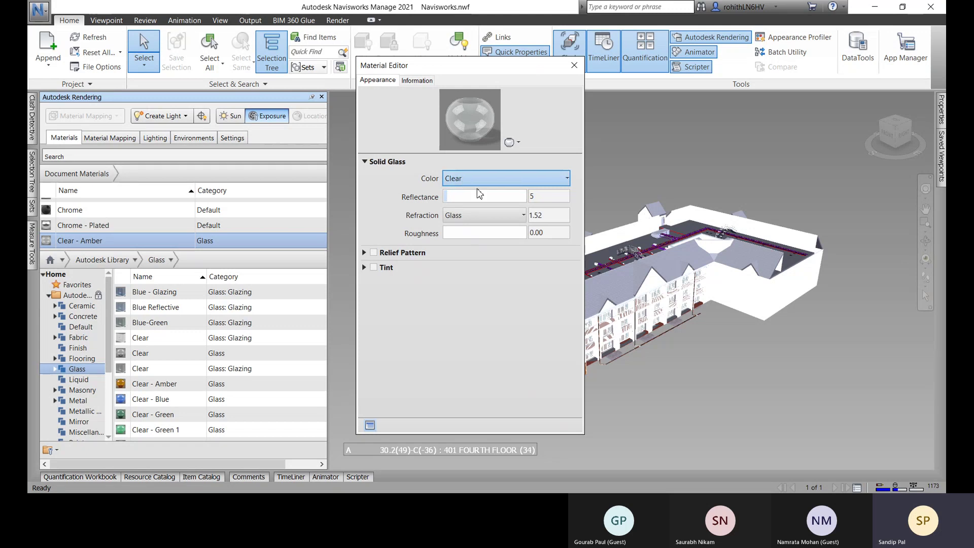
pyautogui.press('End')
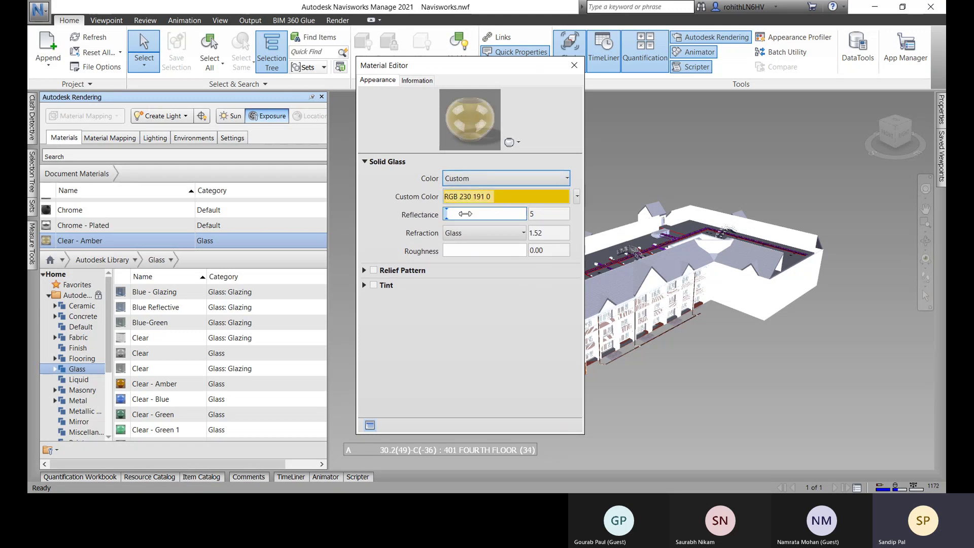
pyautogui.moveTo(446, 217); pyautogui.dragTo(457, 218)
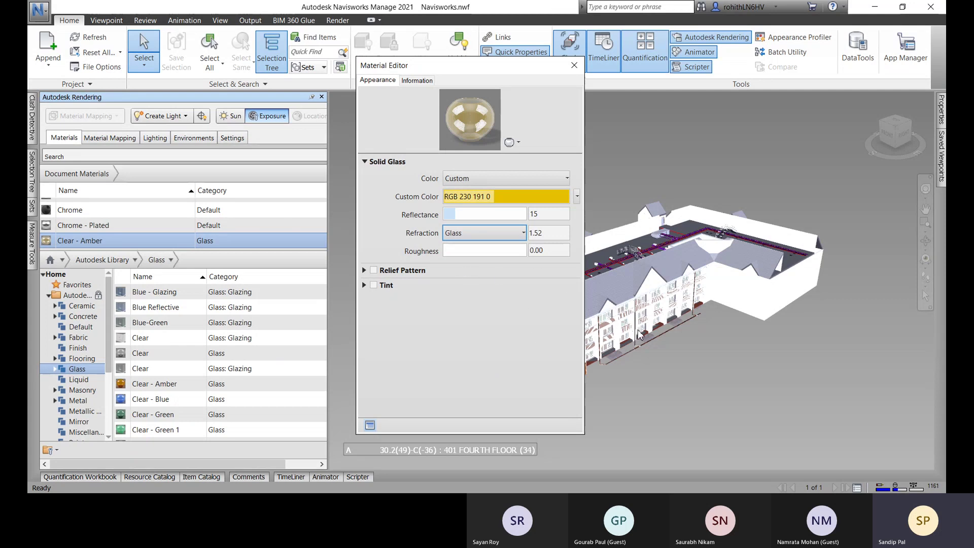
# Review the name, description and keywords of the Clear - Amber material and close the material editor
pyautogui.moveTo(510, 71); pyautogui.dragTo(440, 66)
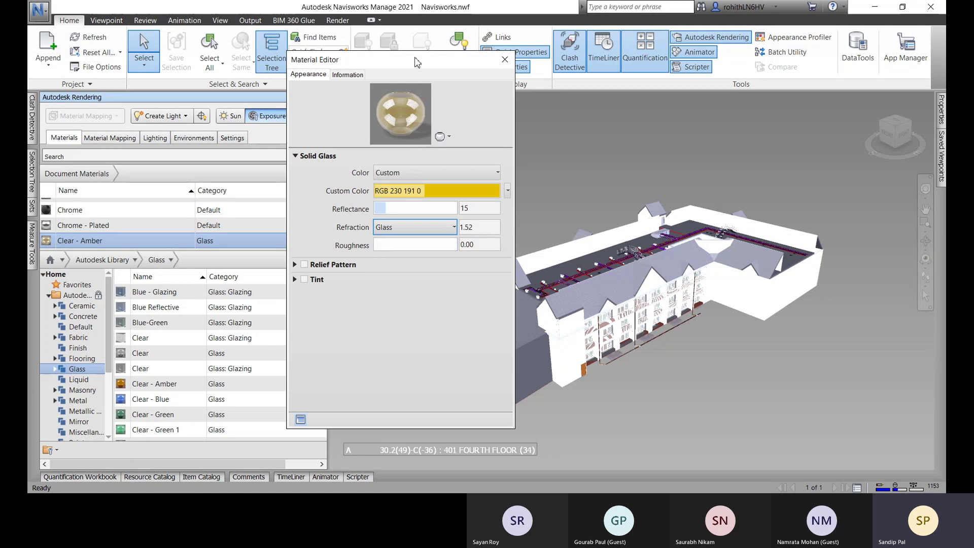
pyautogui.moveTo(416, 61); pyautogui.dragTo(482, 68)
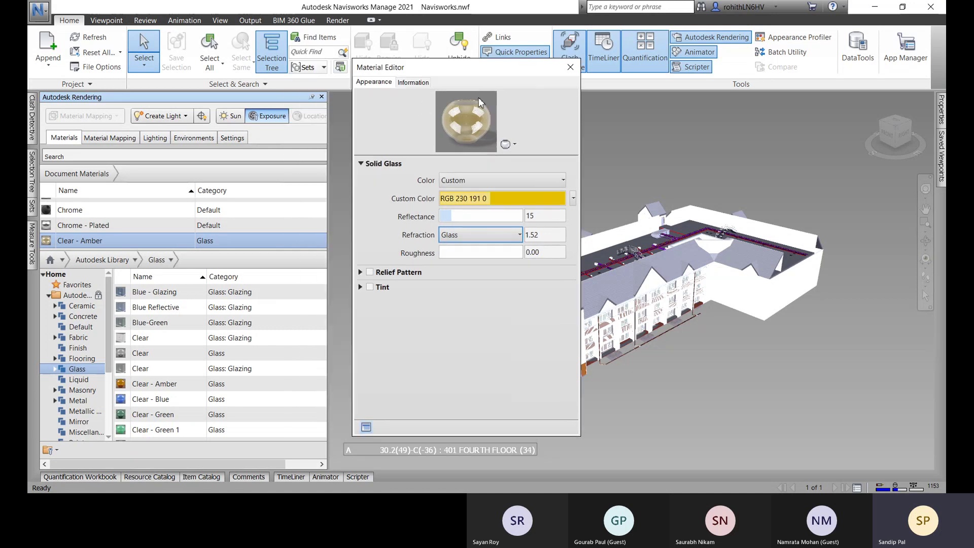
pyautogui.click(414, 82)
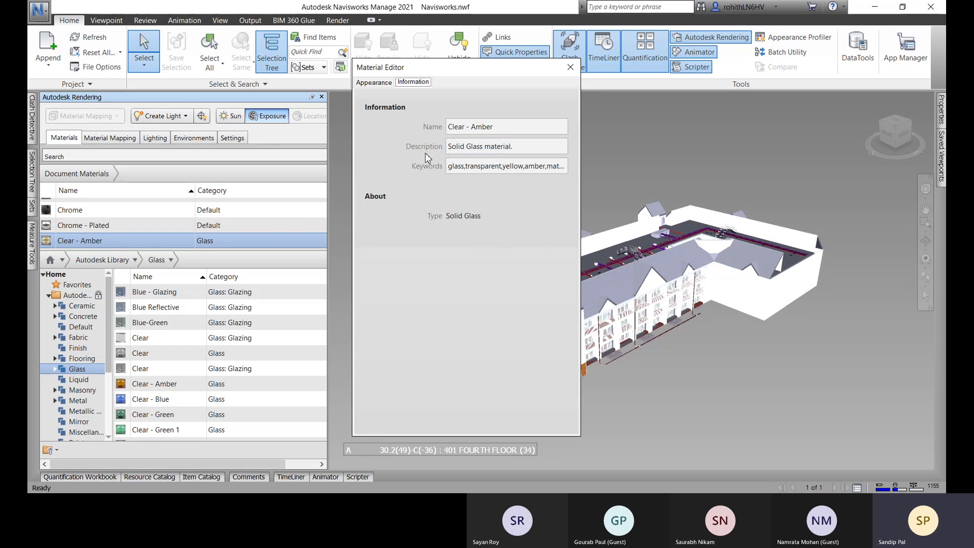
pyautogui.click(462, 129)
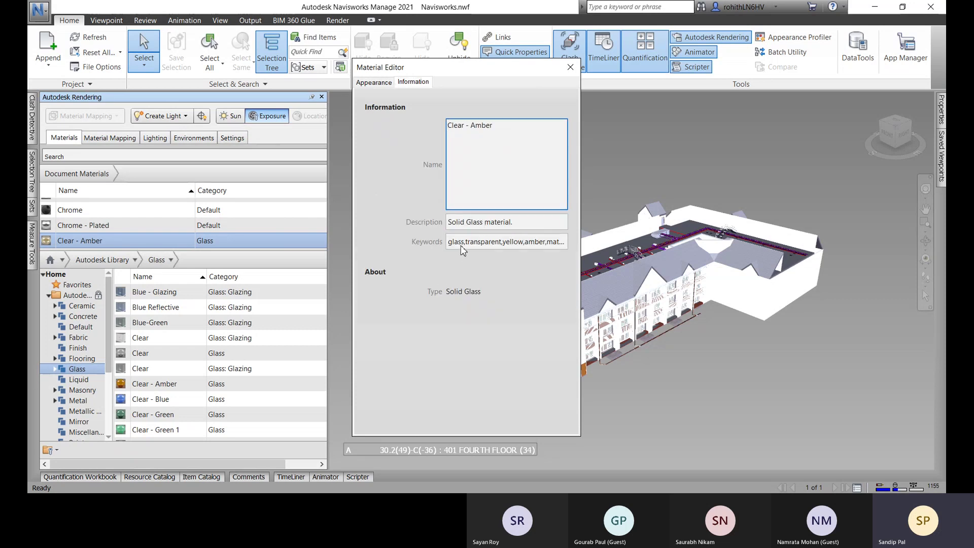
pyautogui.click(570, 67)
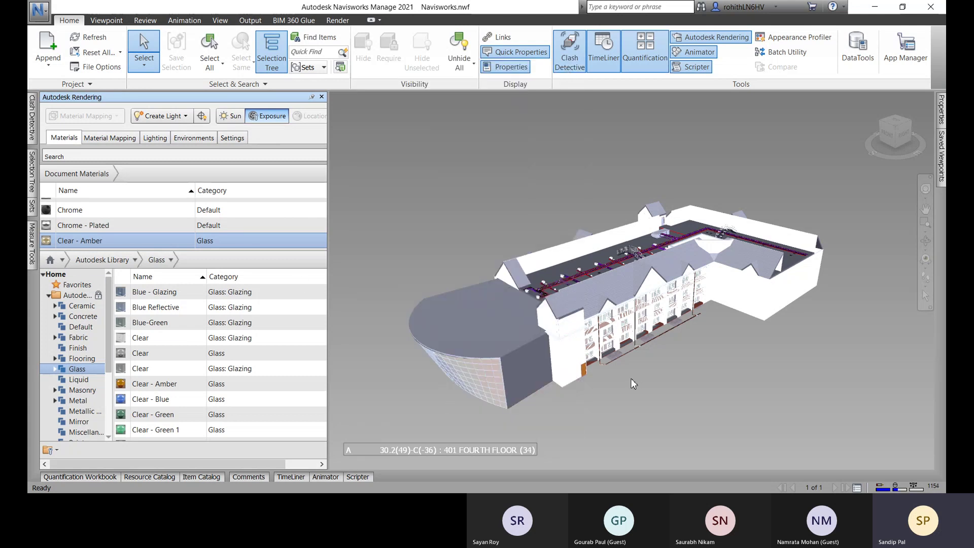
# Apply the Clear - Amber material to a window on the top-floor balcony below the large roof gable
pyautogui.keyDown('shift'); pyautogui.moveTo(631, 376); pyautogui.dragTo(561, 439, button='middle'); pyautogui.keyUp('shift')
pyautogui.scroll(6, 625, 303)
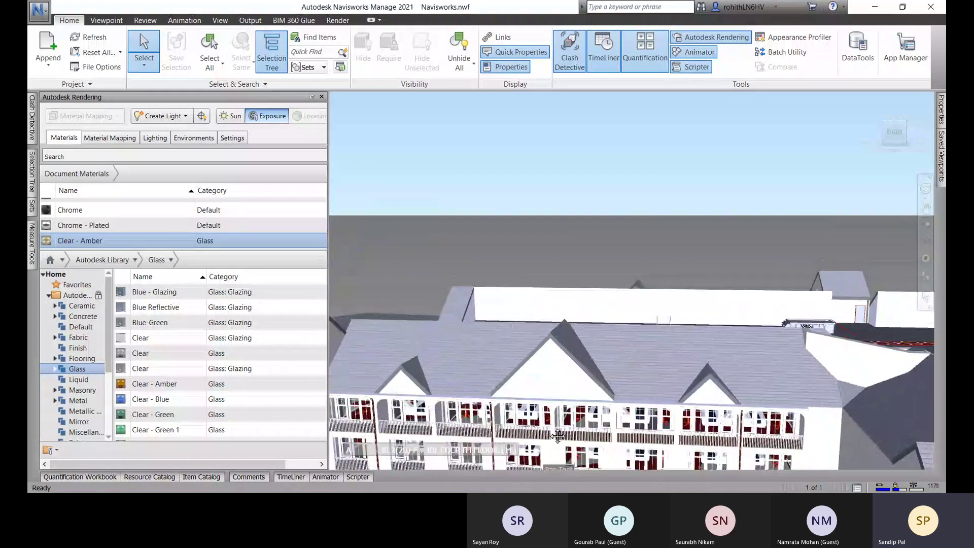
pyautogui.scroll(6, 515, 420)
pyautogui.scroll(3, 538, 390)
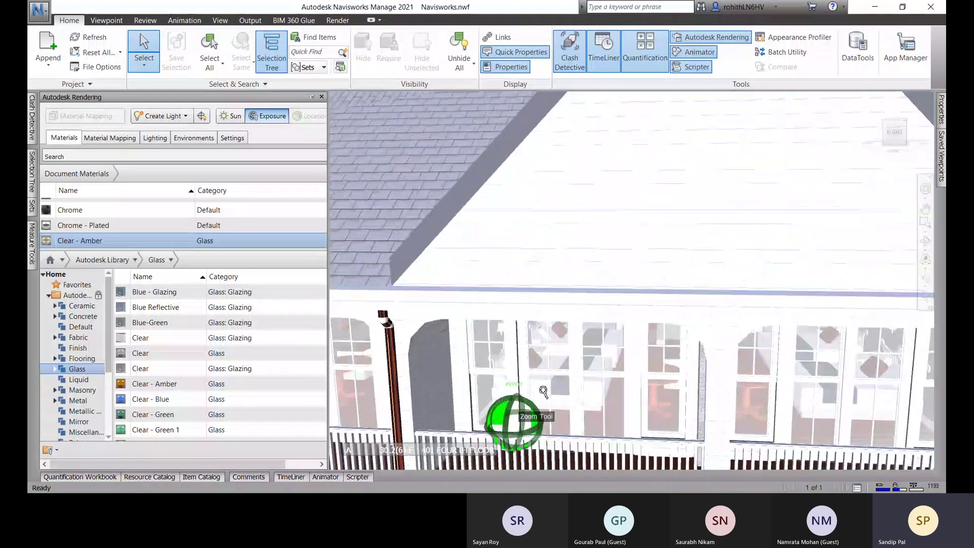
pyautogui.keyDown('shift'); pyautogui.moveTo(555, 371); pyautogui.dragTo(516, 298, button='middle'); pyautogui.keyUp('shift')
pyautogui.scroll(2, 399, 281)
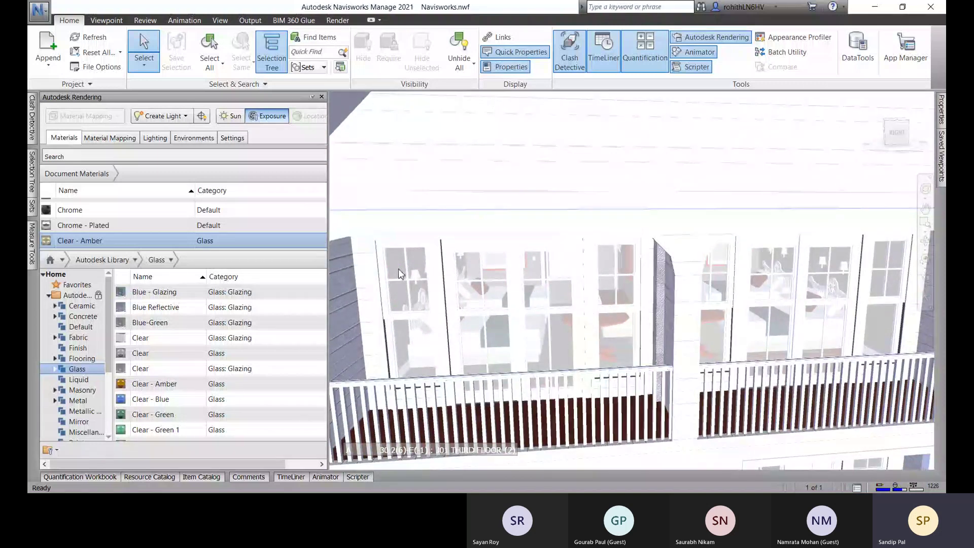
pyautogui.moveTo(92, 245); pyautogui.dragTo(437, 315)
pyautogui.scroll(-1, 634, 273)
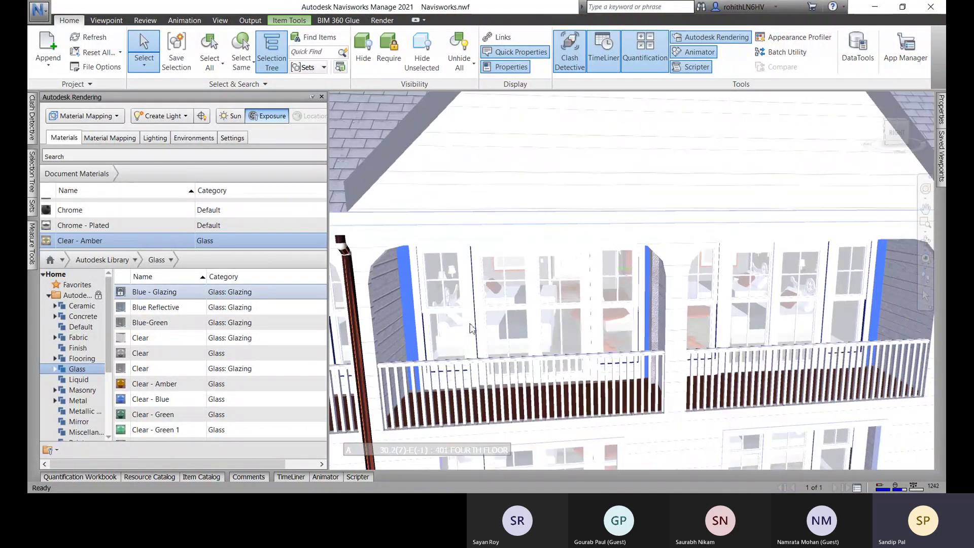
# Select the top-floor balcony window wall below the gable to inspect it, and clear the selection
pyautogui.click(535, 294)
pyautogui.scroll(-3, 527, 293)
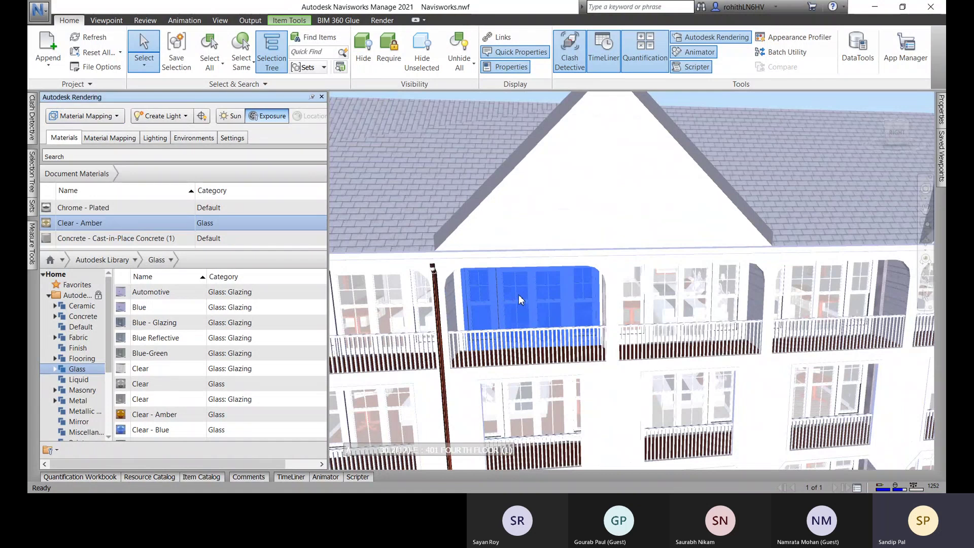
pyautogui.scroll(-8, 525, 293)
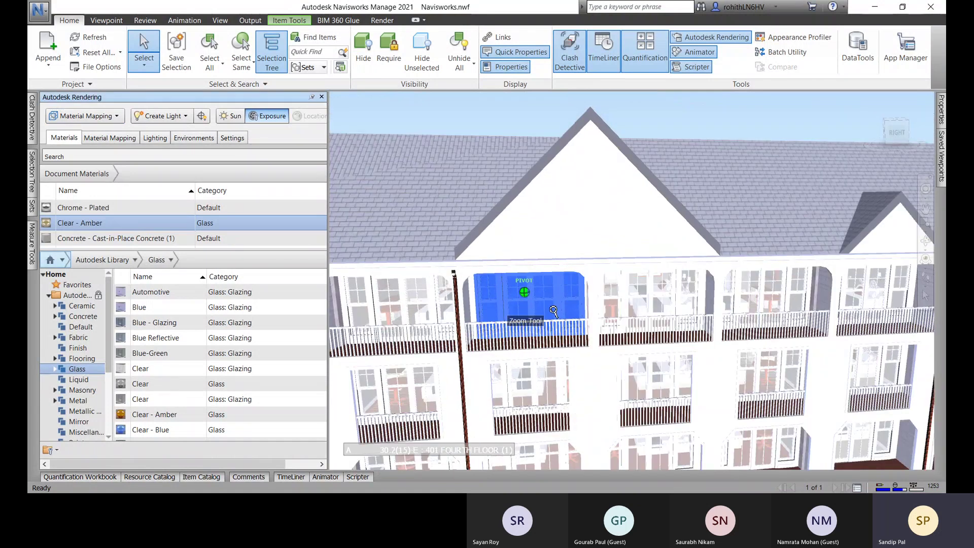
pyautogui.click(584, 411)
# Select individual glass panels in the top row of the curved curtain wall to check their assigned material
pyautogui.keyDown('shift'); pyautogui.moveTo(529, 426); pyautogui.dragTo(503, 348, button='middle'); pyautogui.keyUp('shift')
pyautogui.scroll(2, 493, 414)
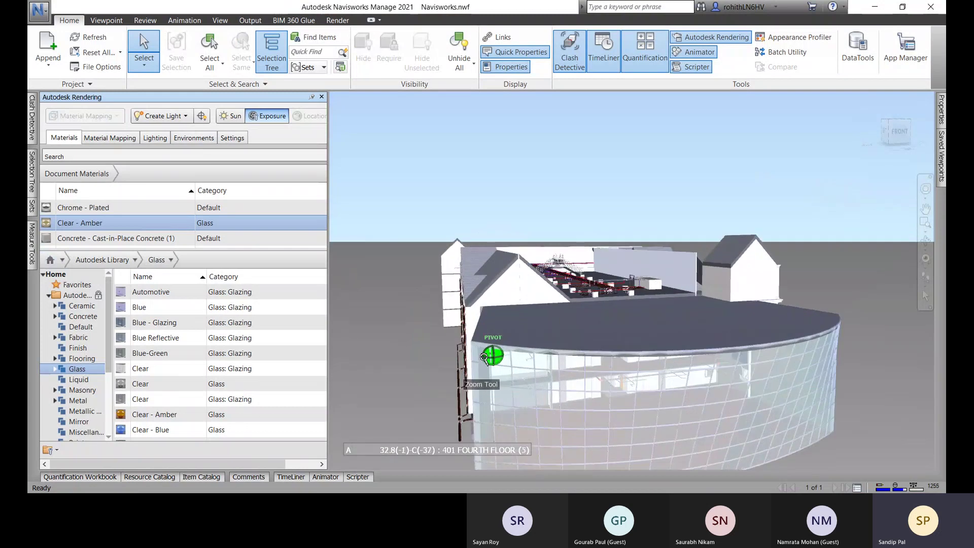
pyautogui.click(478, 355)
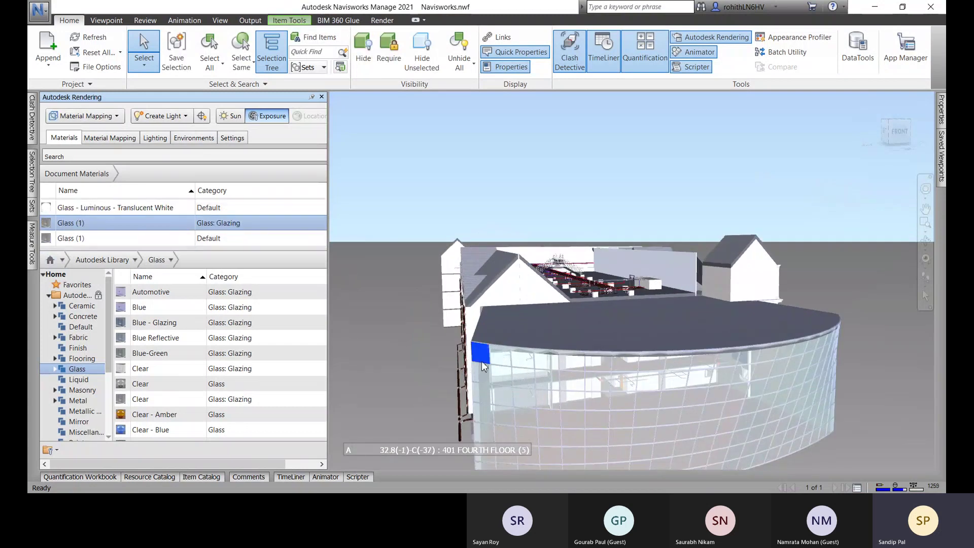
pyautogui.click(504, 355)
pyautogui.click(524, 359)
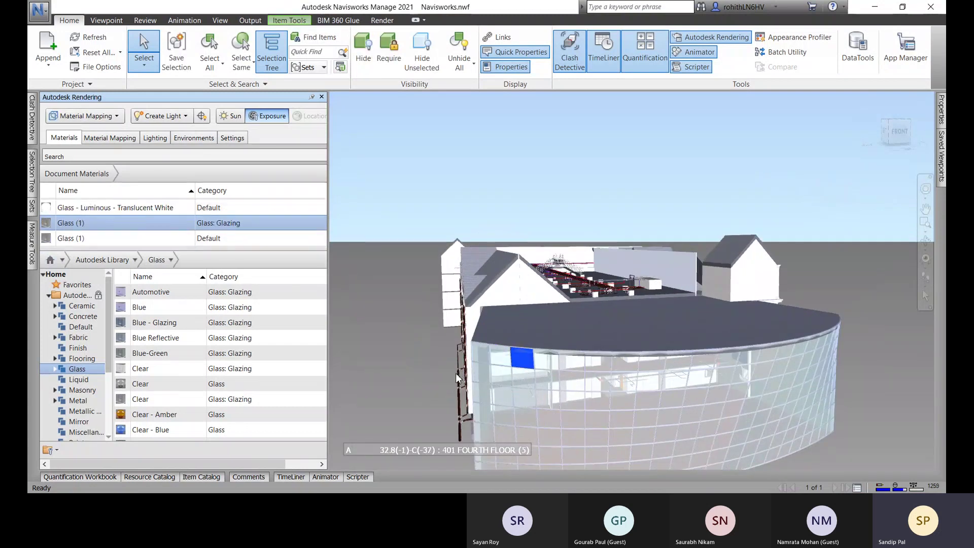
pyautogui.scroll(-3, 126, 241)
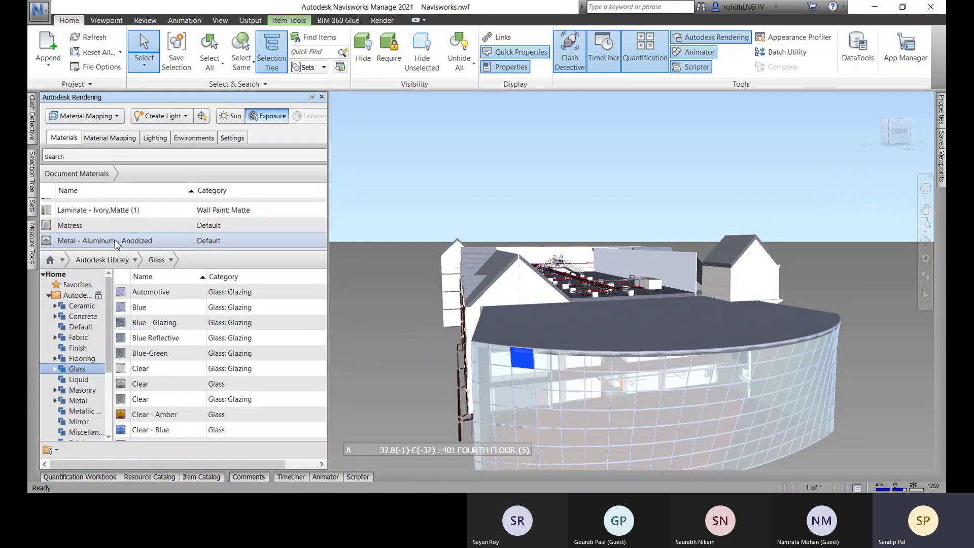
# Apply the Clear - Amber document material to two adjacent second-row glass panels near the edge of the curved curtain wall
pyautogui.click(503, 375)
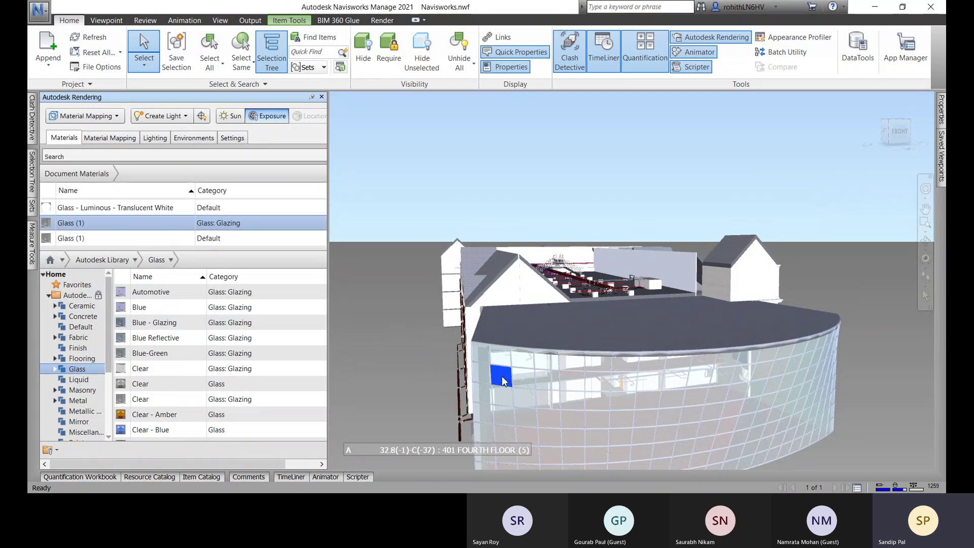
pyautogui.click(199, 215)
pyautogui.scroll(-5, 199, 216)
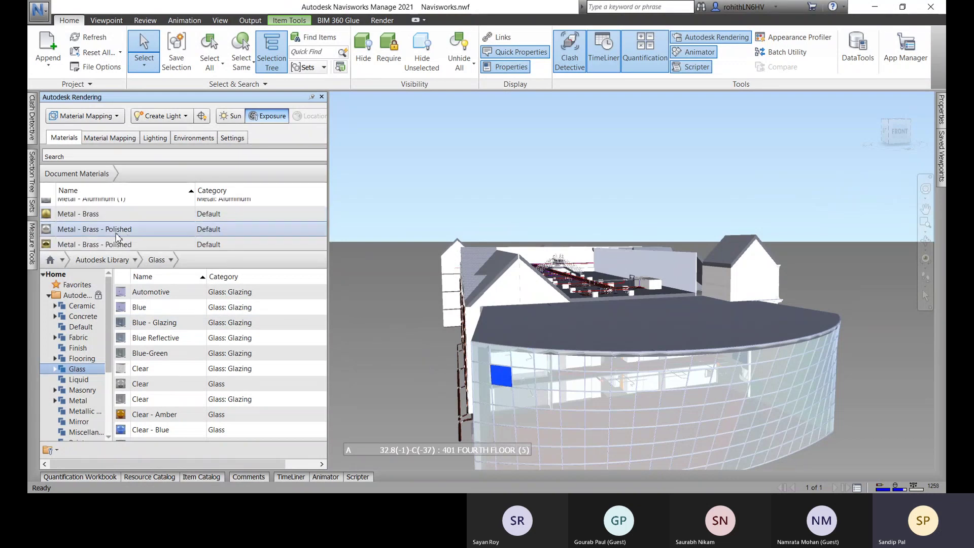
pyautogui.scroll(-2, 76, 226)
pyautogui.scroll(4, 76, 226)
pyautogui.scroll(3, 76, 227)
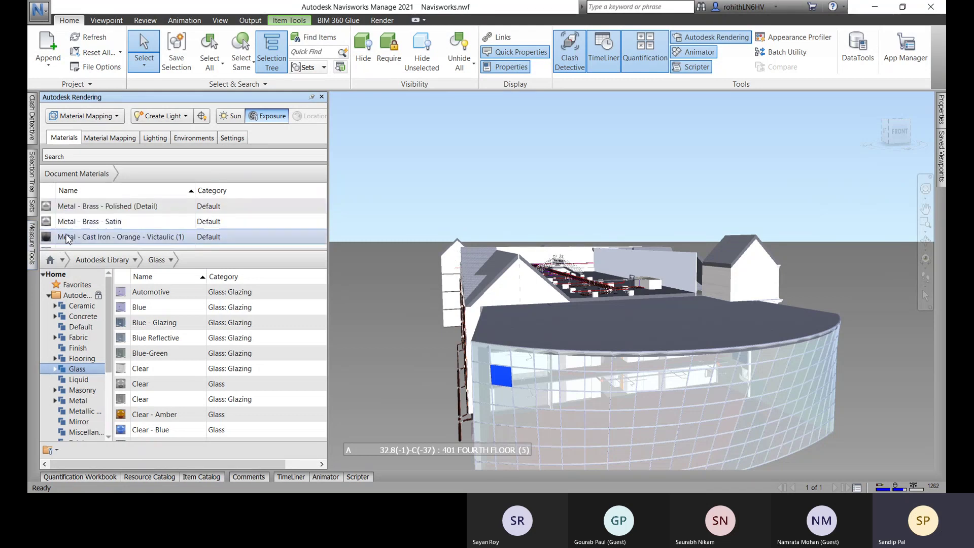
pyautogui.scroll(5, 71, 229)
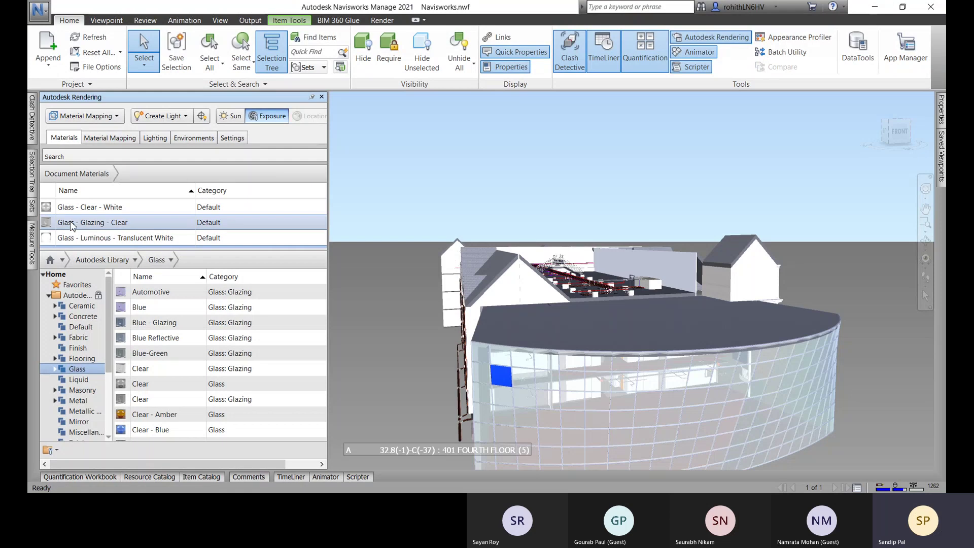
pyautogui.scroll(1, 71, 227)
pyautogui.scroll(5, 73, 222)
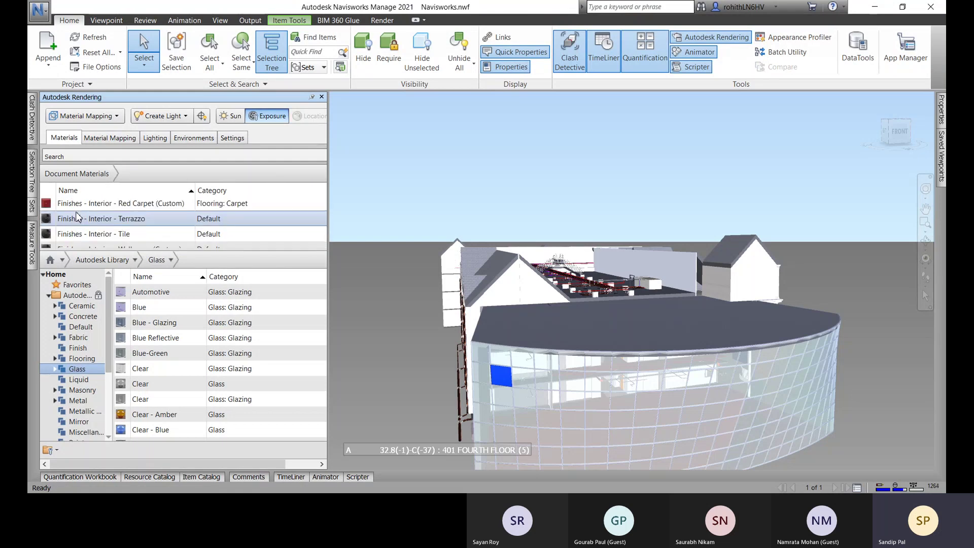
pyautogui.scroll(-1, 78, 217)
pyautogui.scroll(-5, 77, 218)
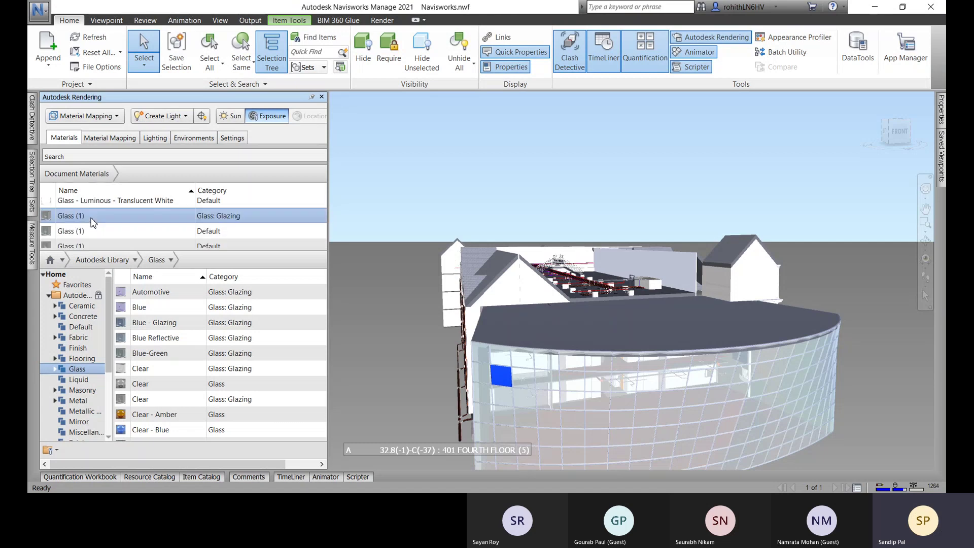
pyautogui.scroll(8, 86, 223)
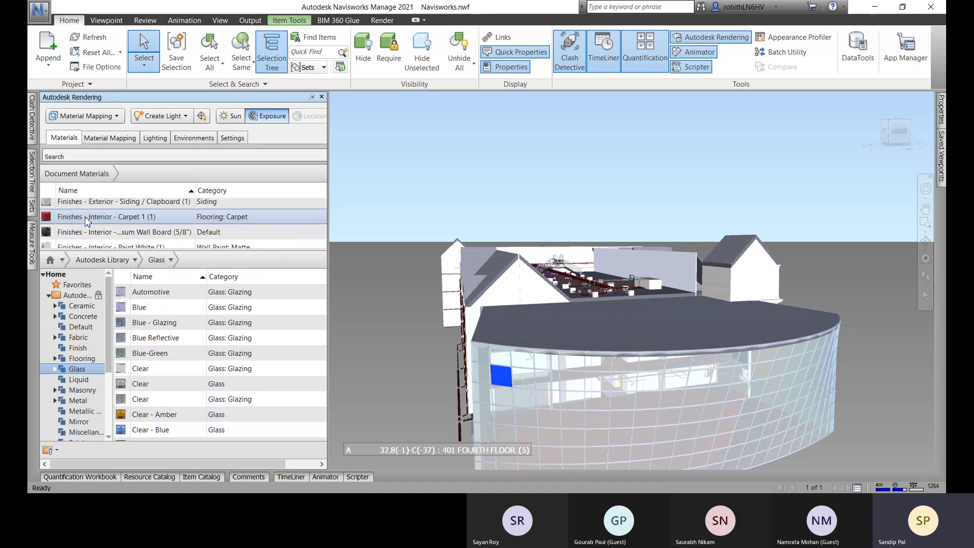
pyautogui.scroll(1, 74, 217)
pyautogui.scroll(1, 75, 219)
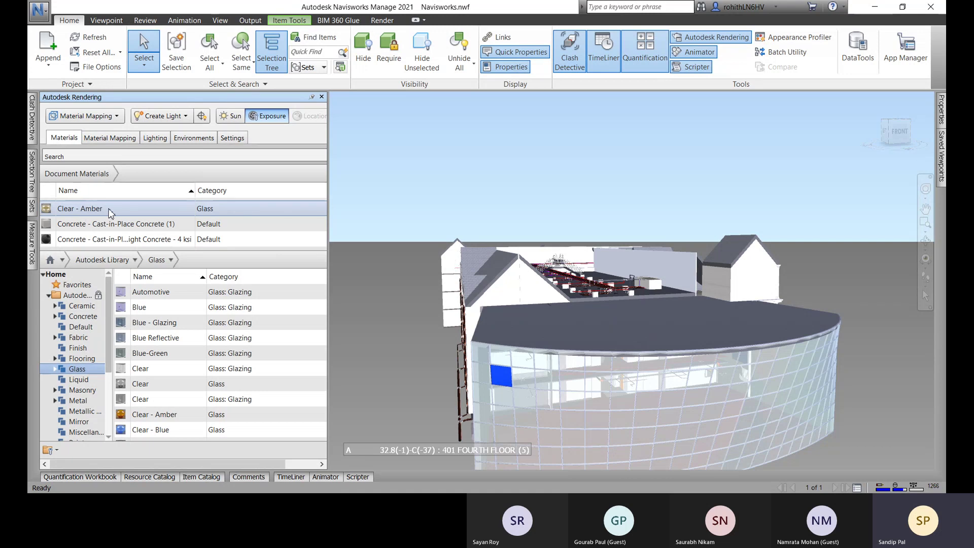
pyautogui.click(126, 212)
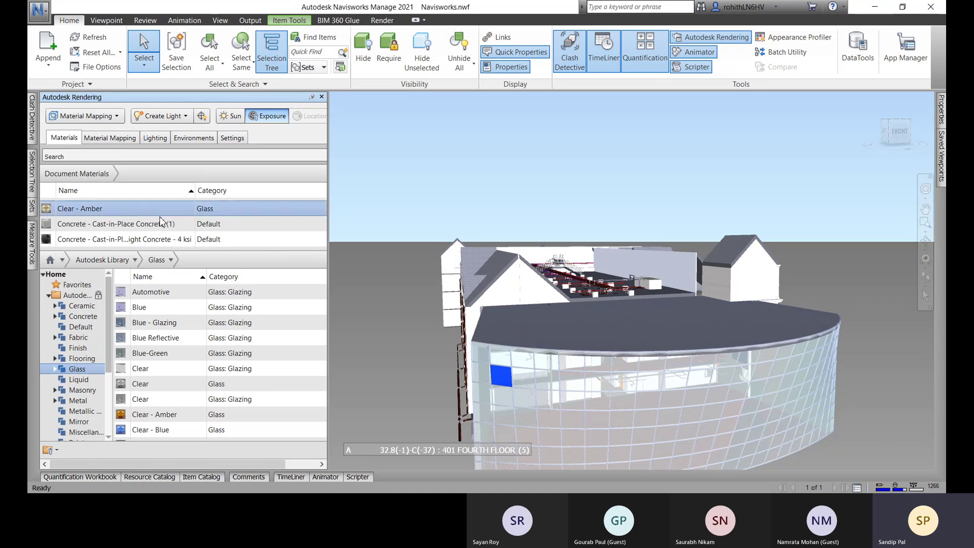
pyautogui.scroll(-1, 160, 221)
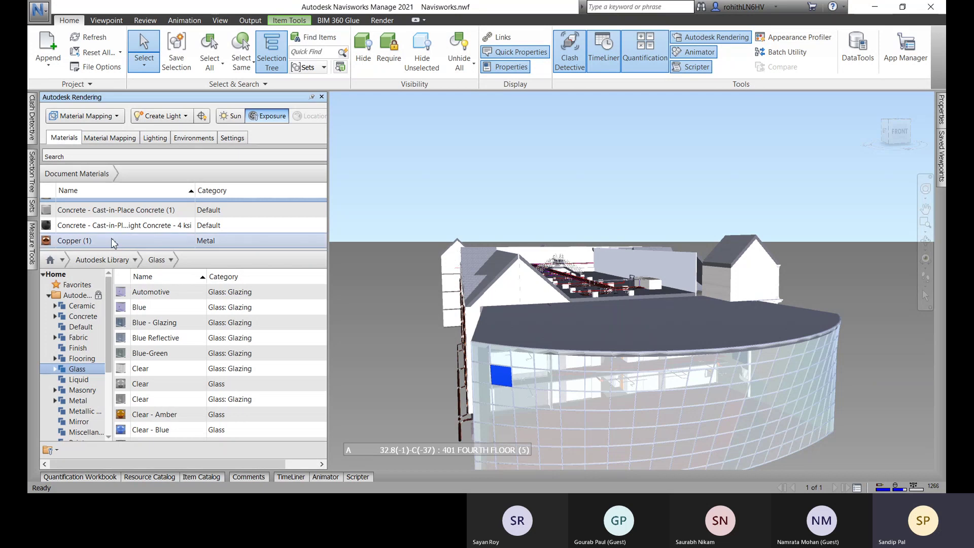
pyautogui.scroll(2, 81, 244)
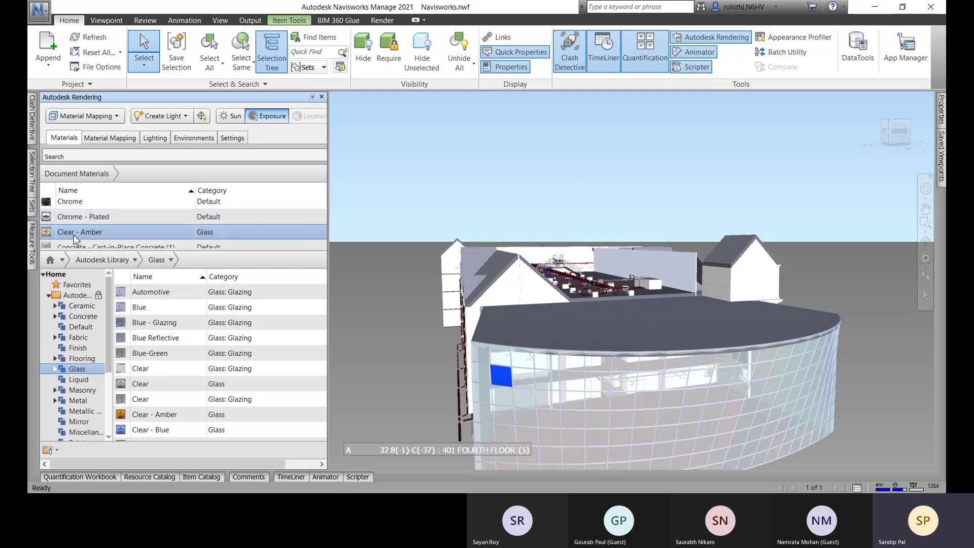
pyautogui.moveTo(142, 307); pyautogui.dragTo(530, 386)
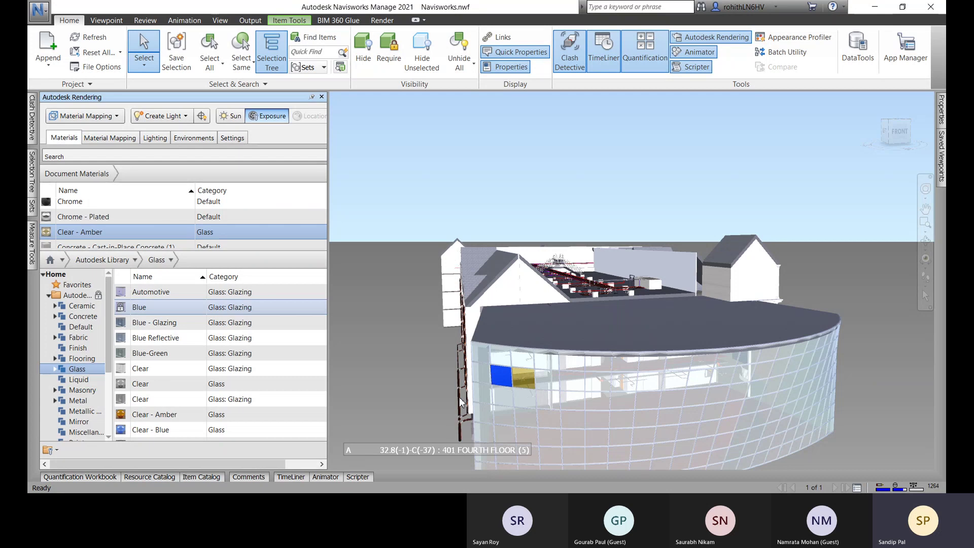
# Select the top corner glass panel of the curved curtain wall and extend the selection to all matching panels with Select Same
pyautogui.click(482, 361)
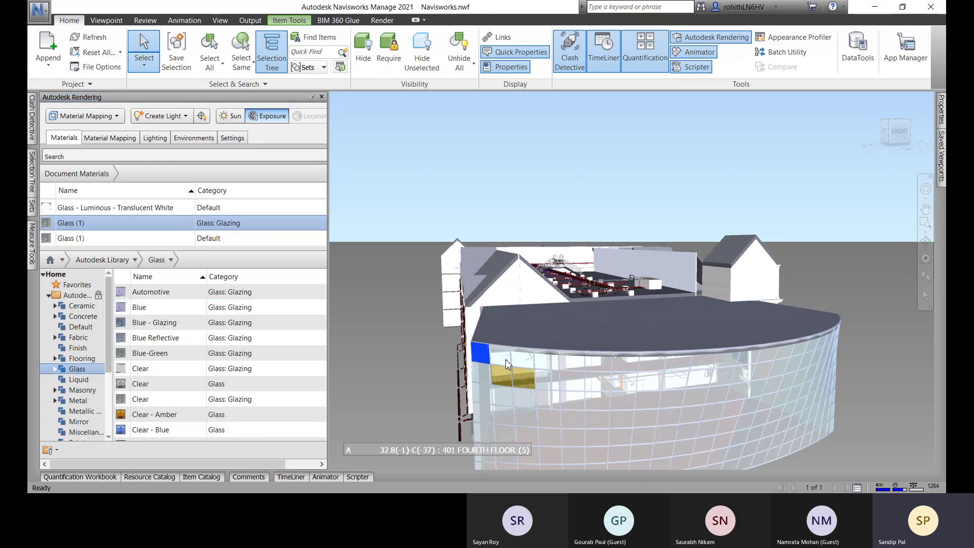
pyautogui.click(215, 68)
pyautogui.click(244, 70)
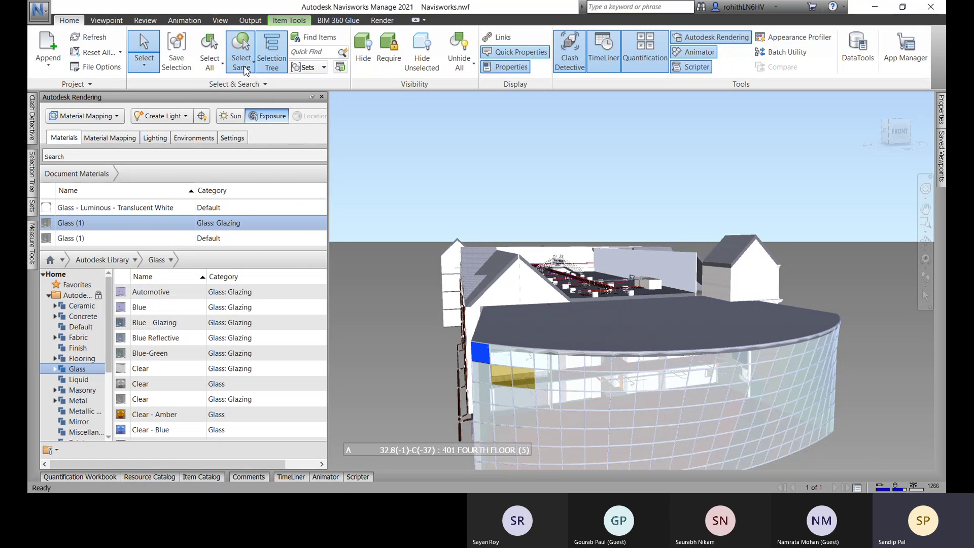
pyautogui.click(241, 67)
pyautogui.click(258, 112)
# Apply the Clear - Amber material to all selected curtain wall panels and clear the selection
pyautogui.keyDown('shift'); pyautogui.moveTo(486, 270); pyautogui.dragTo(340, 349, button='middle'); pyautogui.keyUp('shift')
pyautogui.scroll(-1, 231, 229)
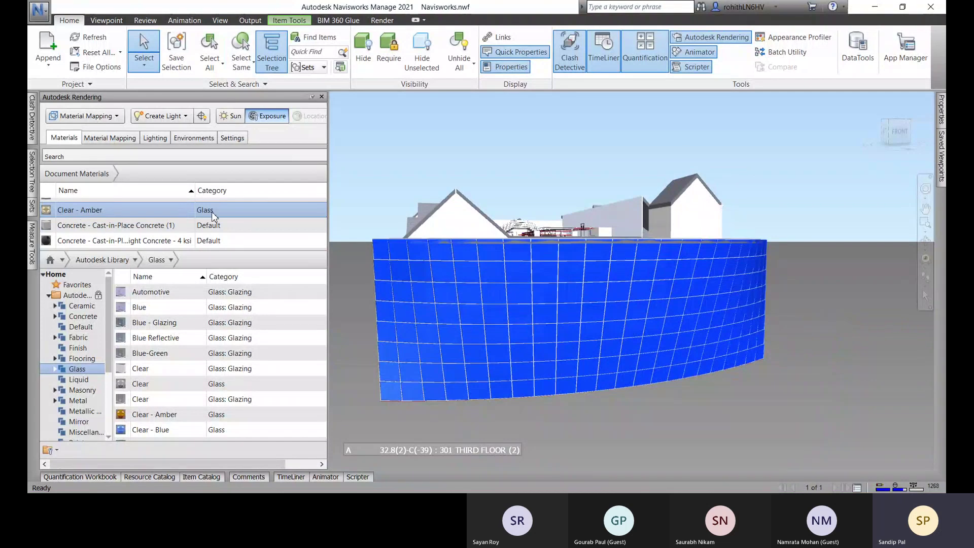
pyautogui.click(239, 209)
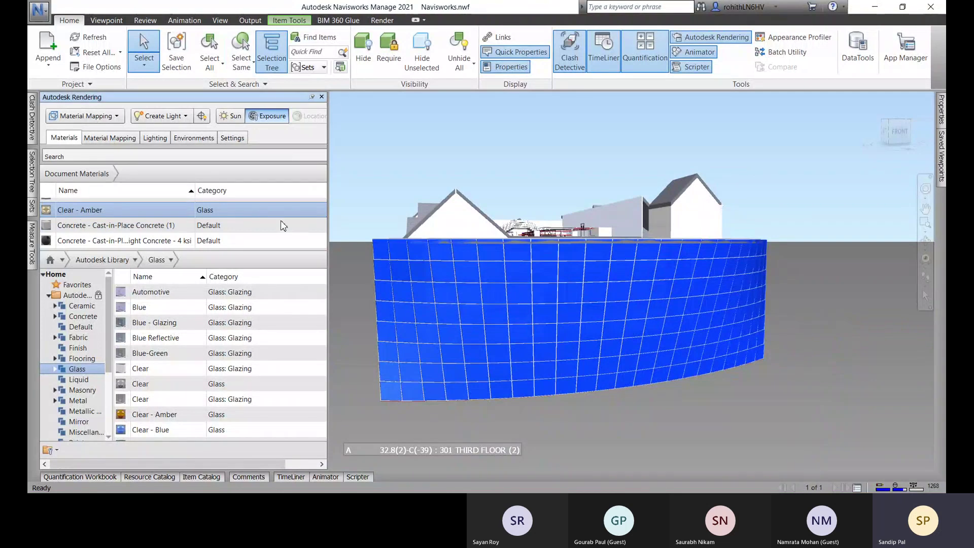
pyautogui.click(559, 425)
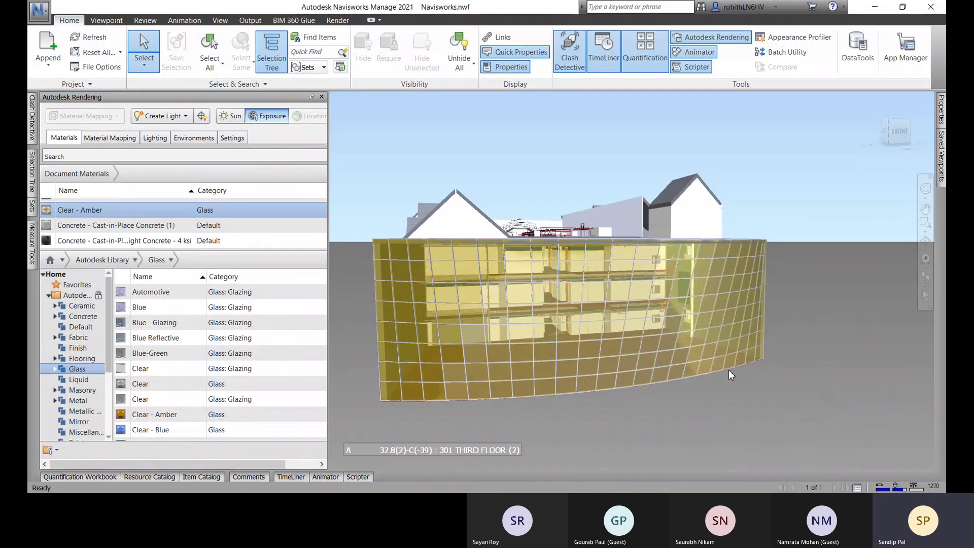
# Select one aluminum mullion of the curved curtain wall and extend the selection to all matching mullions with Select Same
pyautogui.keyDown('shift'); pyautogui.moveTo(730, 370); pyautogui.dragTo(710, 388, button='middle'); pyautogui.keyUp('shift')
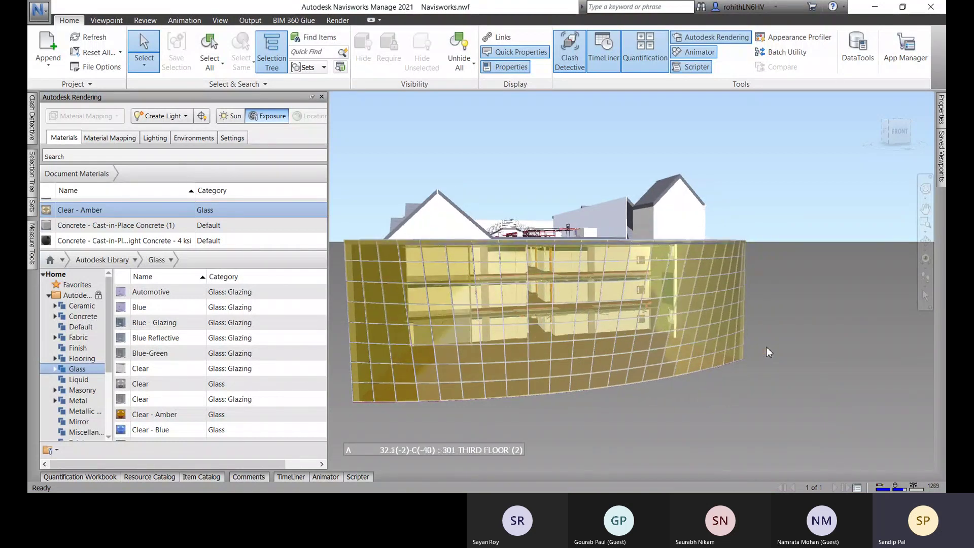
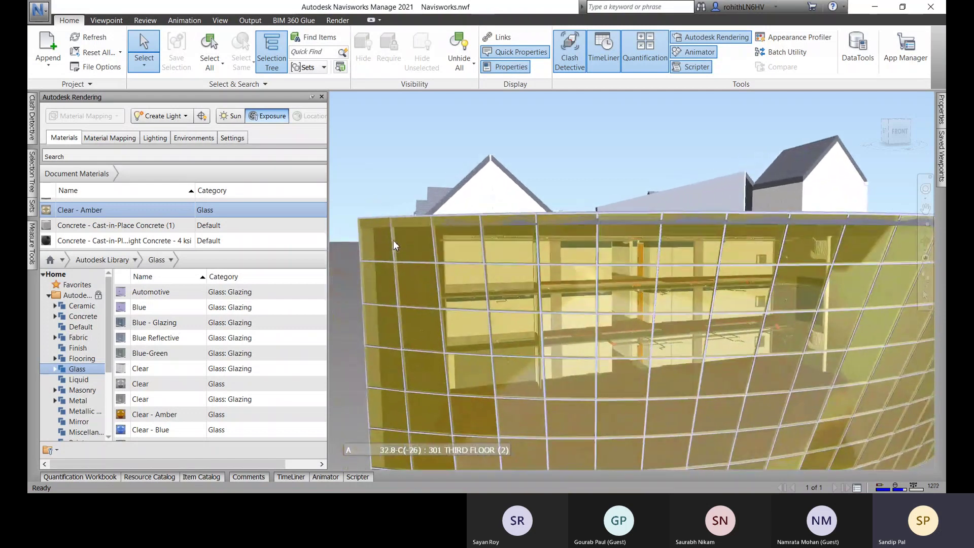
pyautogui.click(393, 240)
pyautogui.scroll(2, 388, 242)
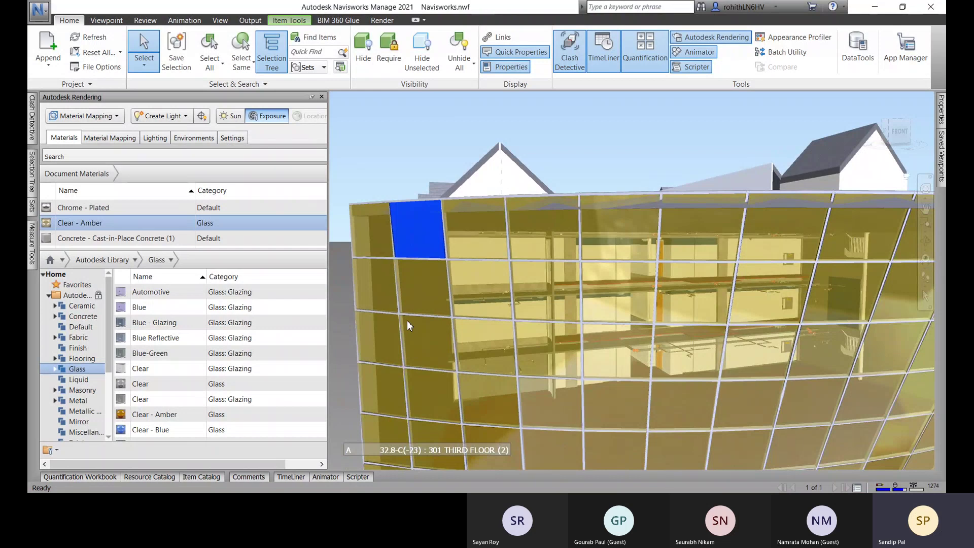
pyautogui.scroll(5, 407, 321)
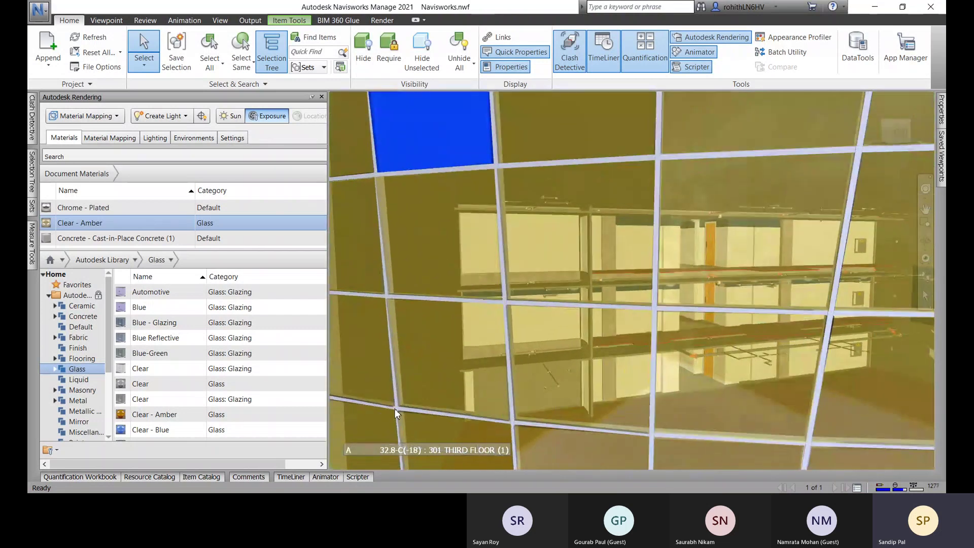
pyautogui.click(395, 409)
pyautogui.scroll(-2, 395, 409)
pyautogui.scroll(-3, 411, 390)
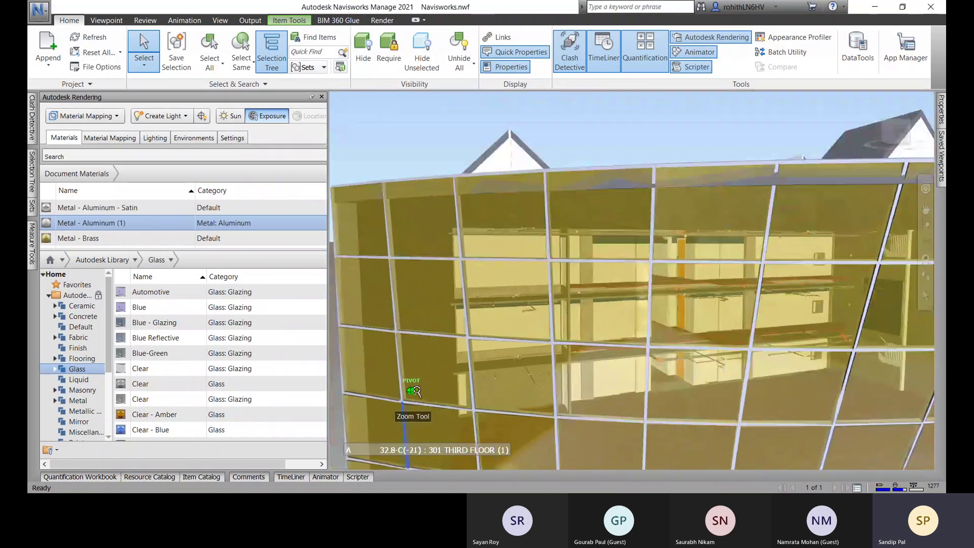
pyautogui.scroll(-3, 413, 390)
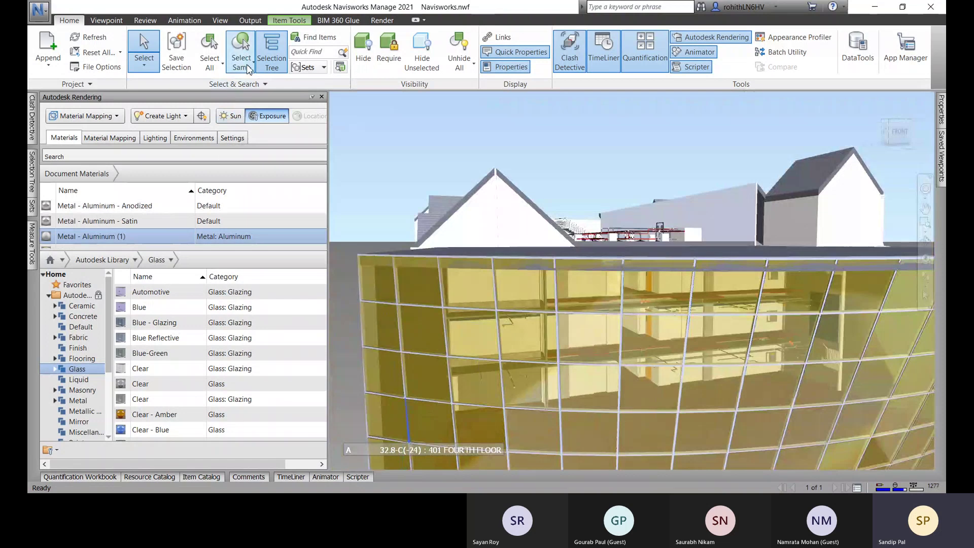
pyautogui.click(249, 69)
pyautogui.click(282, 108)
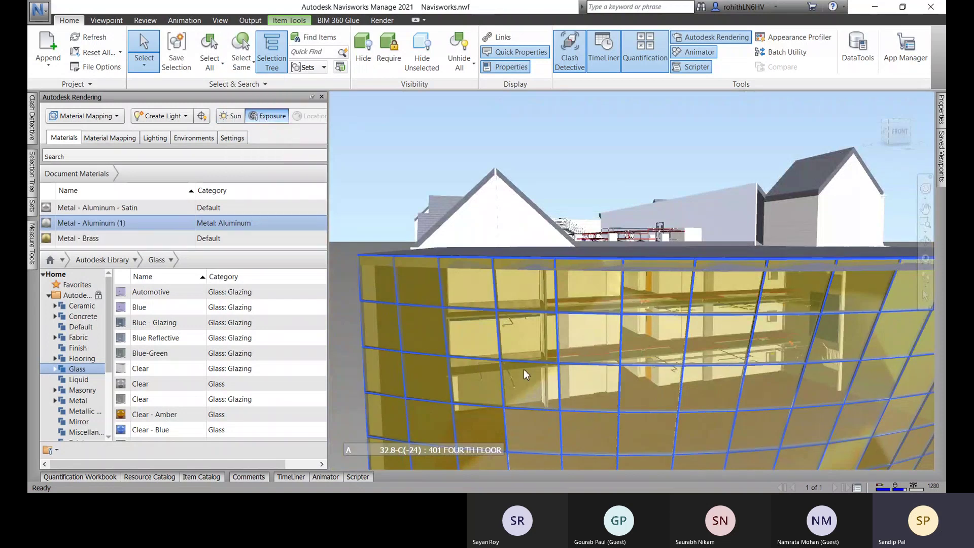
# Look through the metal entries in the document materials for one that suits the selected curtain wall mullions
pyautogui.scroll(-6, 525, 374)
pyautogui.moveTo(490, 390); pyautogui.dragTo(495, 285, button='middle')
pyautogui.scroll(-1, 55, 243)
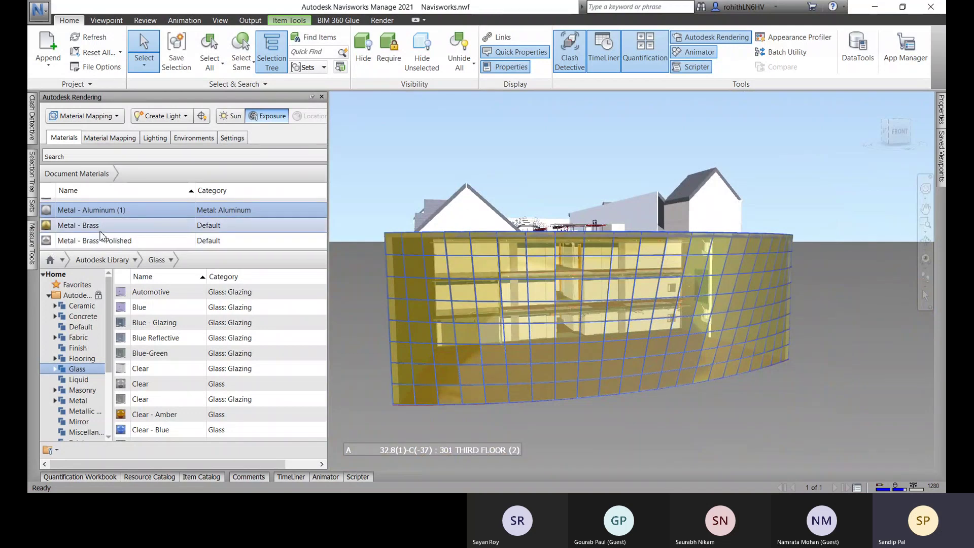
pyautogui.scroll(2, 106, 223)
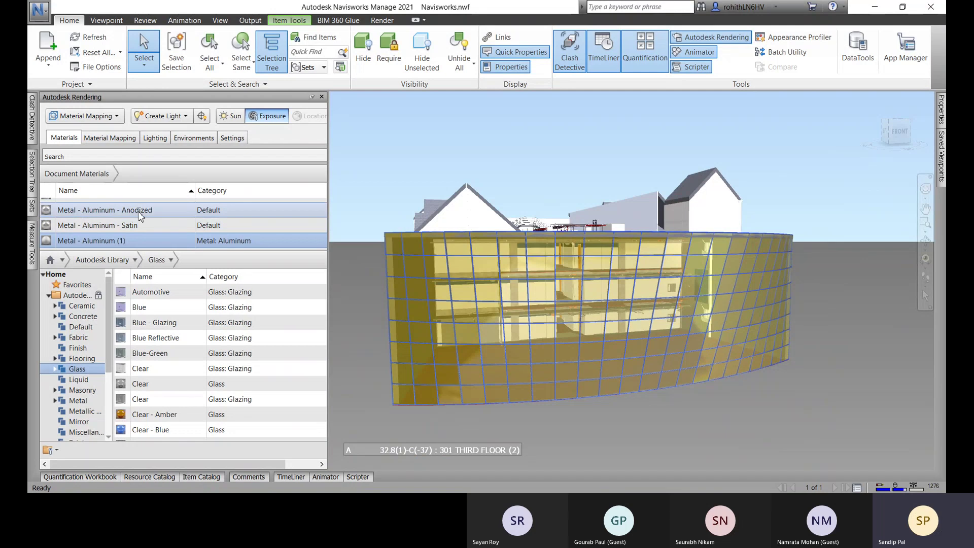
pyautogui.scroll(2, 137, 227)
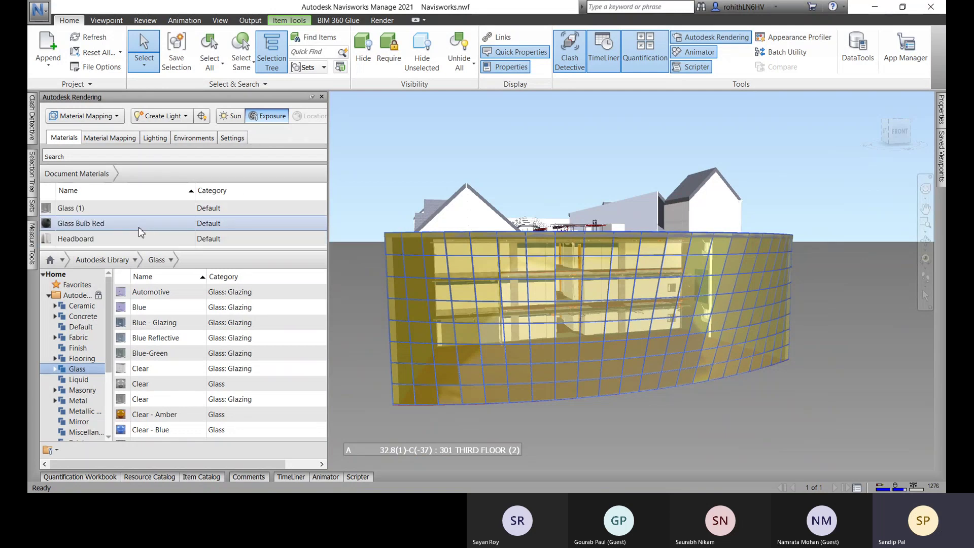
pyautogui.scroll(-1, 138, 227)
pyautogui.scroll(-2, 115, 233)
pyautogui.scroll(-1, 83, 233)
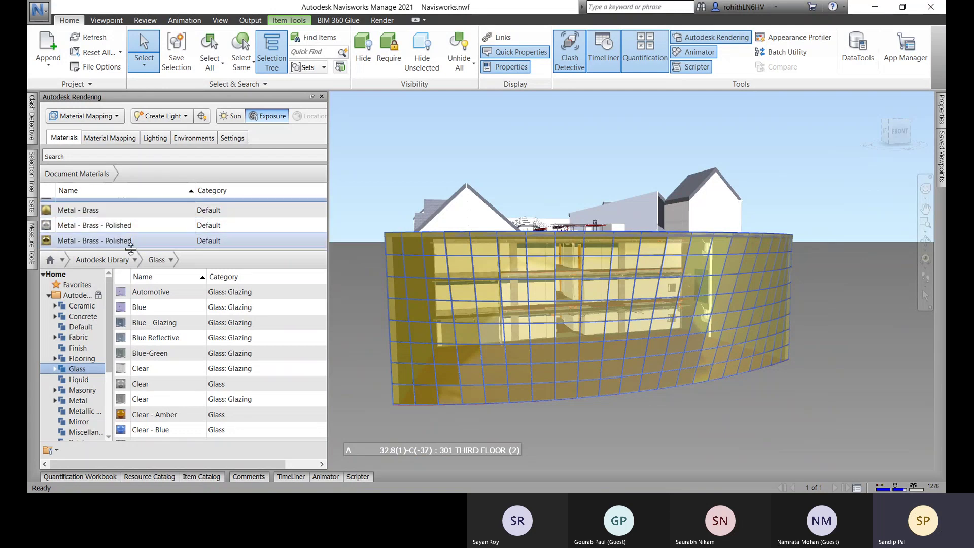
pyautogui.scroll(1, 87, 204)
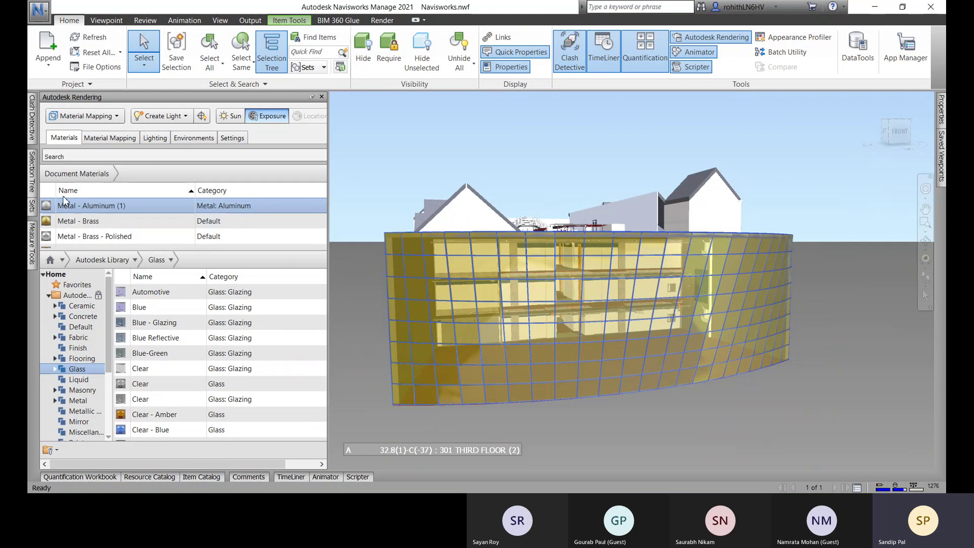
pyautogui.scroll(-1, 81, 223)
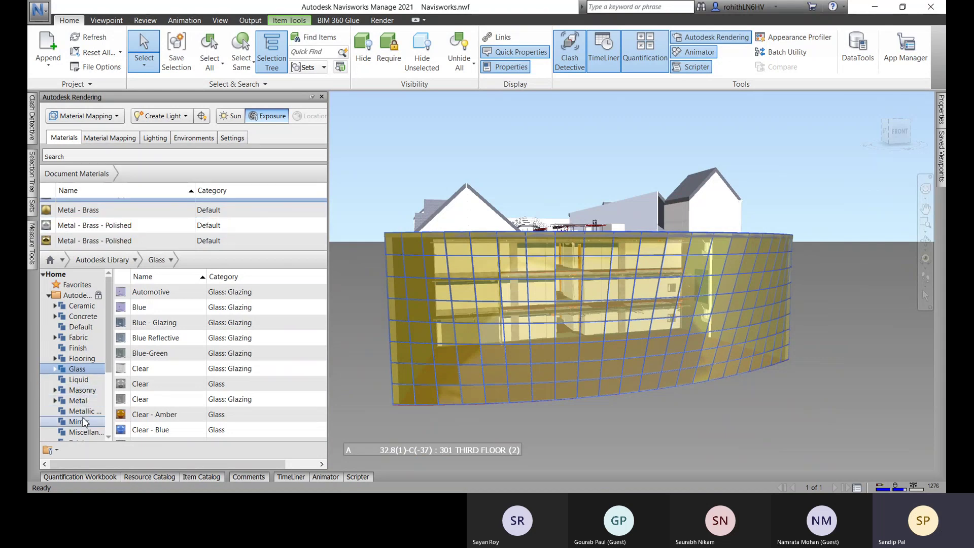
# Open the Aluminum category under Metal in the Autodesk Library and review its anodized and plain aluminum materials
pyautogui.click(54, 400)
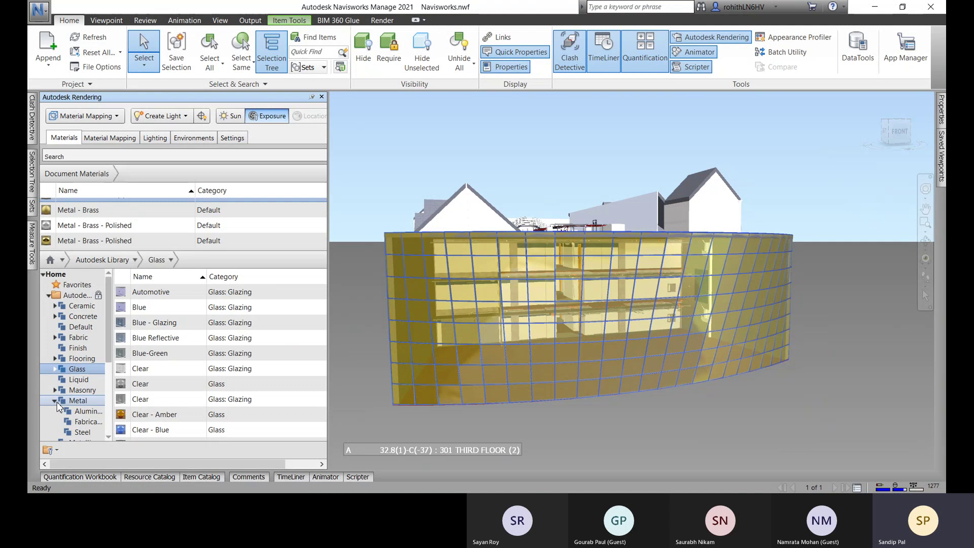
pyautogui.click(82, 411)
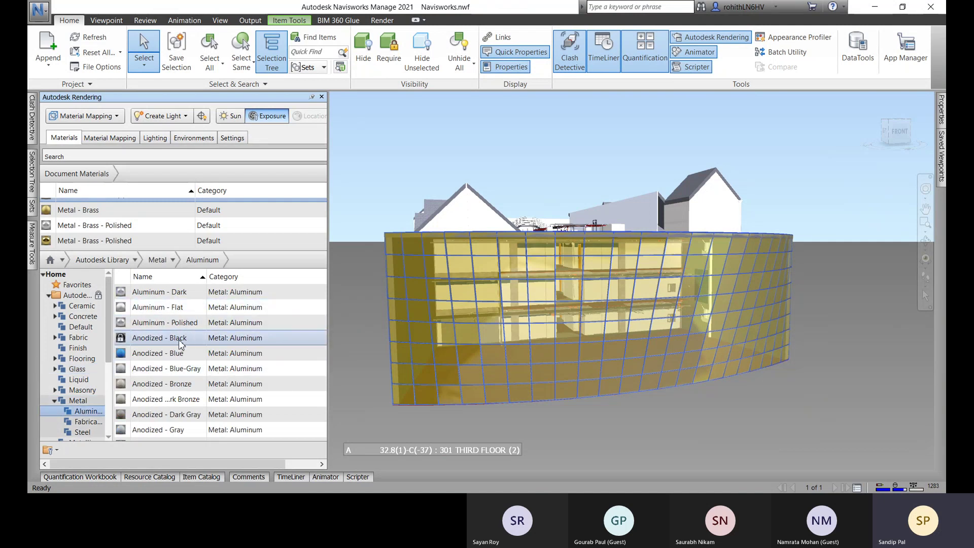
pyautogui.scroll(-1, 180, 344)
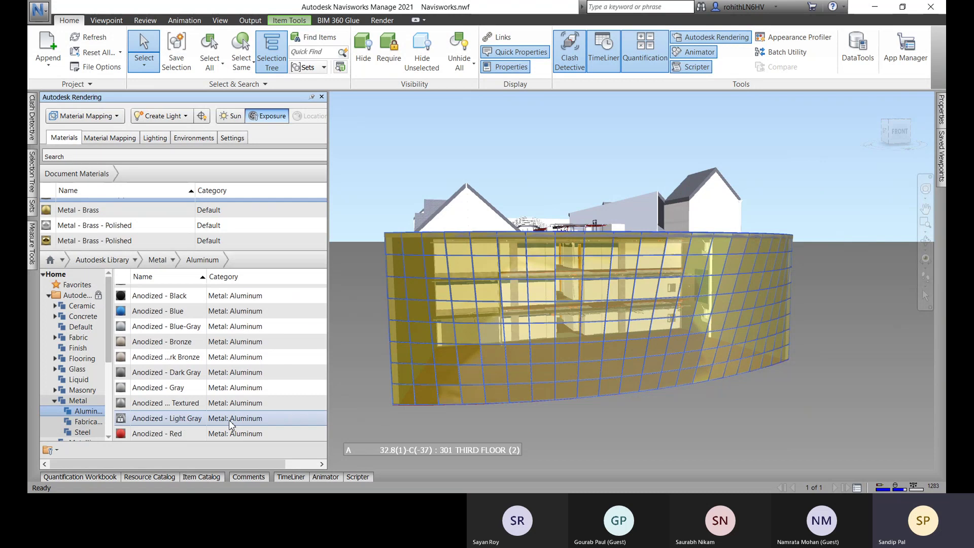
pyautogui.scroll(1, 200, 325)
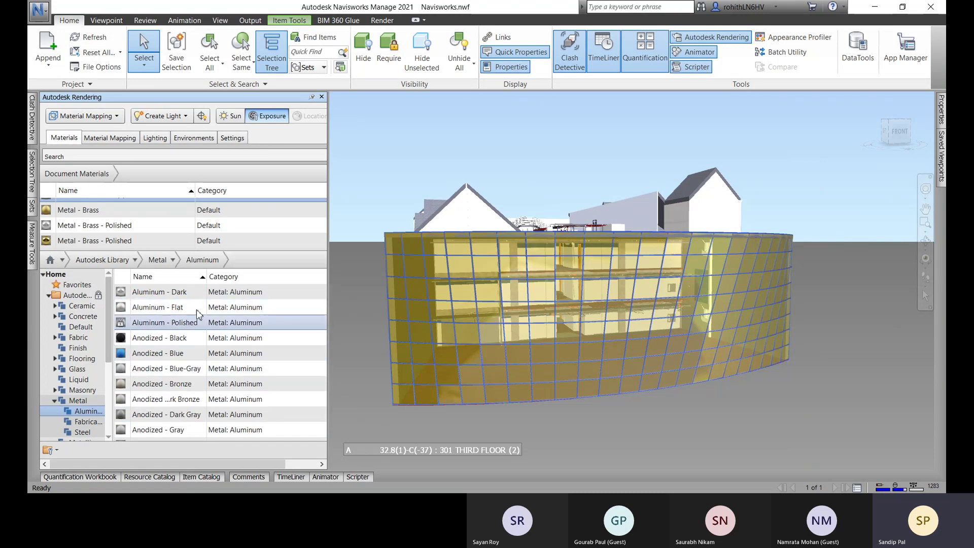
pyautogui.moveTo(198, 315); pyautogui.dragTo(107, 213)
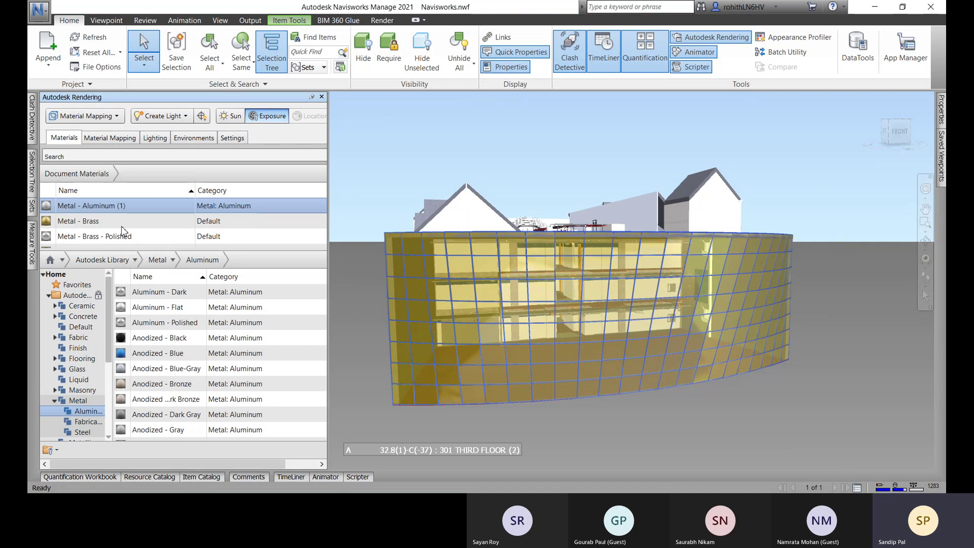
# Pick the Metal - Aluminum - Satin document material and clear the selection of the curtain wall mullions
pyautogui.scroll(-1, 122, 231)
pyautogui.click(103, 240)
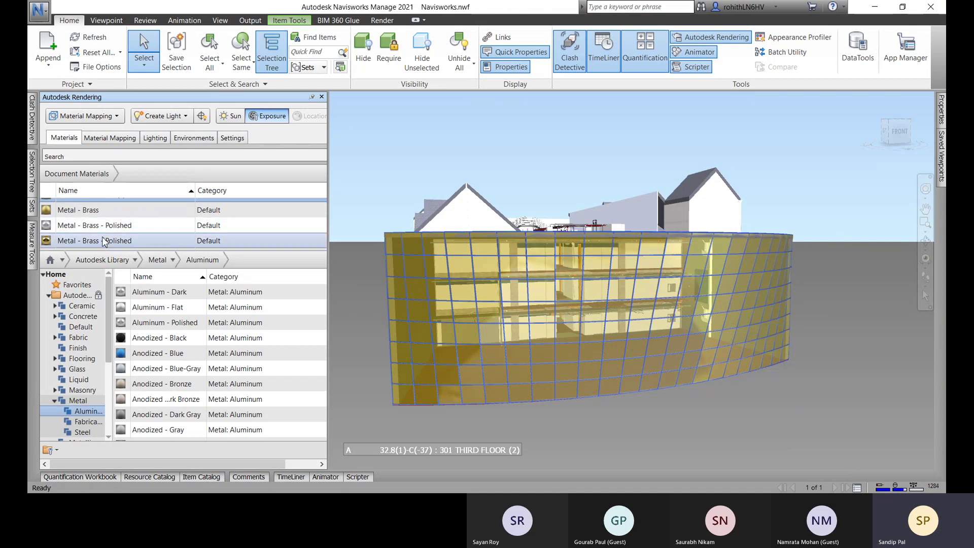
pyautogui.scroll(2, 104, 240)
pyautogui.click(112, 237)
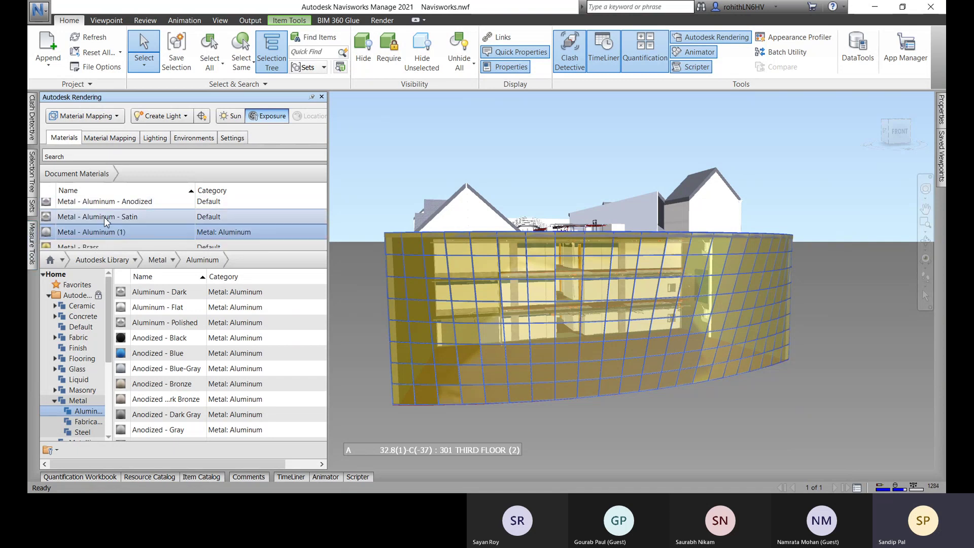
pyautogui.keyDown('ctrl'); pyautogui.click(119, 205); pyautogui.keyUp('ctrl')
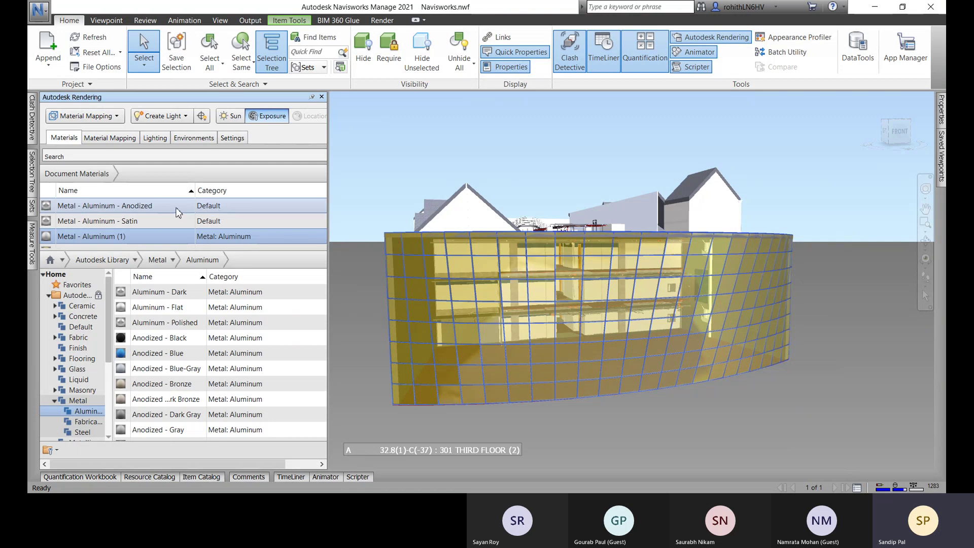
pyautogui.click(178, 223)
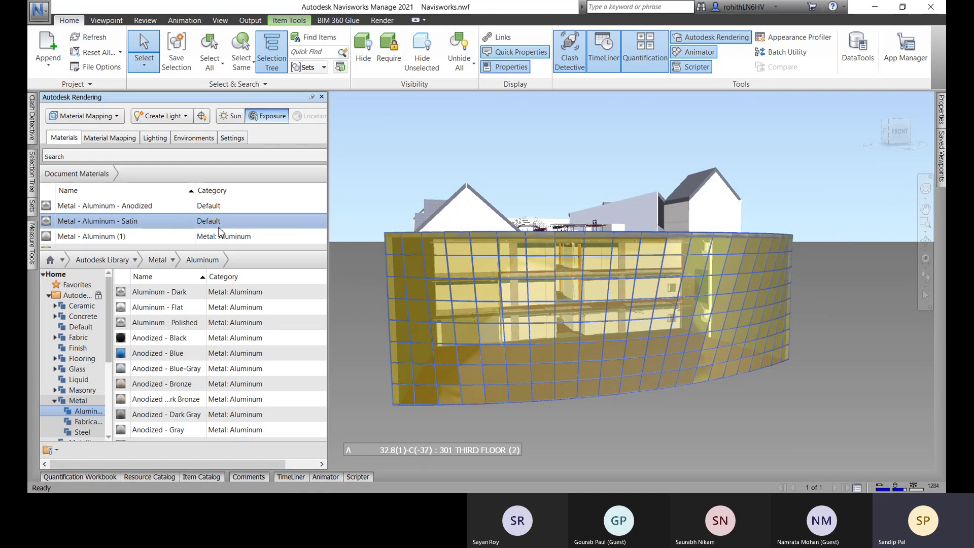
pyautogui.scroll(-1, 220, 232)
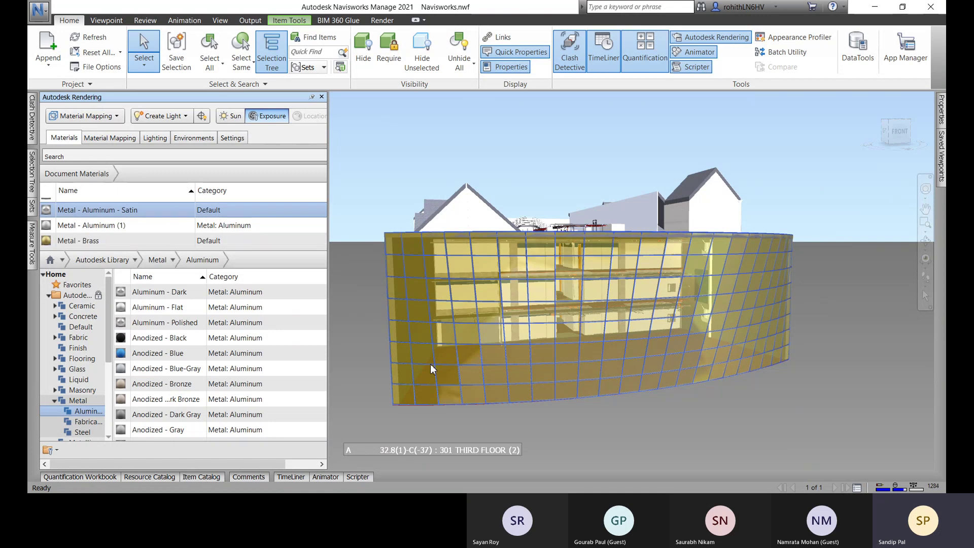
pyautogui.click(509, 425)
# Inspect the amber curtain wall with its mullions up close and from a distance, and the building's balcony facade
pyautogui.scroll(5, 410, 393)
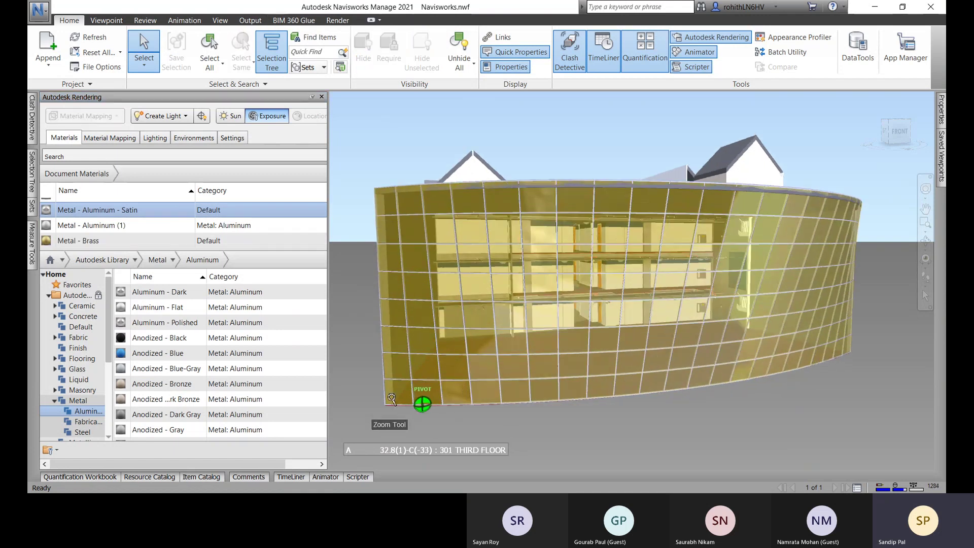
pyautogui.scroll(5, 409, 392)
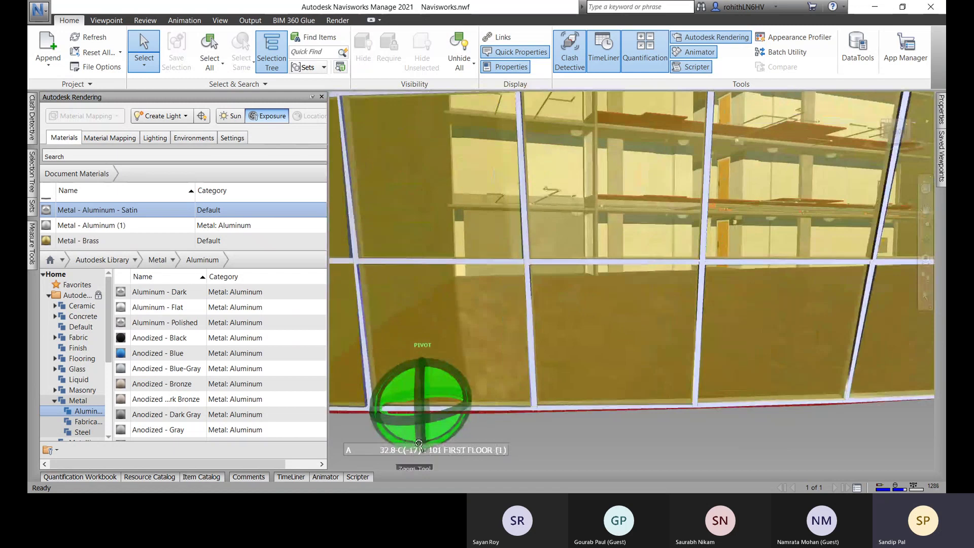
pyautogui.scroll(-5, 567, 419)
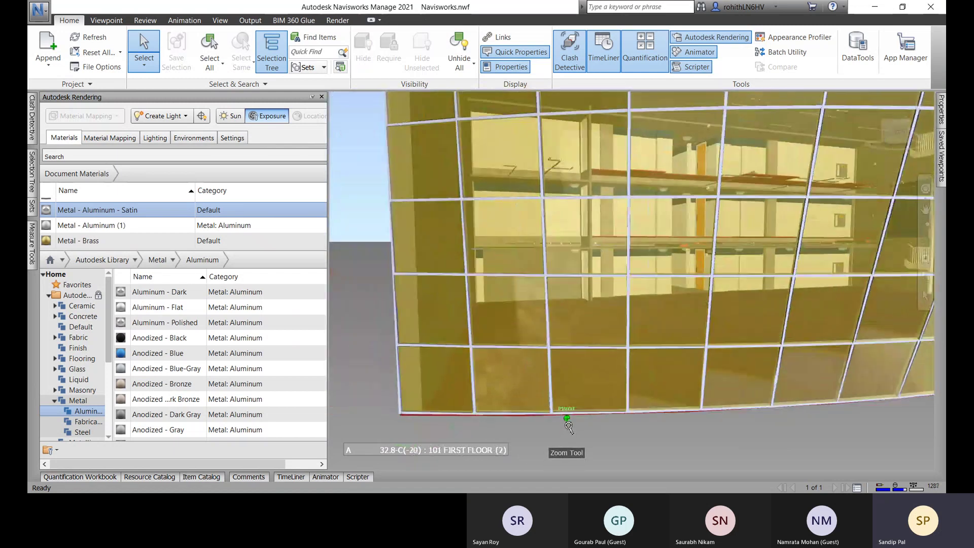
pyautogui.scroll(-5, 568, 425)
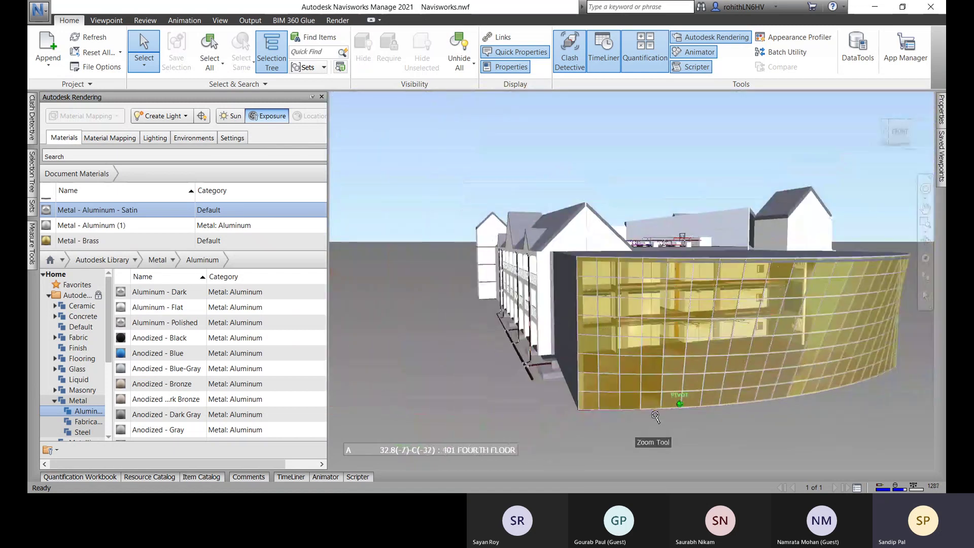
pyautogui.moveTo(654, 416); pyautogui.dragTo(556, 409, button='middle')
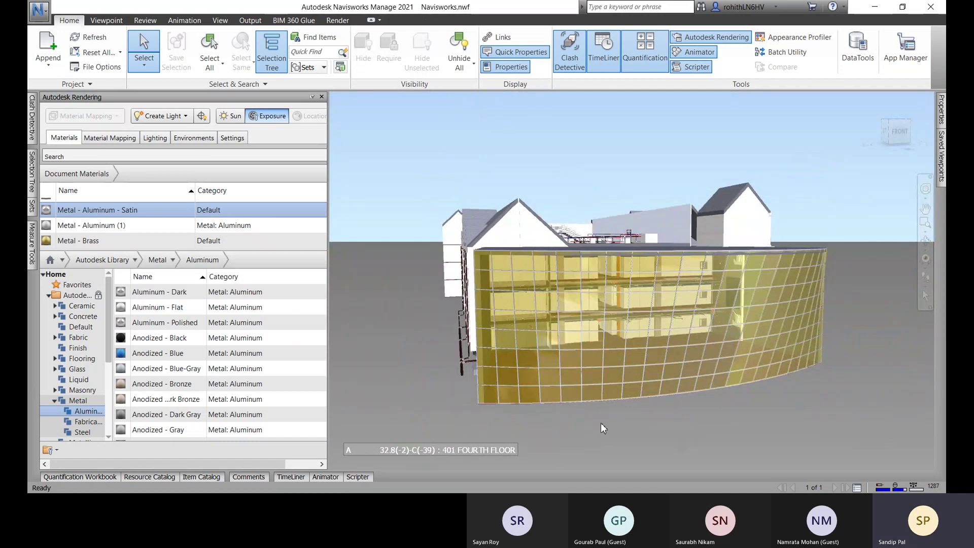
pyautogui.keyDown('shift'); pyautogui.moveTo(601, 422); pyautogui.dragTo(934, 400, button='middle'); pyautogui.keyUp('shift')
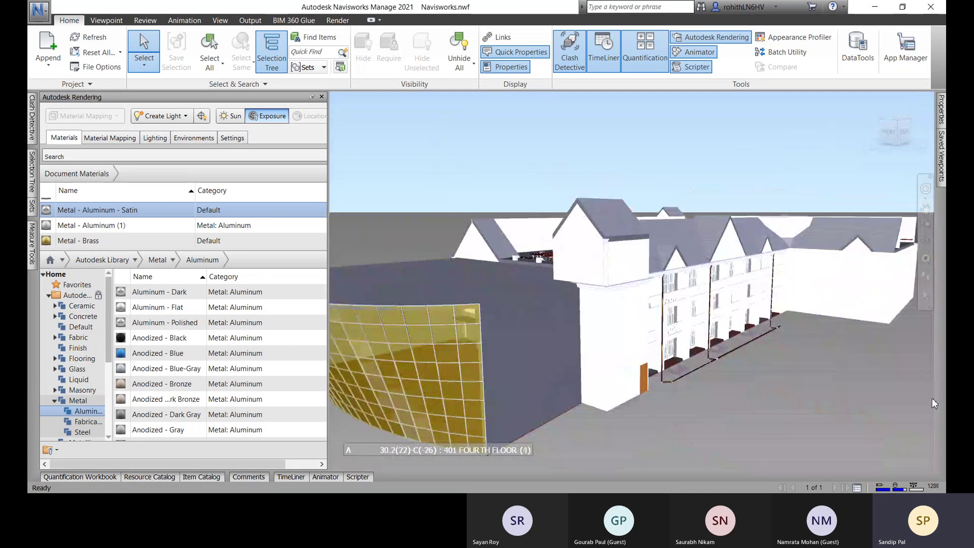
pyautogui.keyDown('shift'); pyautogui.moveTo(696, 404); pyautogui.dragTo(522, 395, button='middle'); pyautogui.keyUp('shift')
pyautogui.scroll(3, 523, 395)
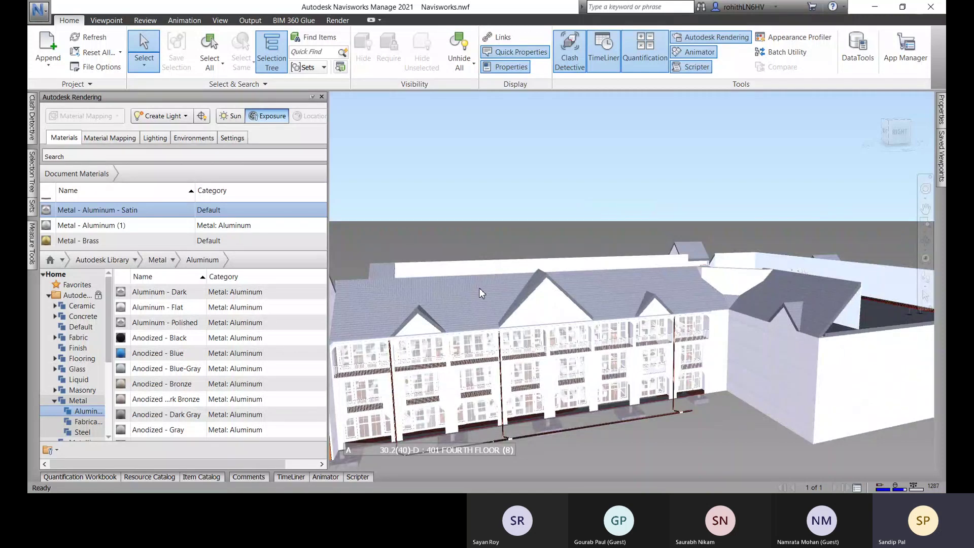
pyautogui.moveTo(644, 300); pyautogui.dragTo(634, 256, button='middle')
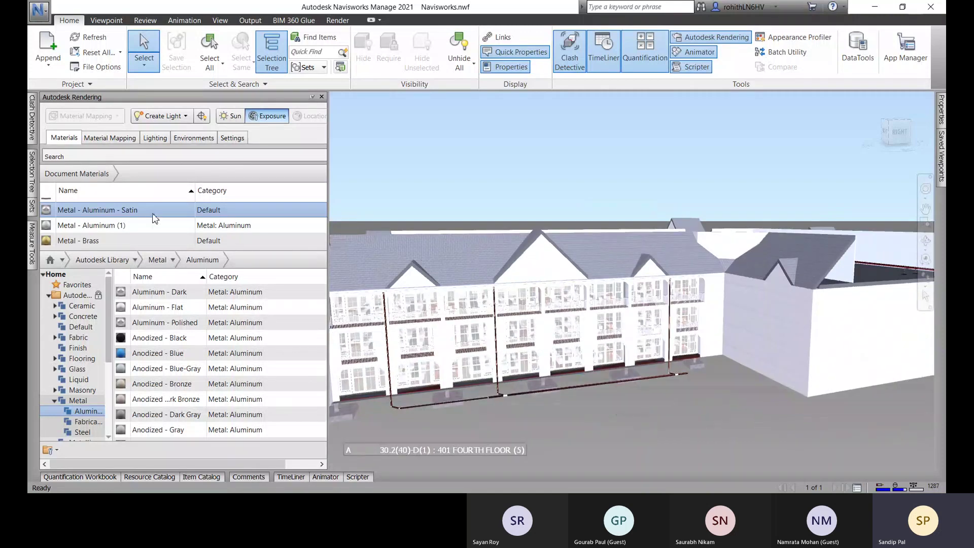
pyautogui.scroll(1, 155, 218)
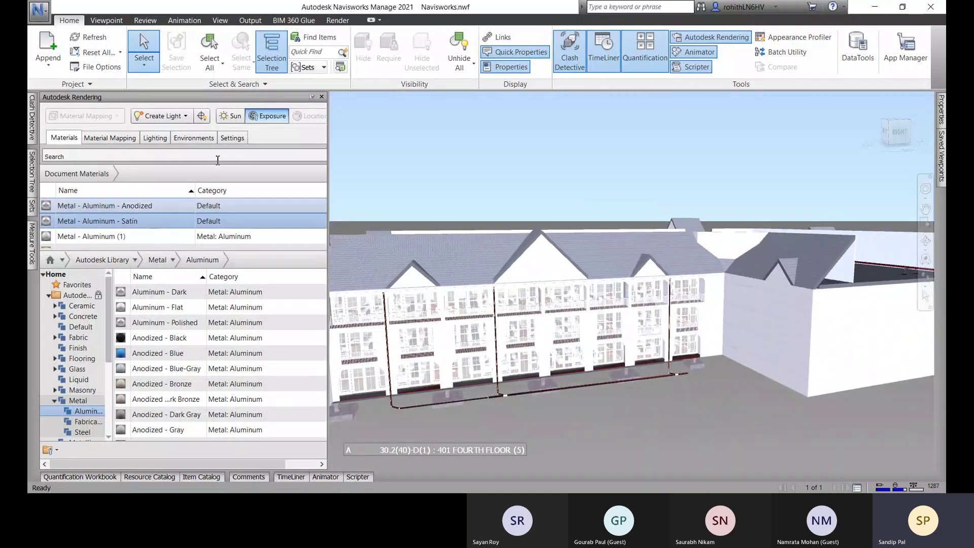
# Open the lighting list and switch off all of the model's lights at once
pyautogui.click(156, 139)
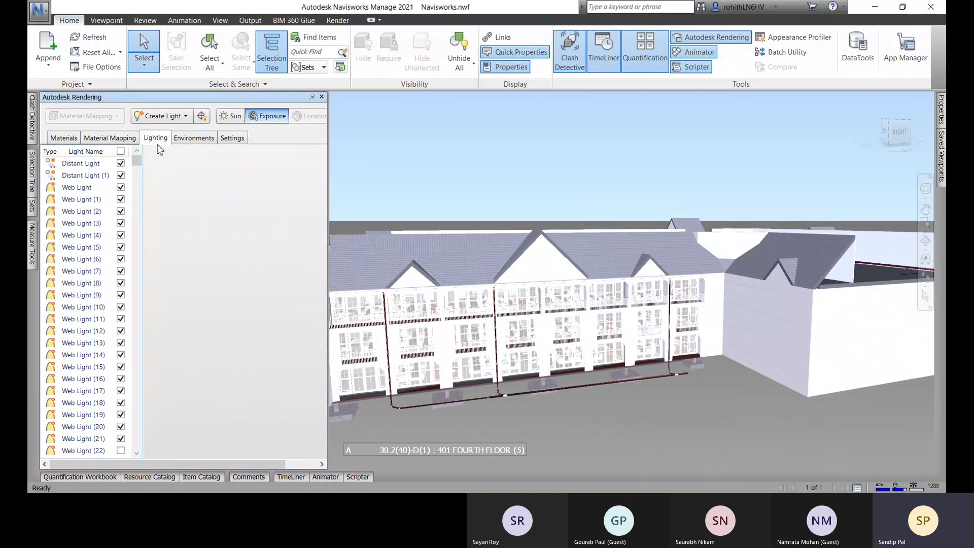
pyautogui.hscroll(2, 161, 328)
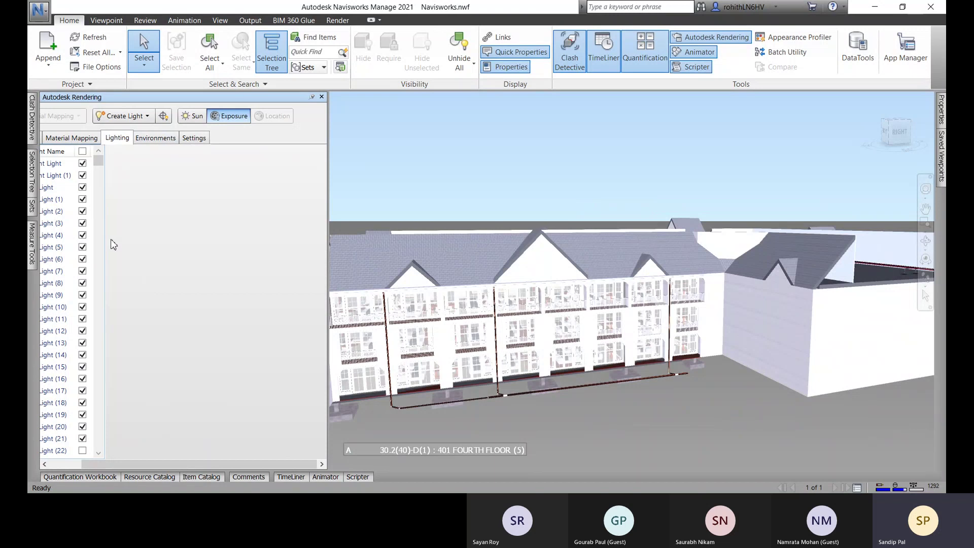
pyautogui.click(82, 151)
pyautogui.click(83, 152)
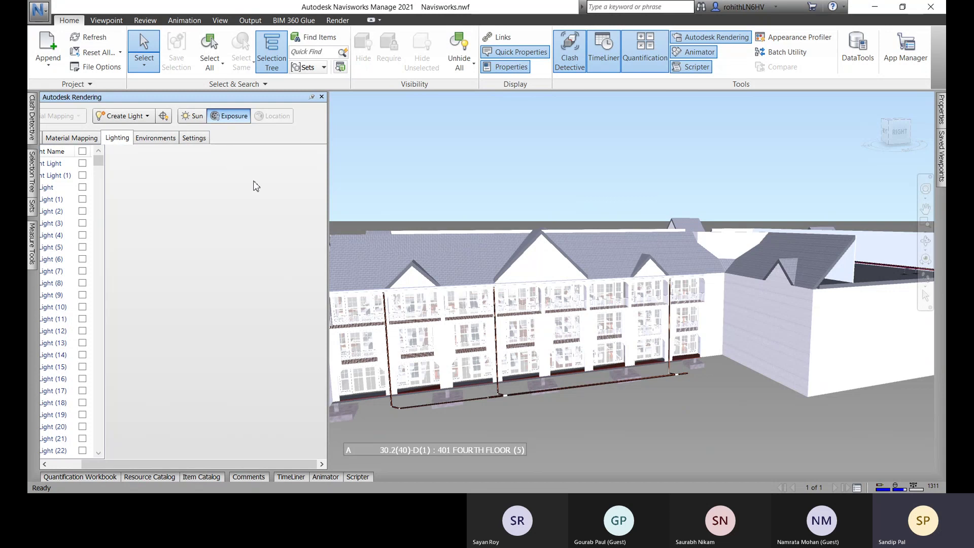
# Turn on the light glyphs and try to place a point light on the balcony facade
pyautogui.click(164, 117)
pyautogui.click(124, 117)
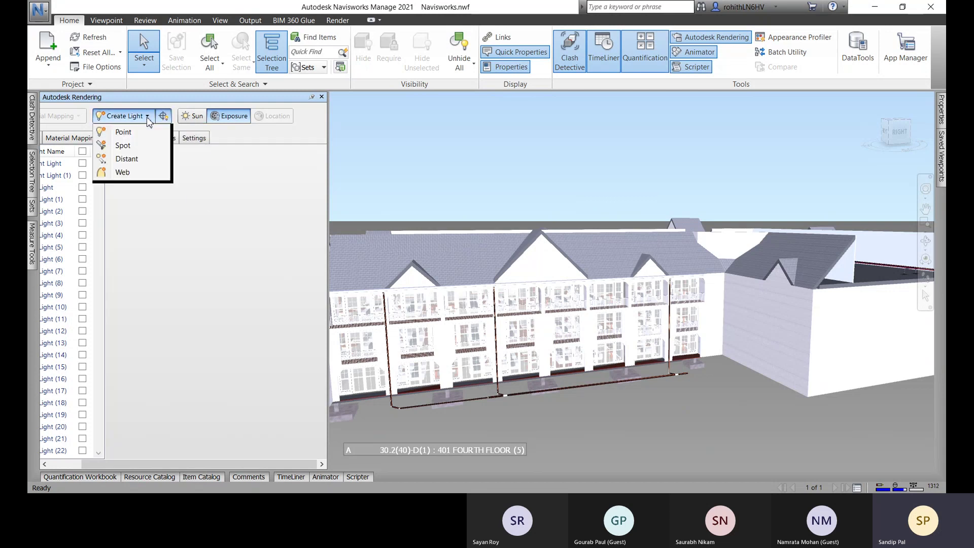
pyautogui.click(124, 133)
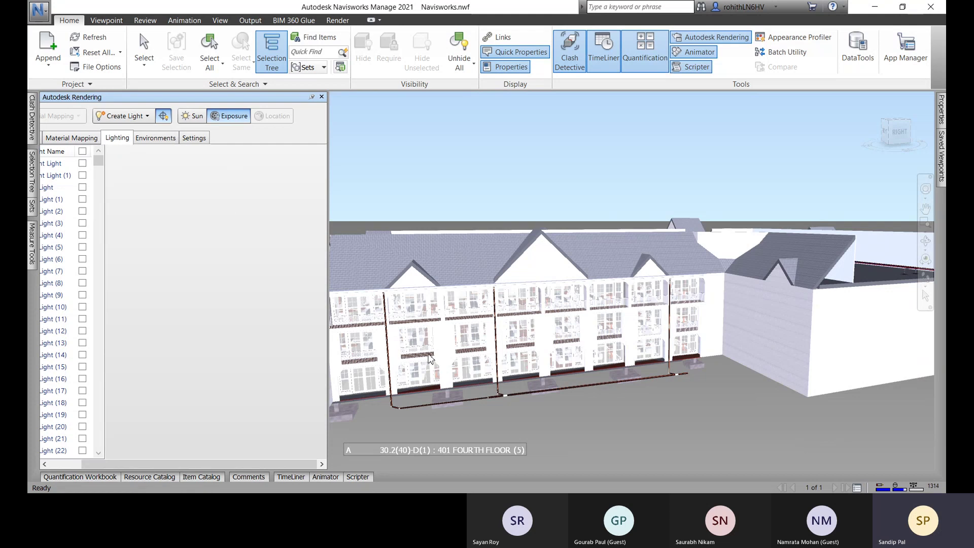
pyautogui.click(434, 304)
pyautogui.press('Escape')
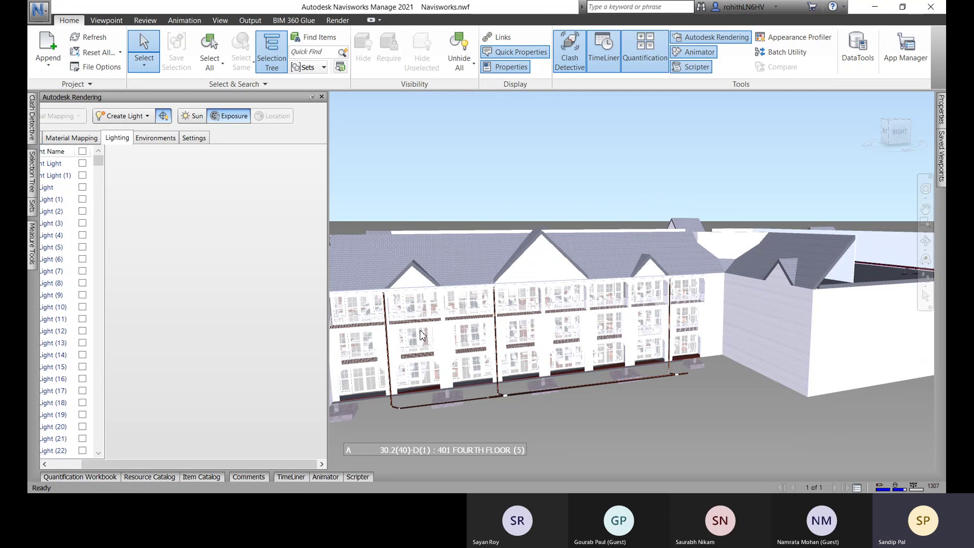
# Walk through the first-floor glazing into the bedroom, toggling Gravity on the way, and face the wall lamps above the bed
pyautogui.scroll(8, 420, 335)
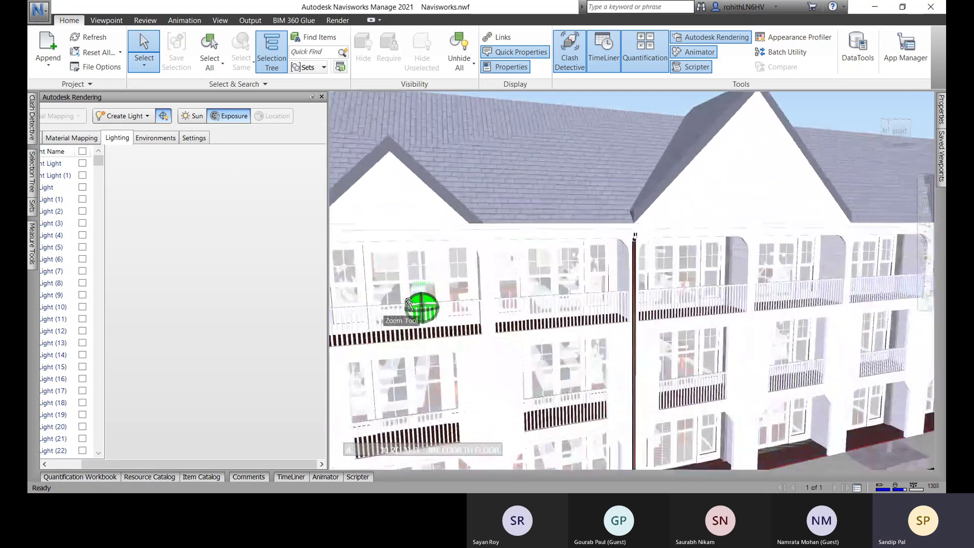
pyautogui.scroll(10, 409, 303)
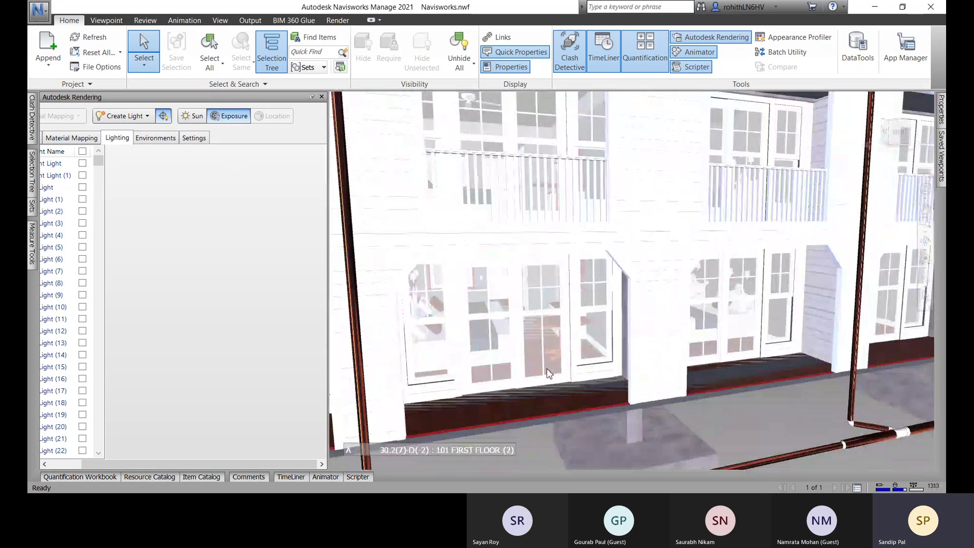
pyautogui.scroll(8, 482, 347)
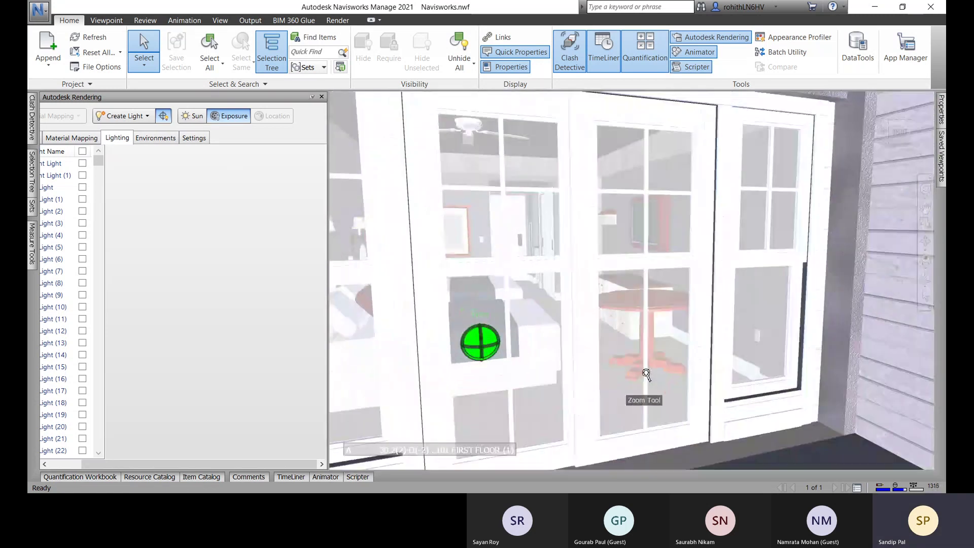
pyautogui.moveTo(644, 374); pyautogui.dragTo(529, 317, button='middle')
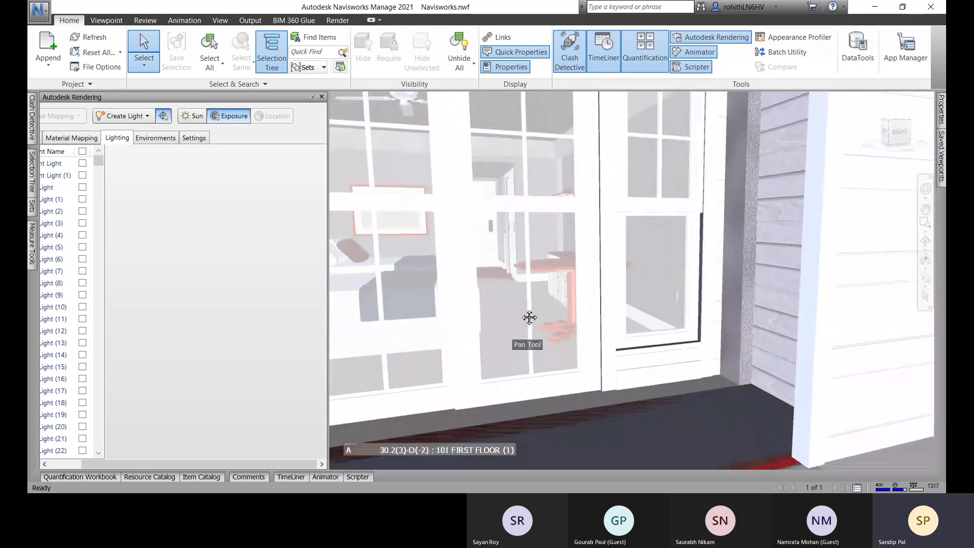
pyautogui.click(928, 279)
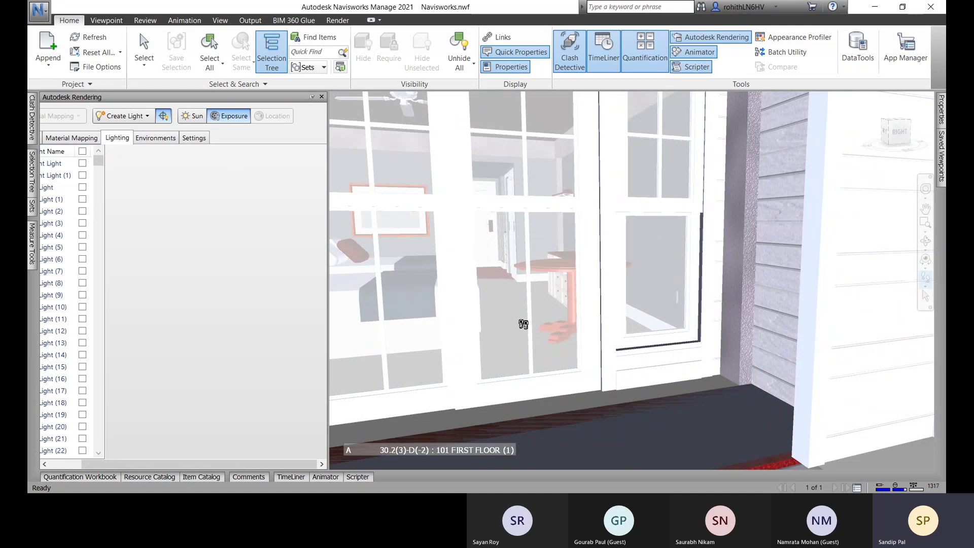
pyautogui.moveTo(523, 324); pyautogui.dragTo(444, 276)
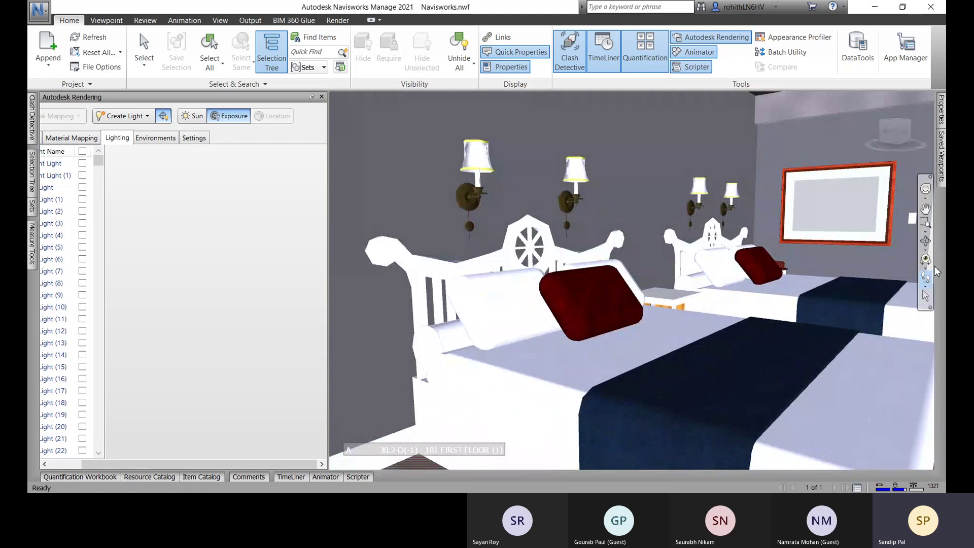
pyautogui.click(925, 287)
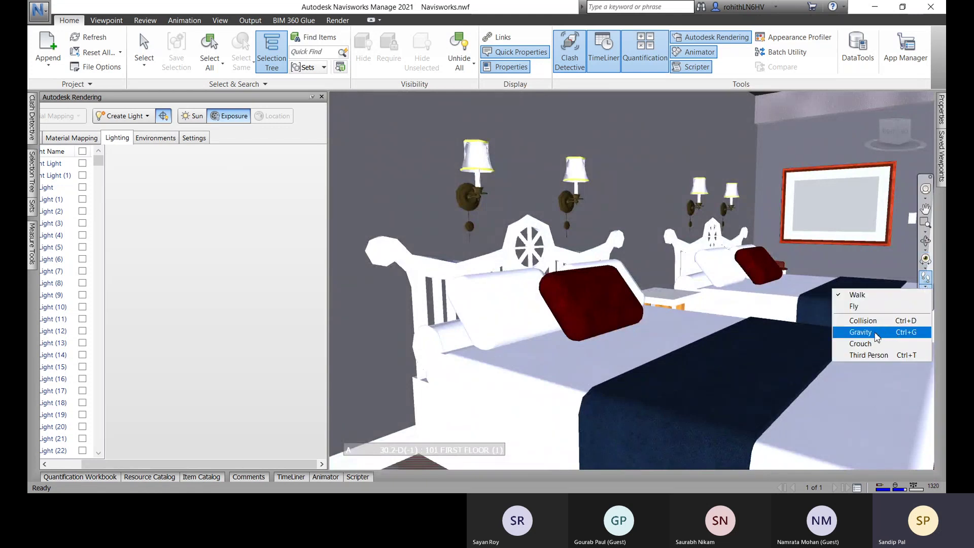
pyautogui.click(876, 332)
pyautogui.moveTo(596, 377); pyautogui.dragTo(596, 333)
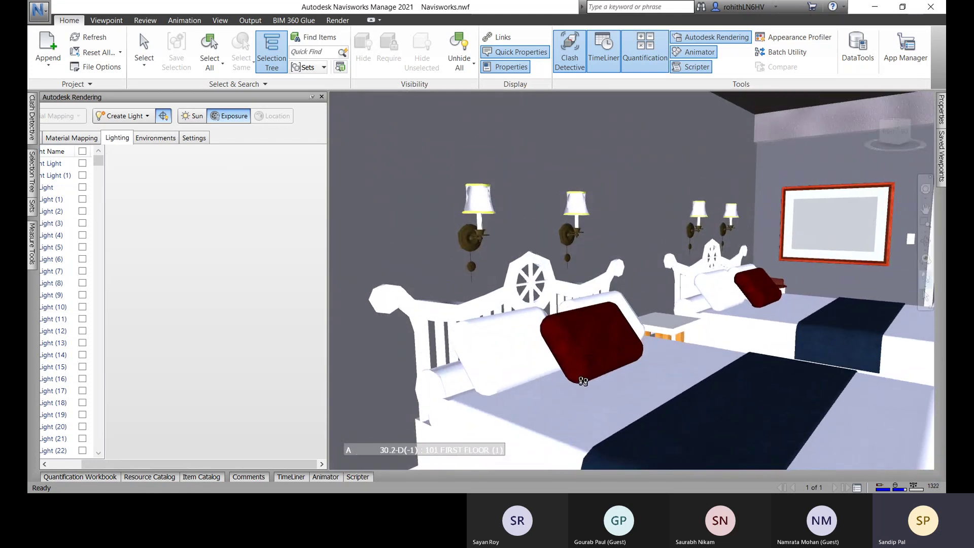
pyautogui.moveTo(583, 381); pyautogui.dragTo(548, 350)
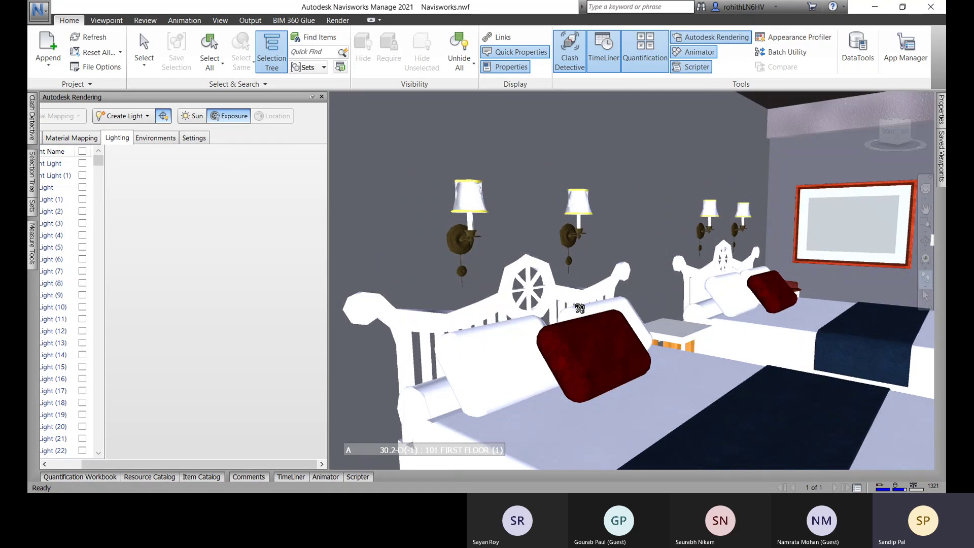
# Place a point light on the shade of the nearest wall lamp above the bed
pyautogui.click(134, 116)
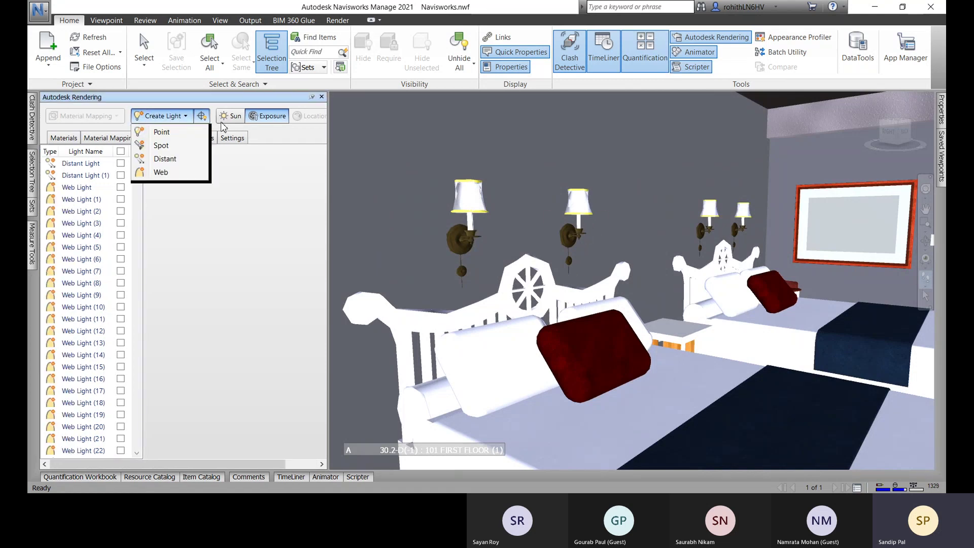
pyautogui.click(161, 133)
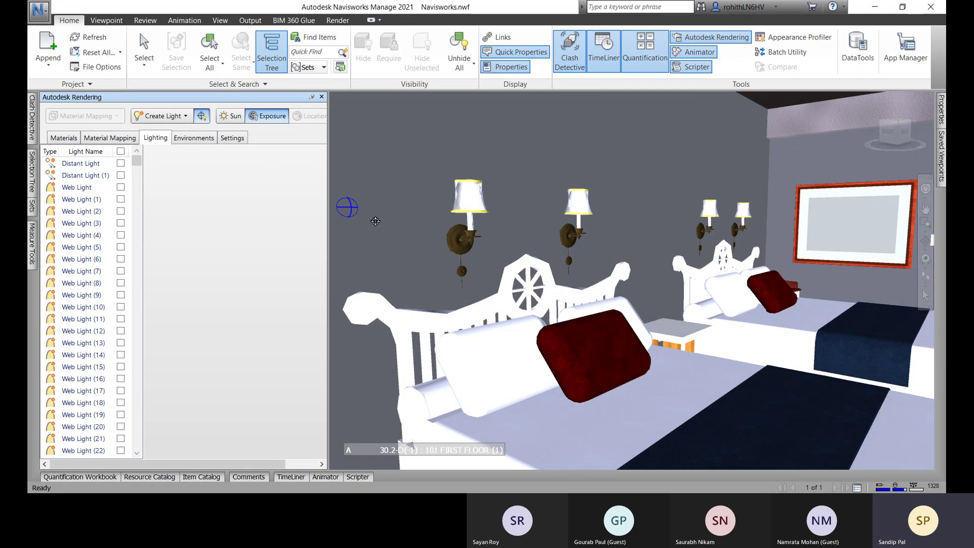
pyautogui.click(469, 199)
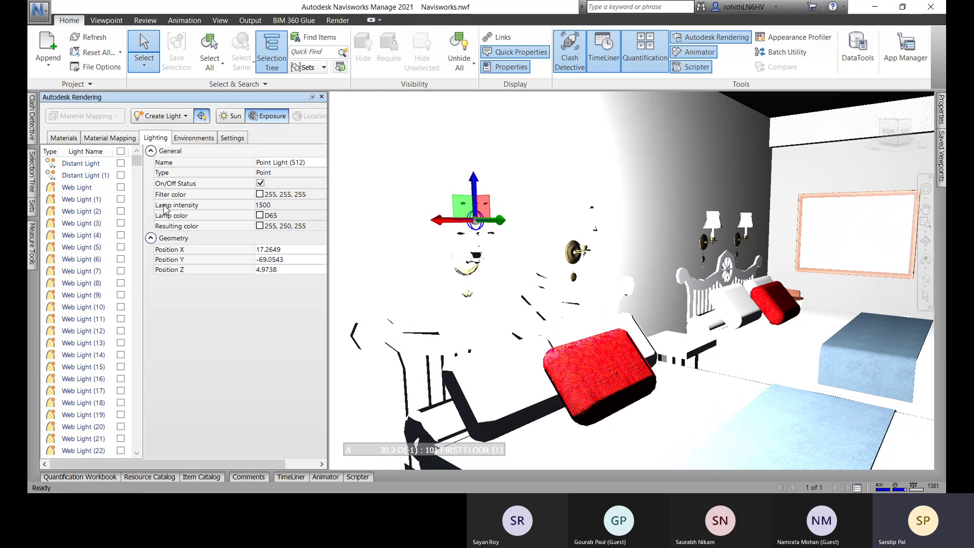
# Switch the new point light off and on again, and nudge it down along the Z axis to about 4.96
pyautogui.click(151, 151)
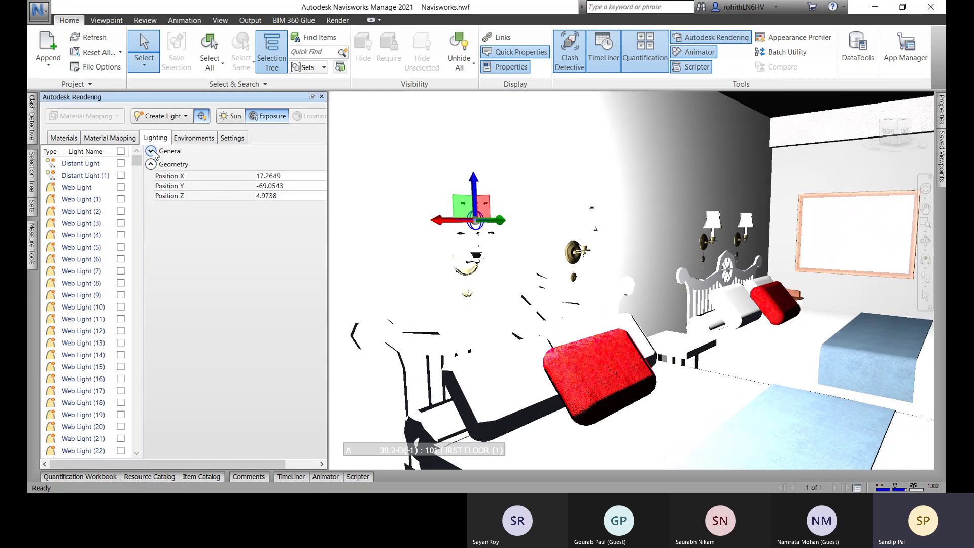
pyautogui.click(150, 151)
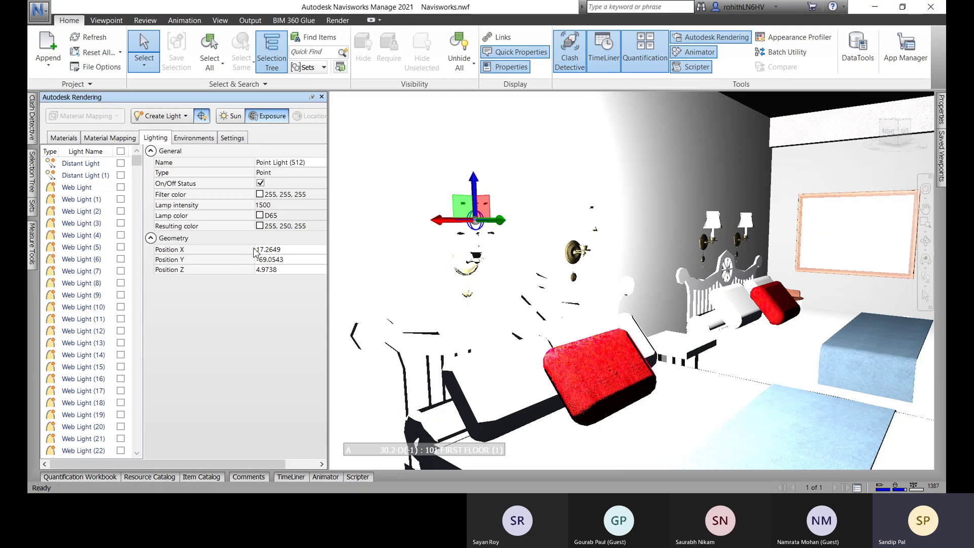
pyautogui.click(261, 184)
pyautogui.click(261, 184)
pyautogui.click(473, 229)
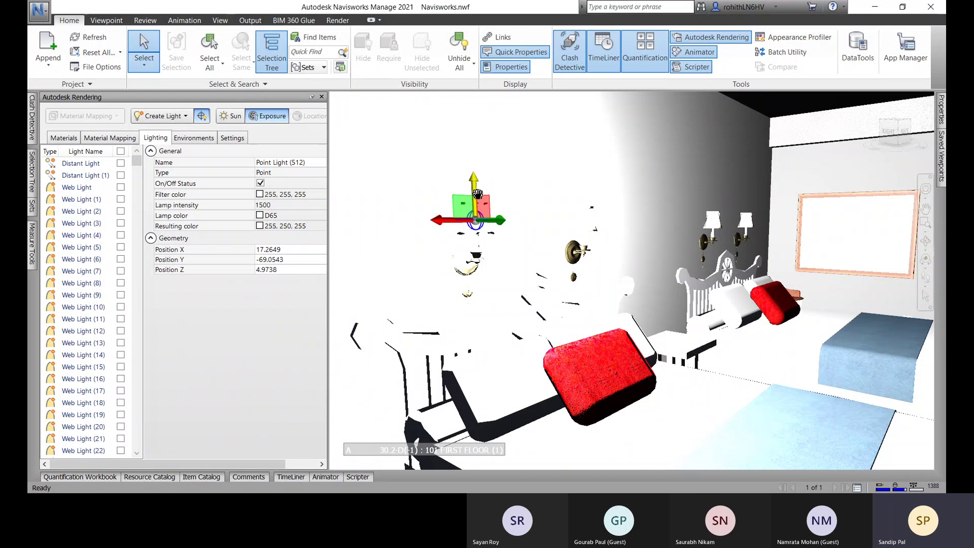
pyautogui.moveTo(477, 194); pyautogui.dragTo(477, 195)
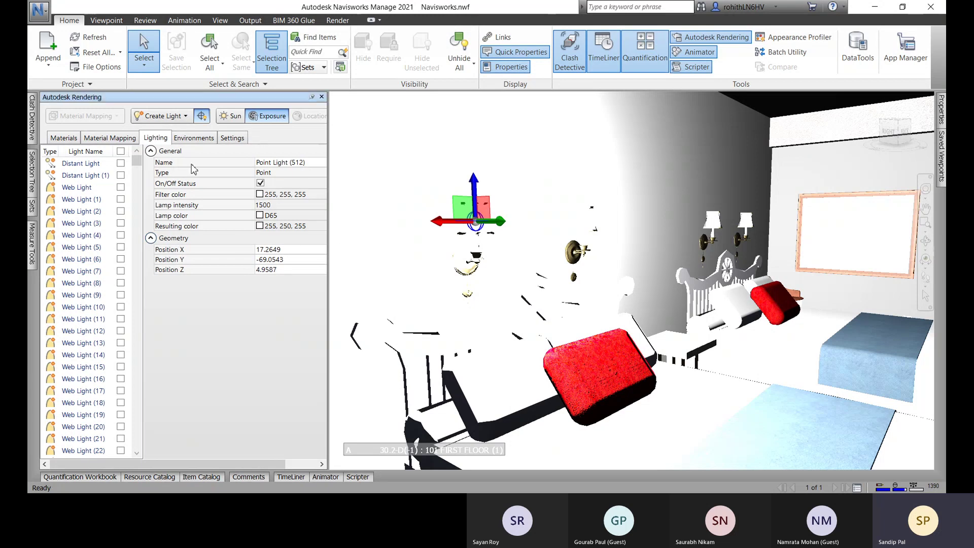
# Check the light list down to its last entry and rename the new point light BedRoom Light1
pyautogui.click(194, 142)
pyautogui.click(159, 140)
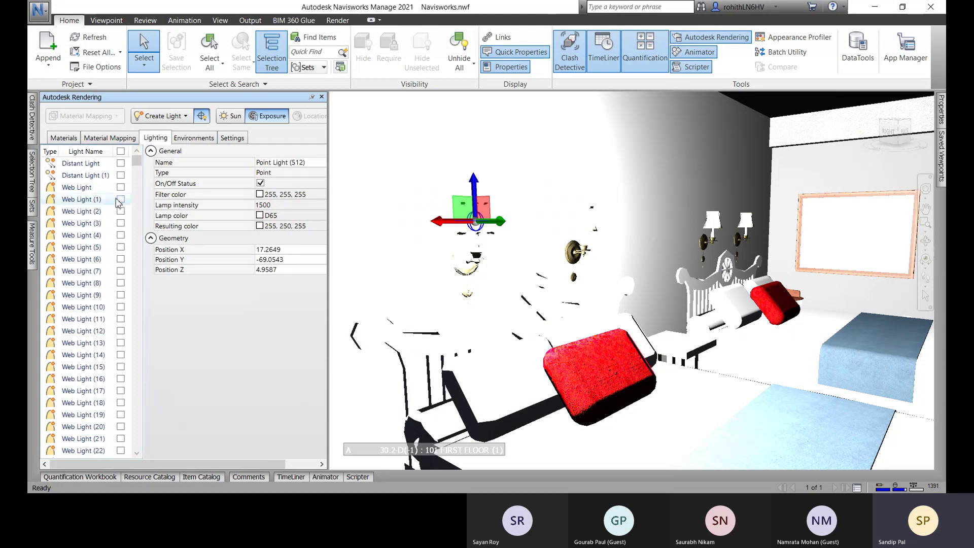
pyautogui.scroll(-3, 122, 278)
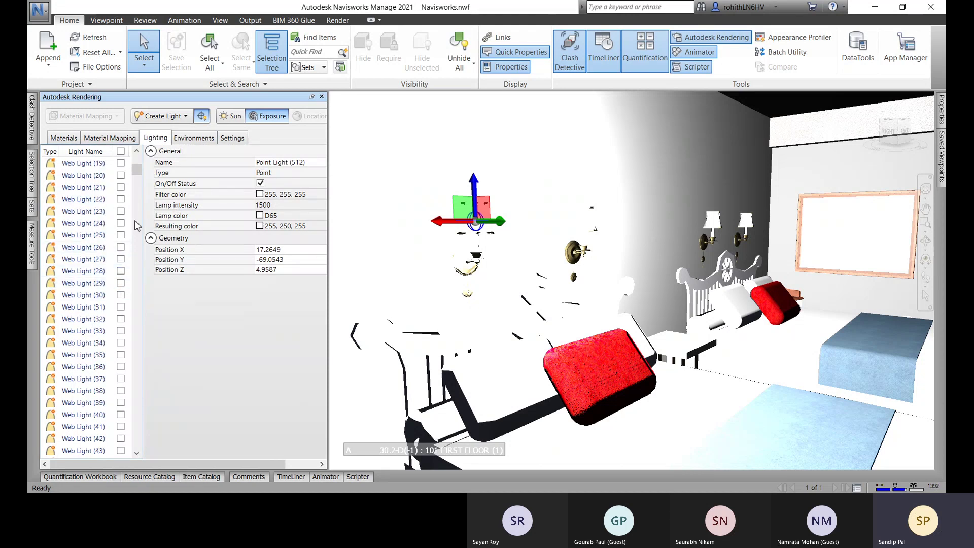
pyautogui.moveTo(137, 170); pyautogui.dragTo(136, 455)
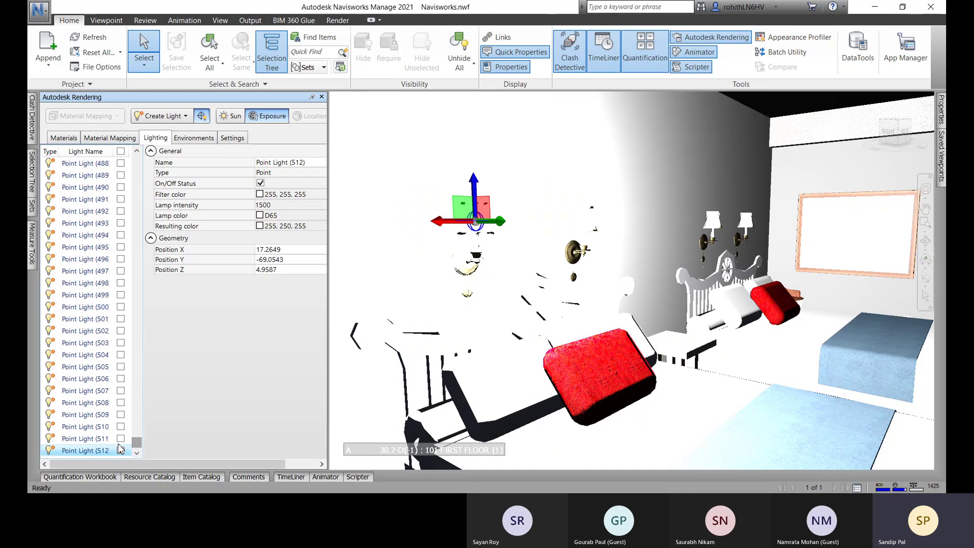
pyautogui.scroll(18, 162, 298)
pyautogui.scroll(20, 162, 298)
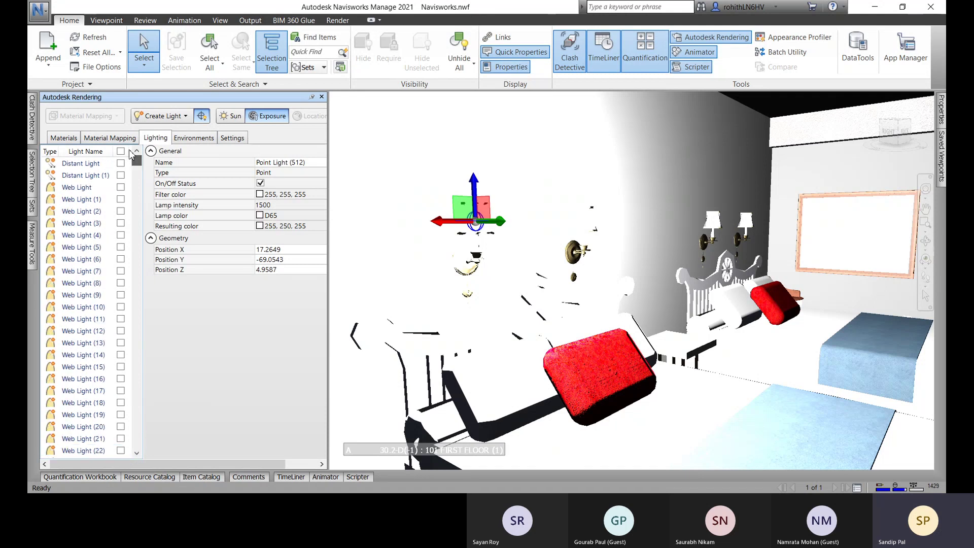
pyautogui.click(304, 162)
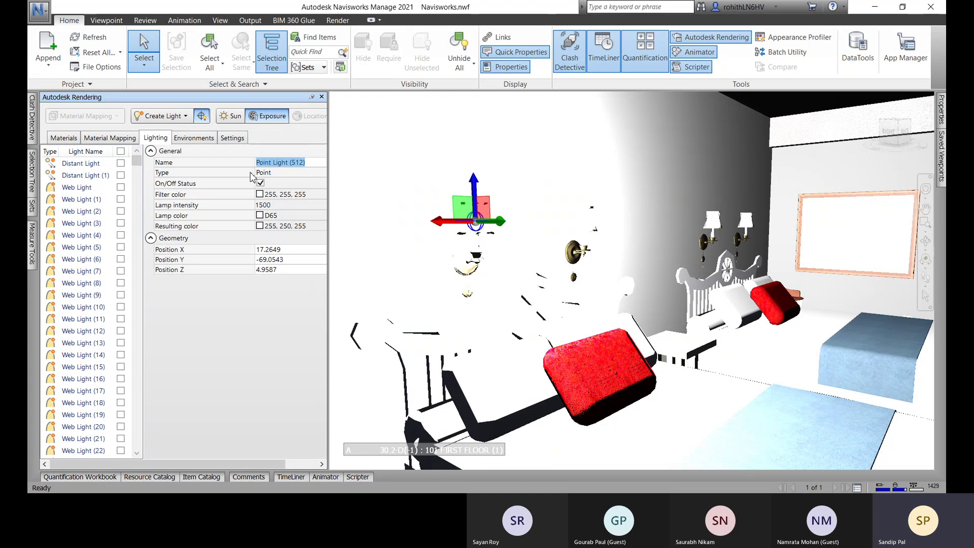
pyautogui.write('B')
pyautogui.write('edRoom Light1')
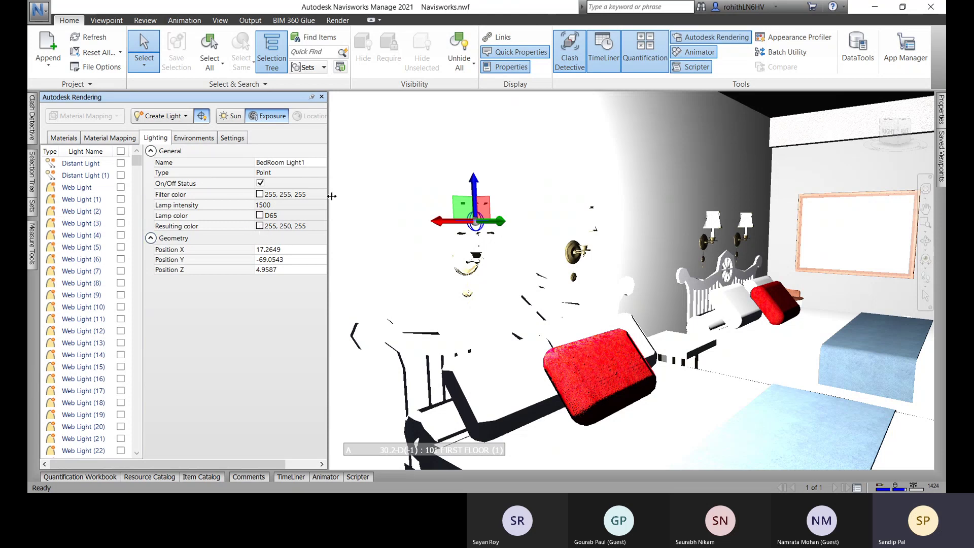
# Widen the rendering window and set the bedroom light's lamp intensity to 15 candela
pyautogui.moveTo(401, 199); pyautogui.dragTo(398, 199)
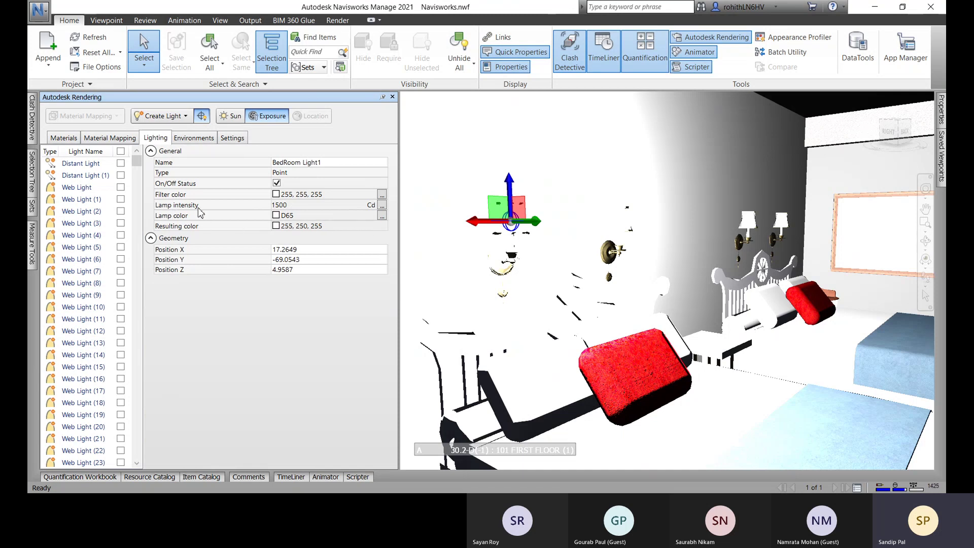
pyautogui.click(381, 207)
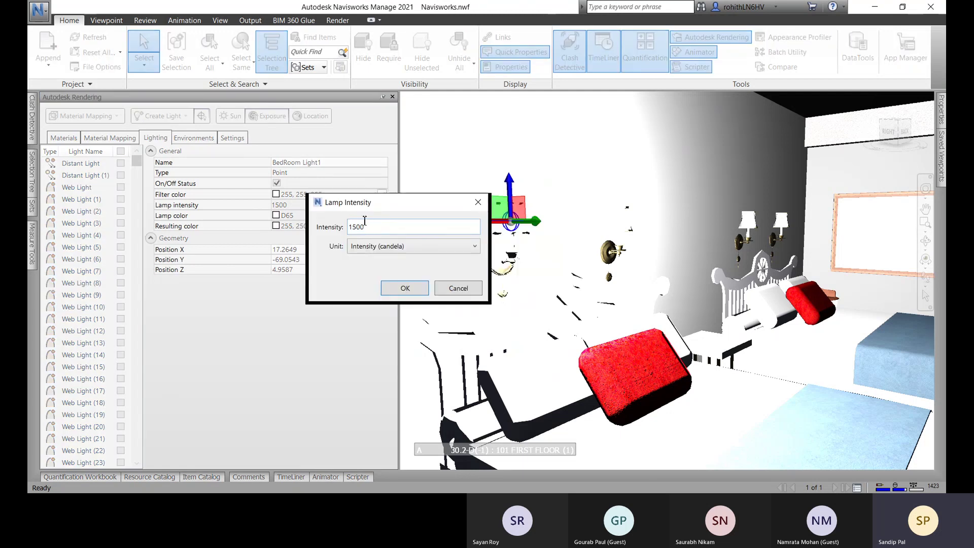
pyautogui.moveTo(365, 229); pyautogui.dragTo(360, 228)
pyautogui.click(392, 290)
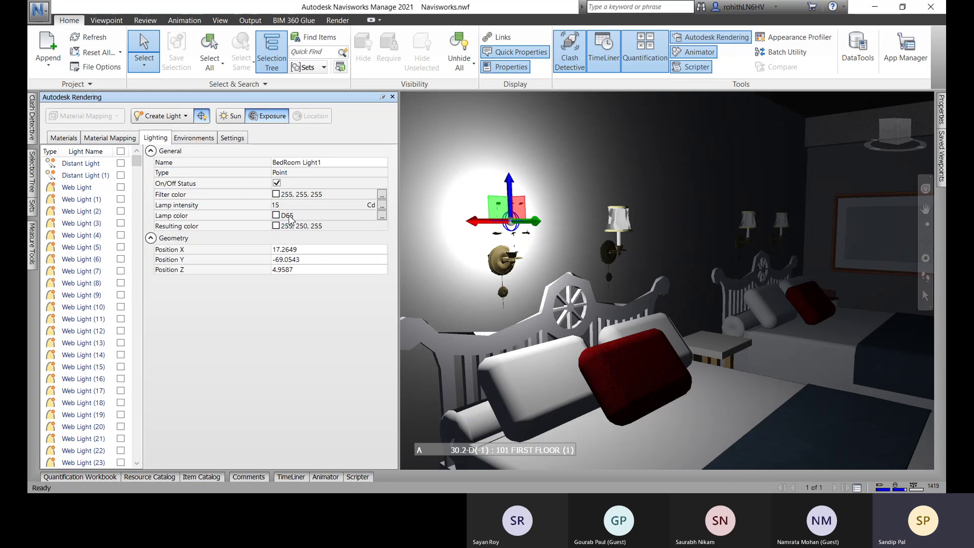
# Review the standard lamp colors and set the bedroom light's lamp color to Incandescent
pyautogui.click(382, 216)
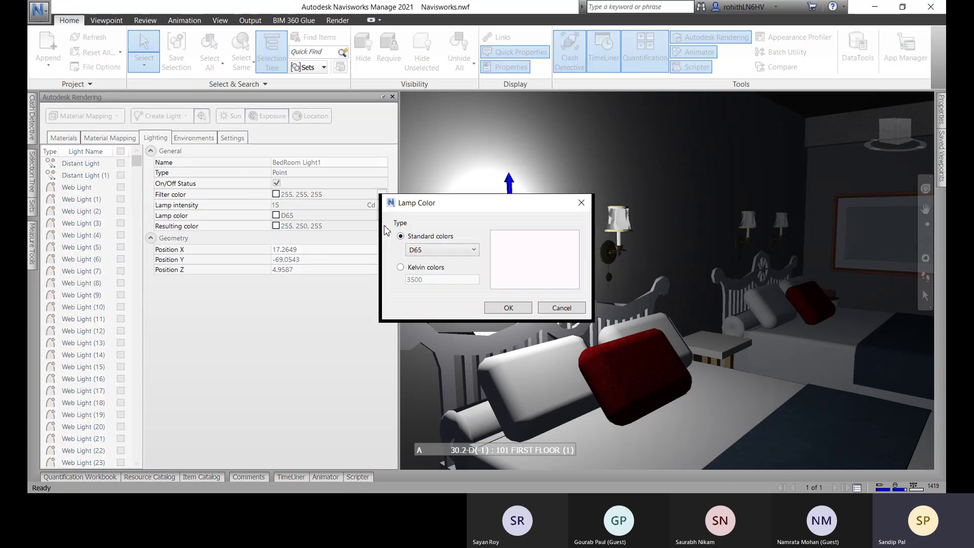
pyautogui.click(437, 250)
pyautogui.scroll(2, 446, 269)
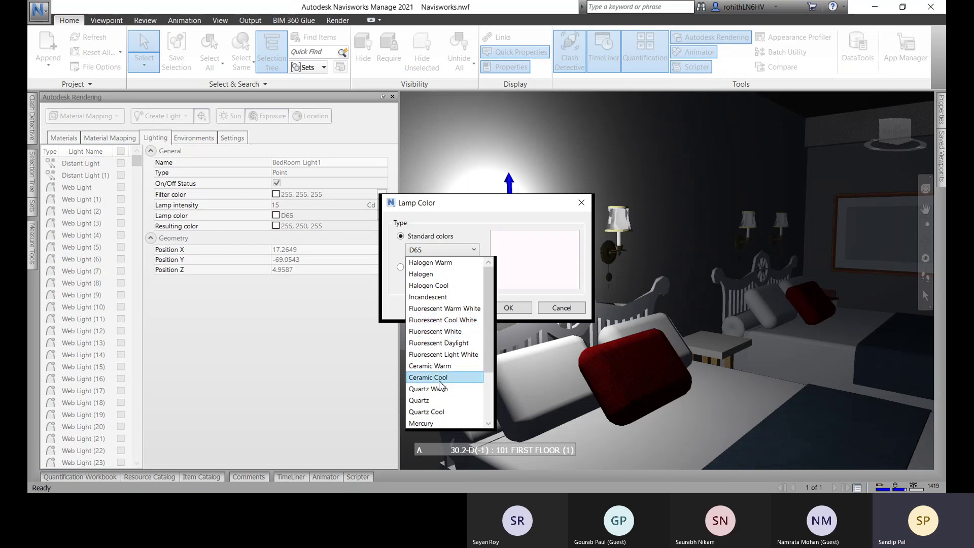
pyautogui.scroll(-2, 469, 395)
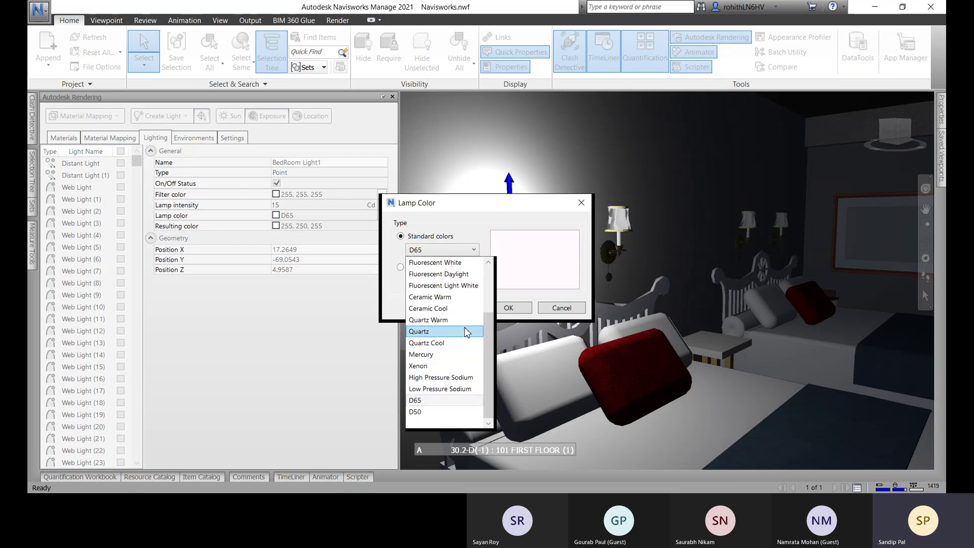
pyautogui.scroll(2, 459, 325)
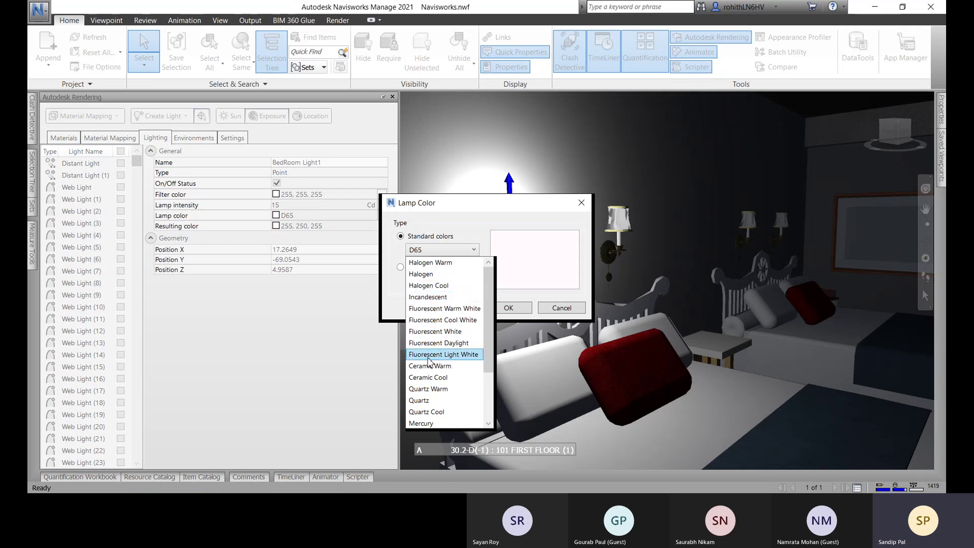
pyautogui.click(432, 297)
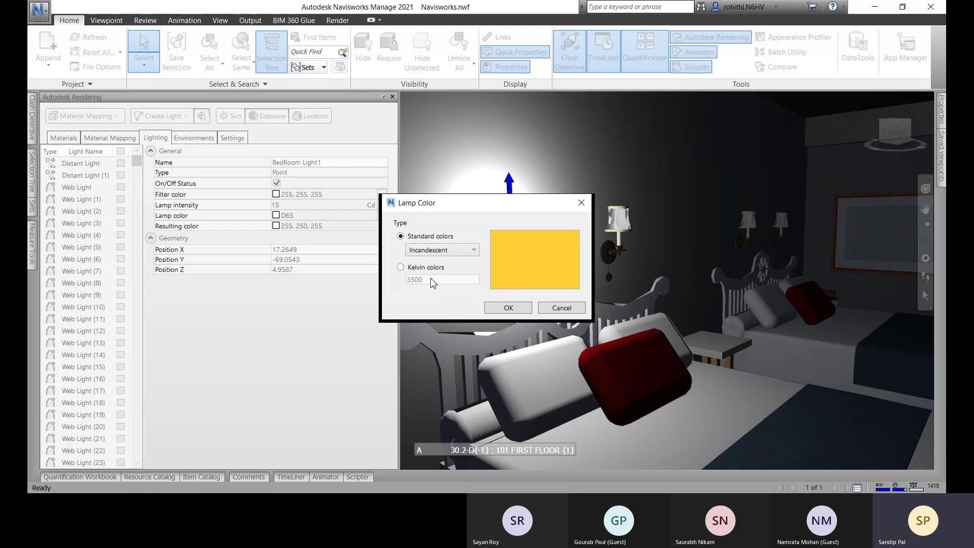
pyautogui.click(514, 310)
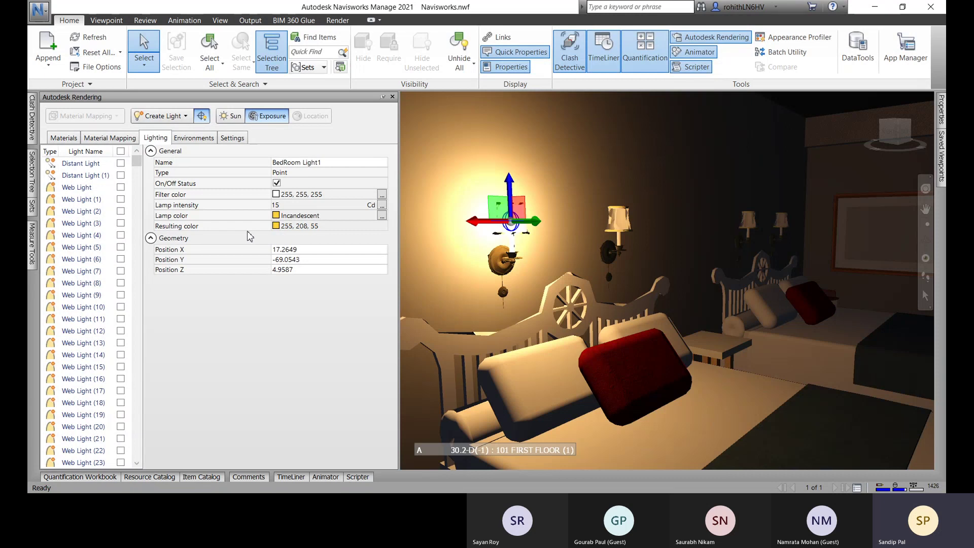
# Set the bedroom light's lamp color to the standard color Fluorescent Light White
pyautogui.click(381, 215)
pyautogui.click(434, 250)
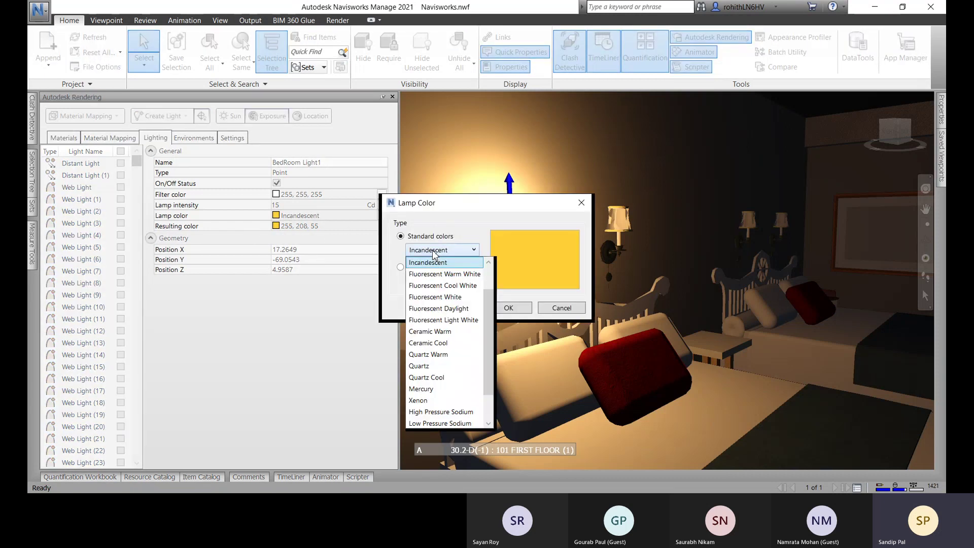
pyautogui.click(441, 320)
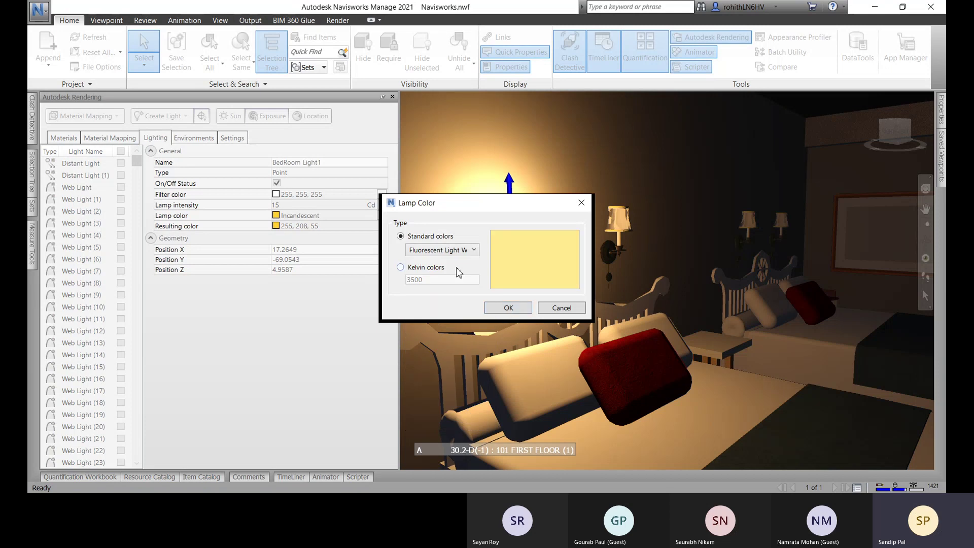
pyautogui.click(500, 309)
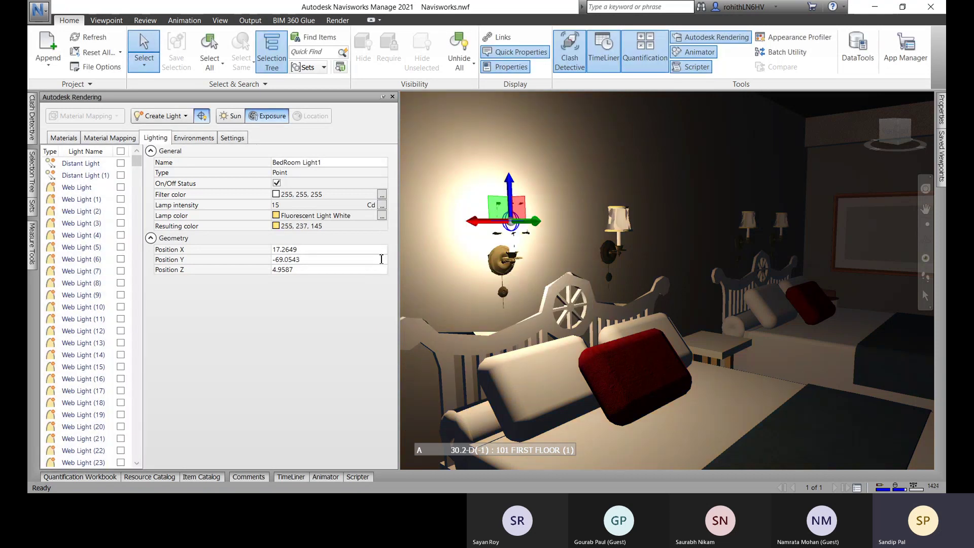
# Compare the standard lamp colors Fluorescent Cool White, Halogen Cool and Halogen for the bedroom light
pyautogui.click(382, 215)
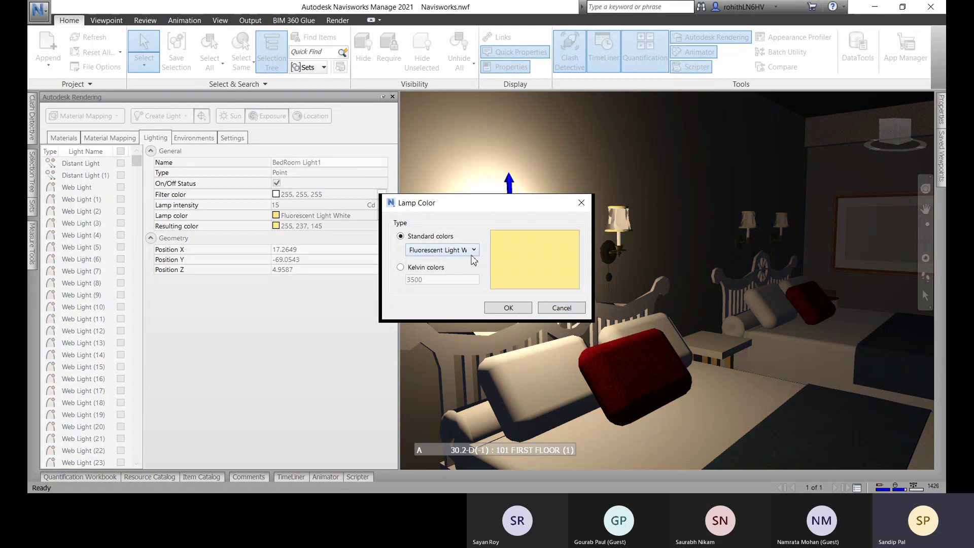
pyautogui.click(459, 249)
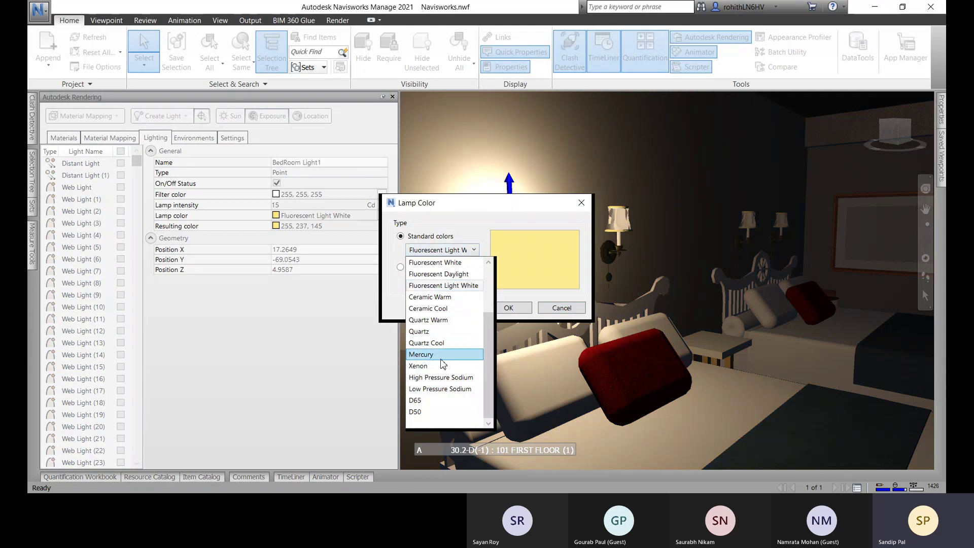
pyautogui.scroll(2, 459, 355)
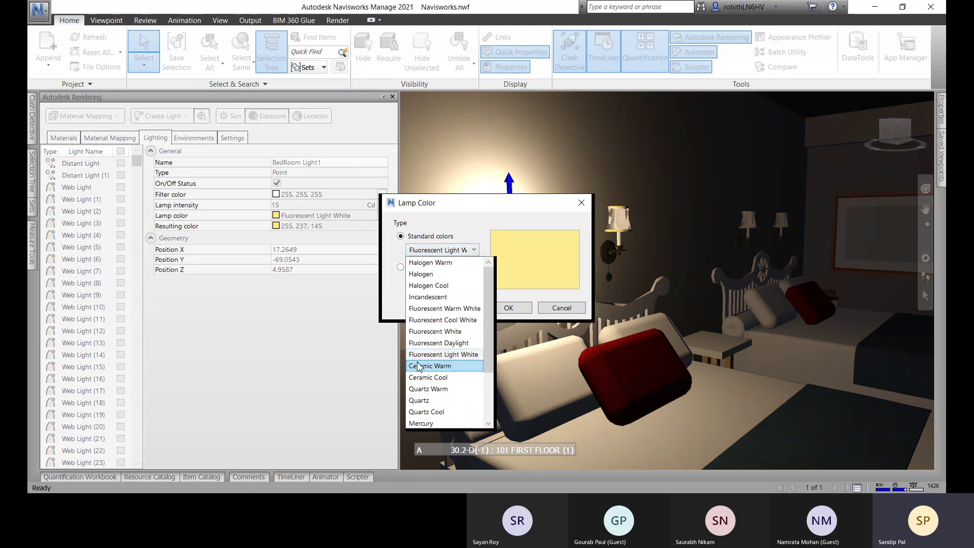
pyautogui.click(422, 320)
pyautogui.click(448, 249)
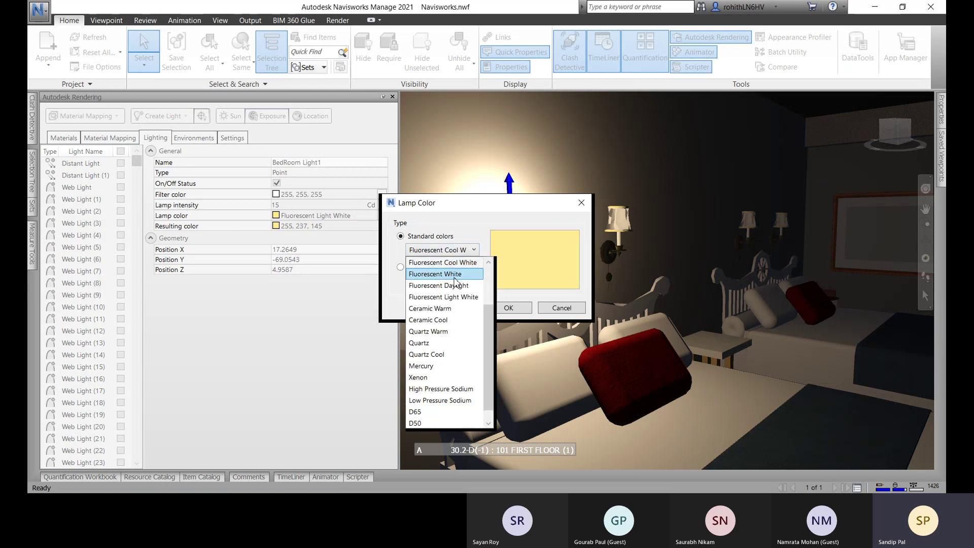
pyautogui.scroll(2, 457, 287)
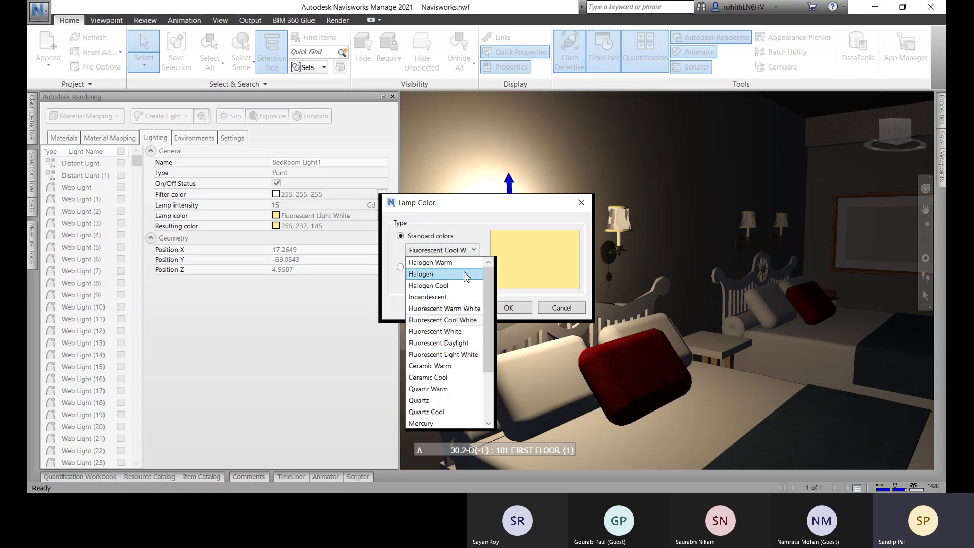
pyautogui.click(452, 288)
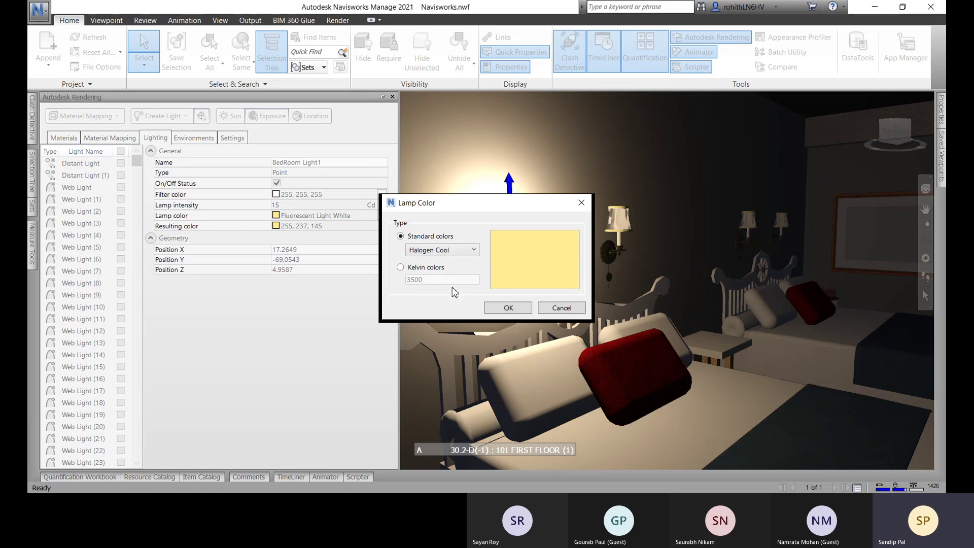
pyautogui.click(459, 251)
pyautogui.scroll(1, 451, 278)
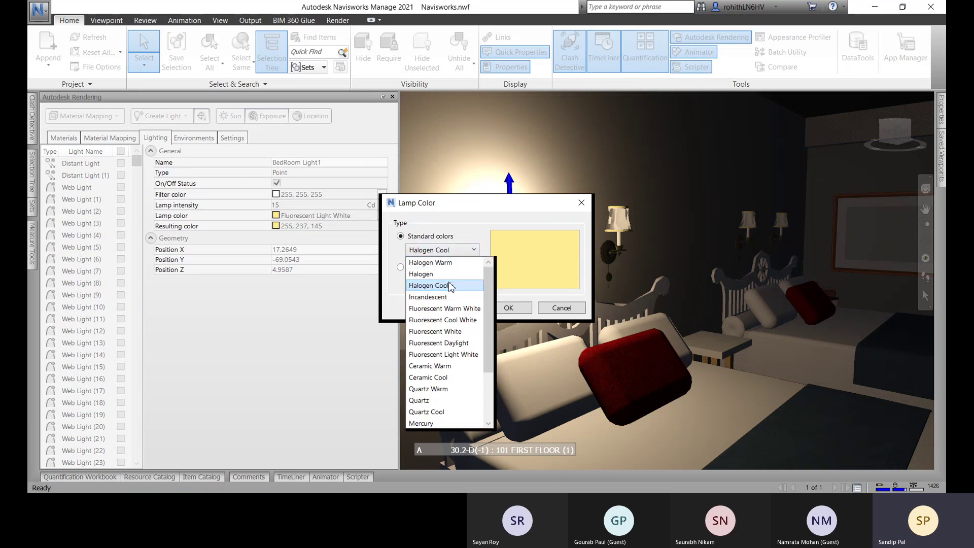
pyautogui.click(434, 275)
# Preview the standard lamp colors Ceramic Warm, Quartz and Ceramic Cool for the bedroom light
pyautogui.click(459, 250)
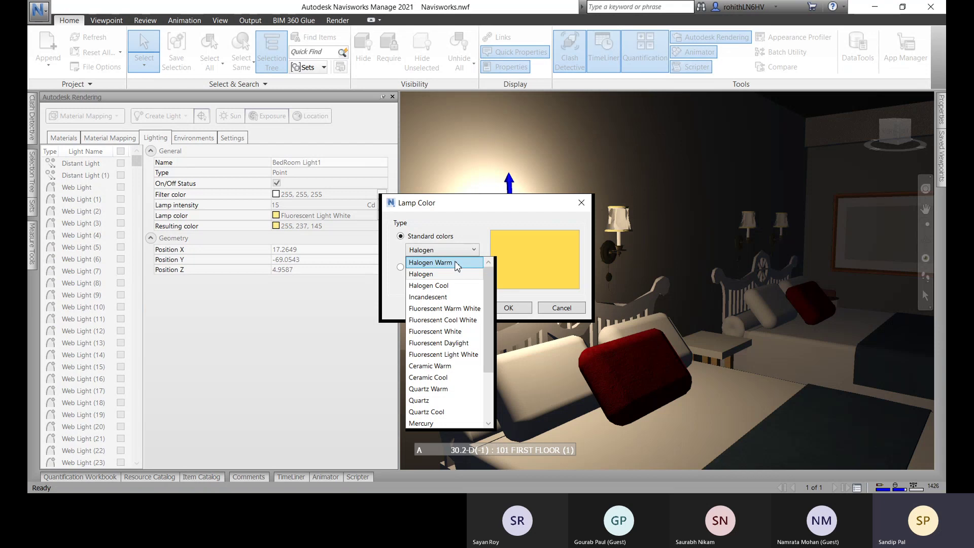
pyautogui.click(474, 366)
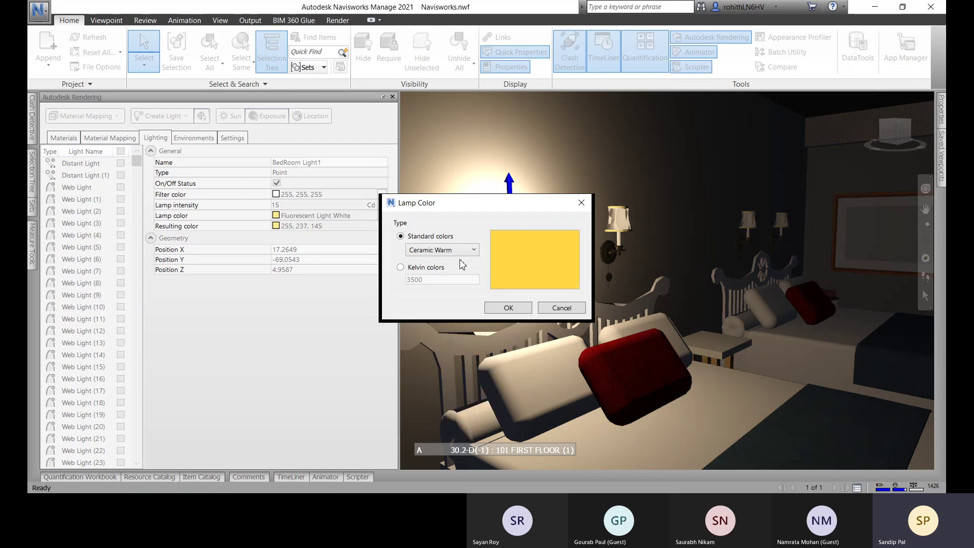
pyautogui.click(460, 251)
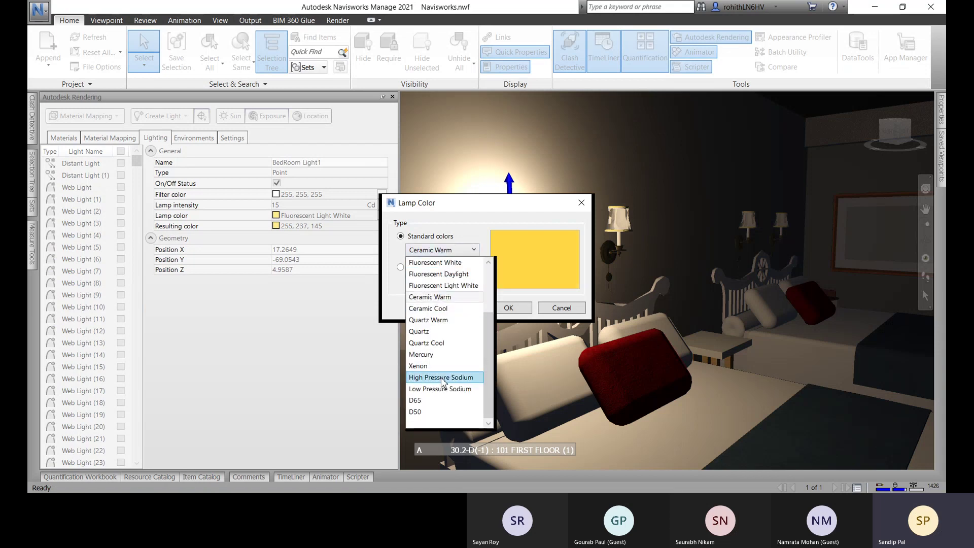
pyautogui.click(421, 332)
pyautogui.click(443, 250)
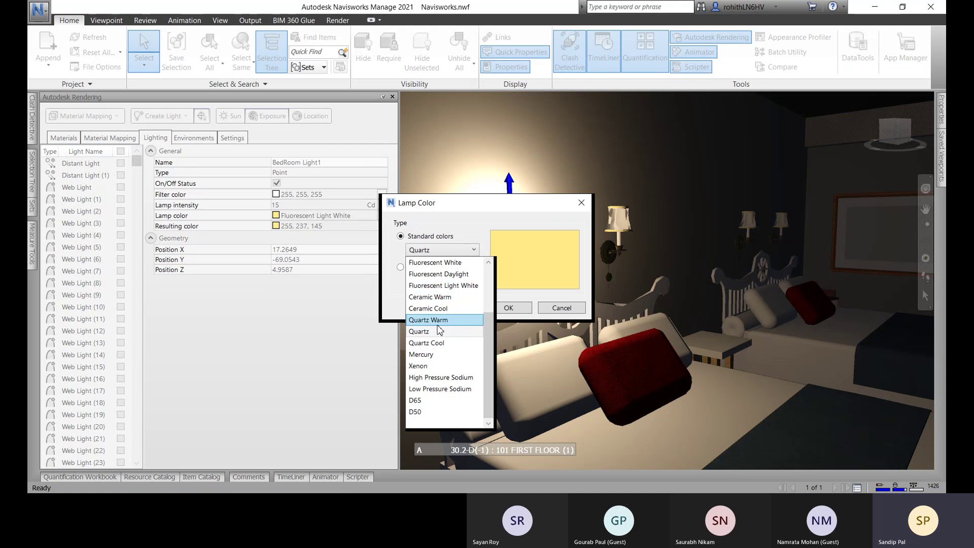
pyautogui.scroll(1, 443, 330)
pyautogui.click(442, 342)
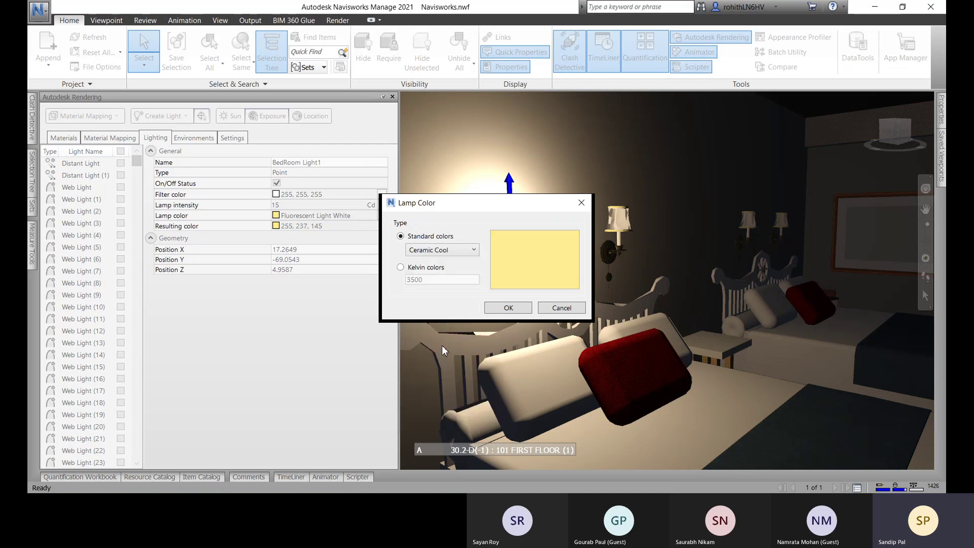
# Preview the lamp color D50, and set the bedroom light's lamp color to the standard color D65
pyautogui.click(452, 250)
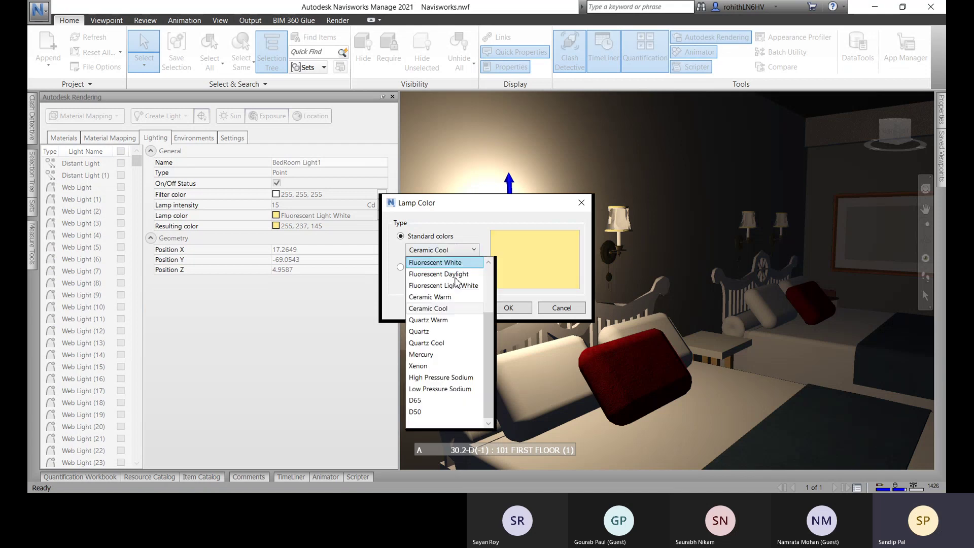
pyautogui.click(436, 411)
pyautogui.click(437, 252)
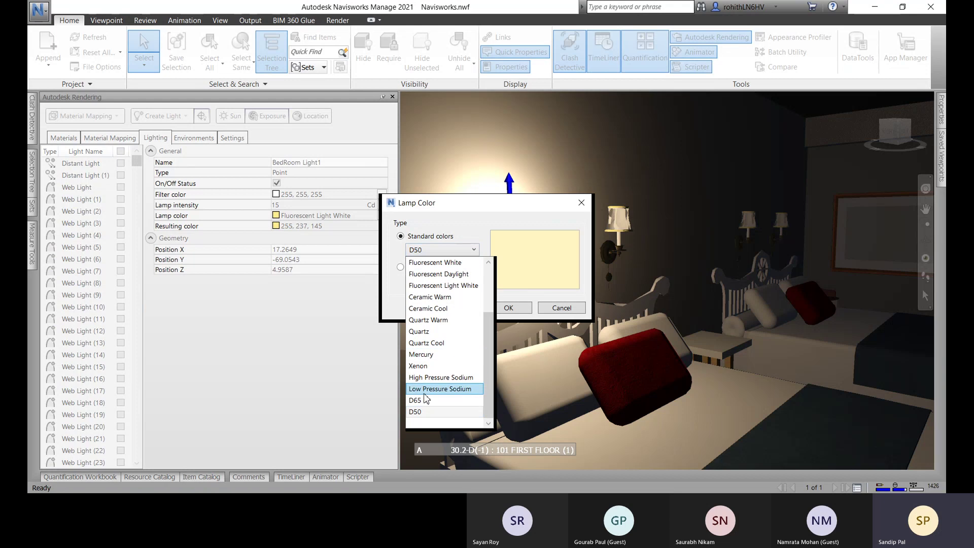
pyautogui.click(428, 406)
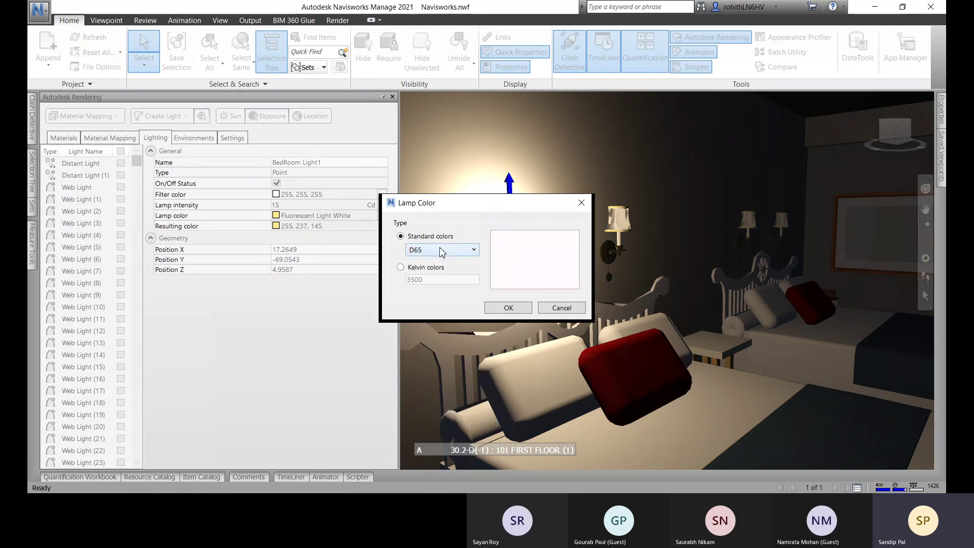
pyautogui.click(508, 307)
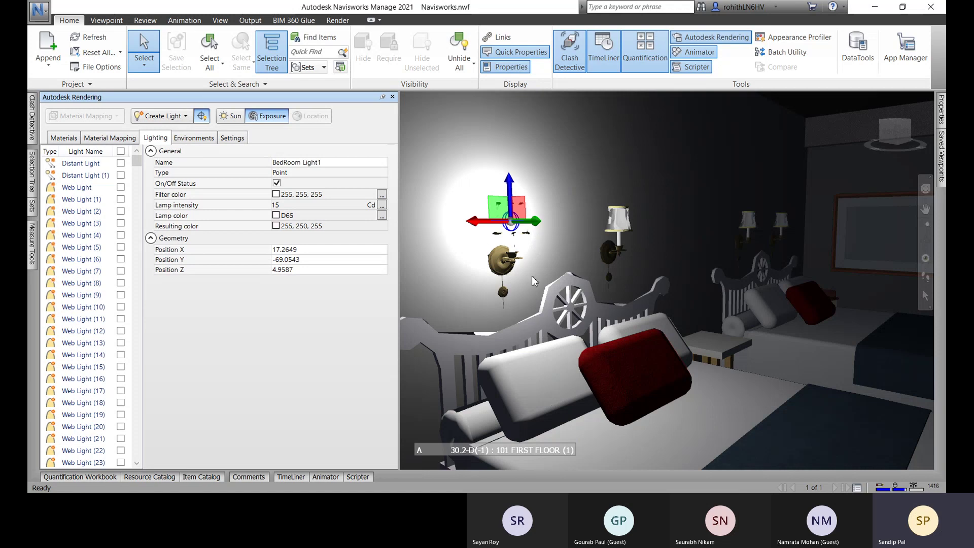
# Start a new spot light and place its source at the underside of the bedroom's ceiling fan hub
pyautogui.click(186, 117)
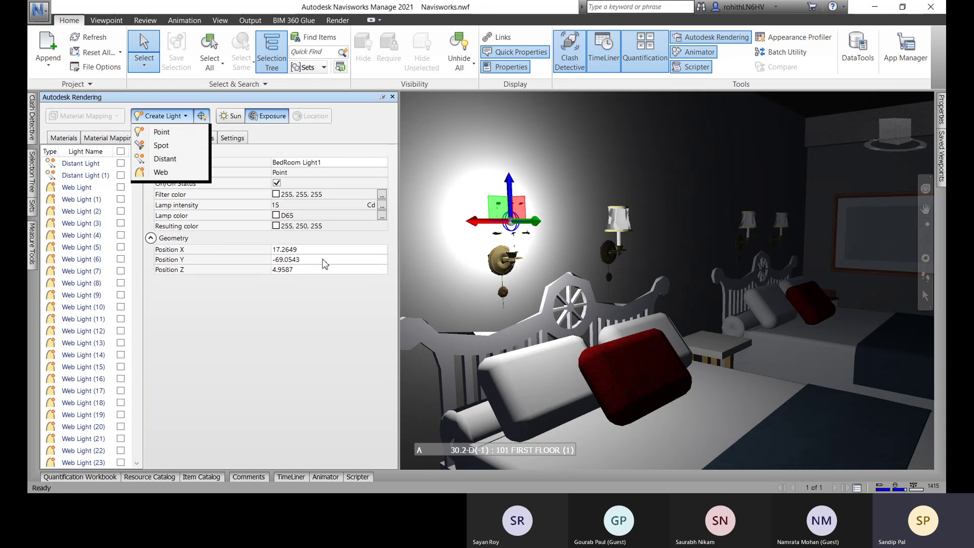
pyautogui.scroll(-1, 588, 271)
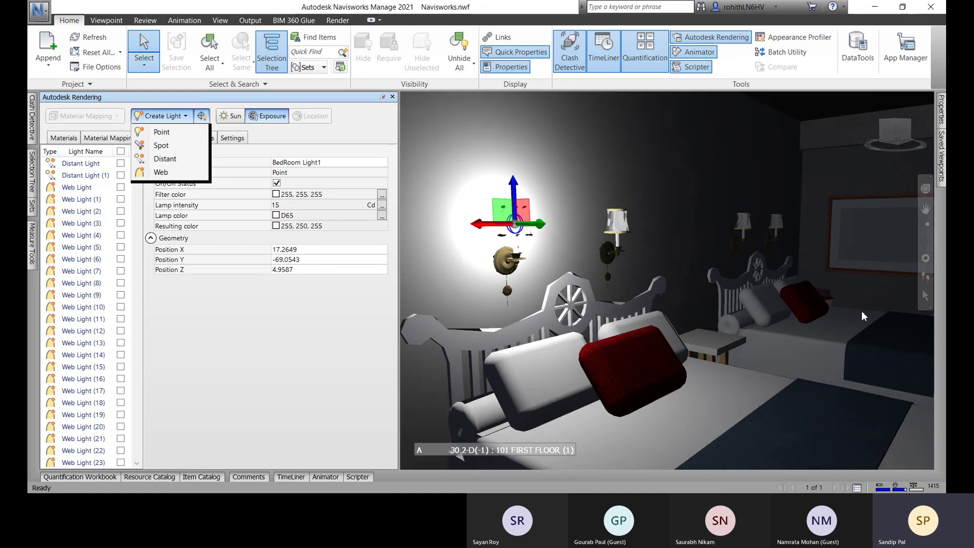
pyautogui.click(923, 280)
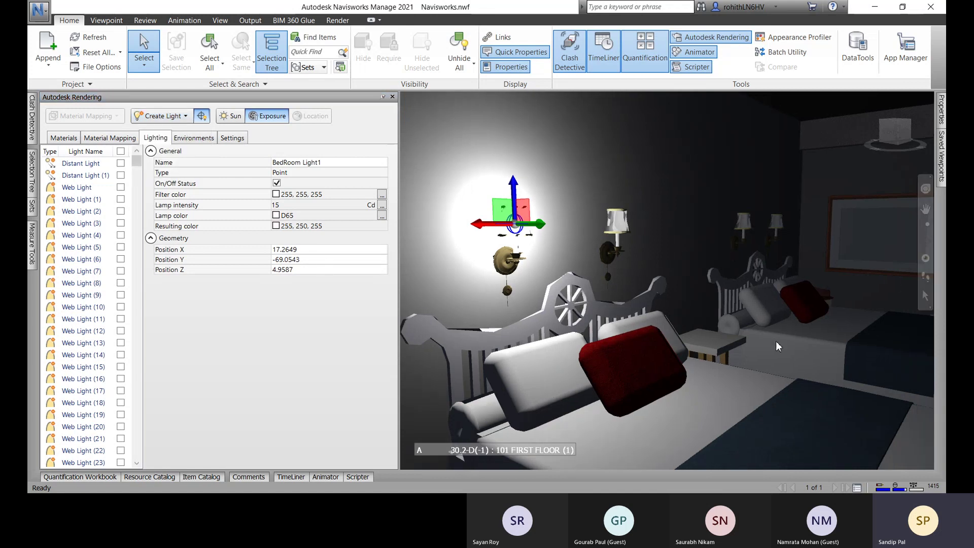
pyautogui.scroll(3, 803, 327)
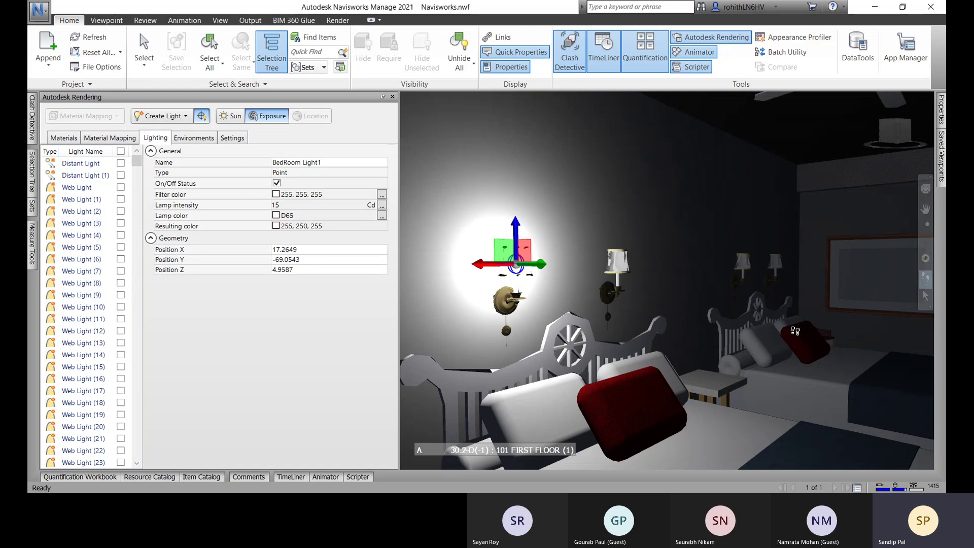
pyautogui.scroll(2, 837, 317)
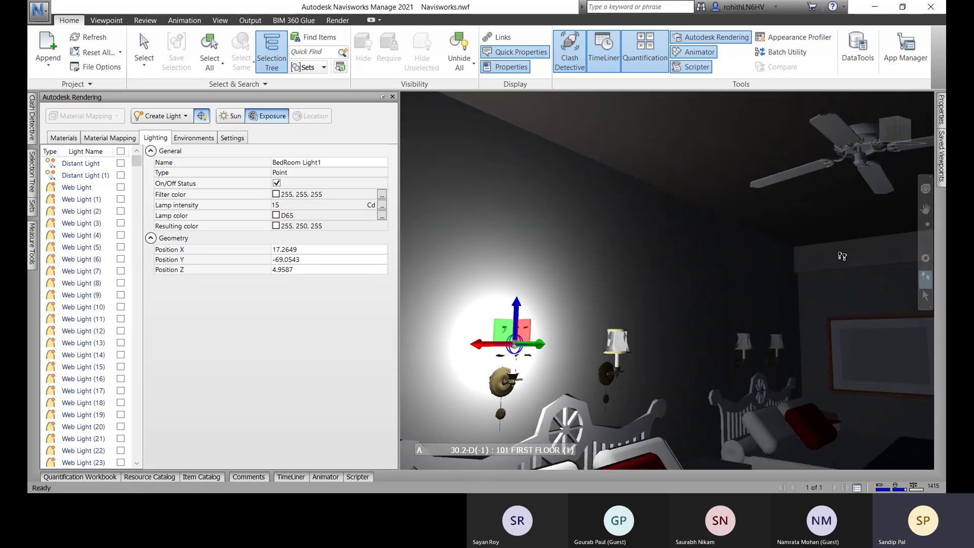
pyautogui.moveTo(838, 256); pyautogui.dragTo(736, 172)
pyautogui.scroll(5, 736, 172)
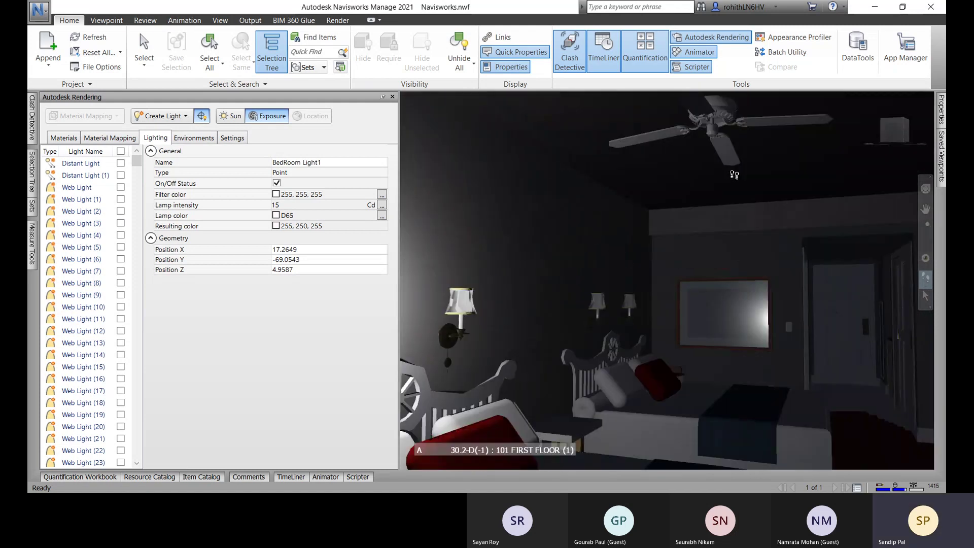
pyautogui.click(927, 224)
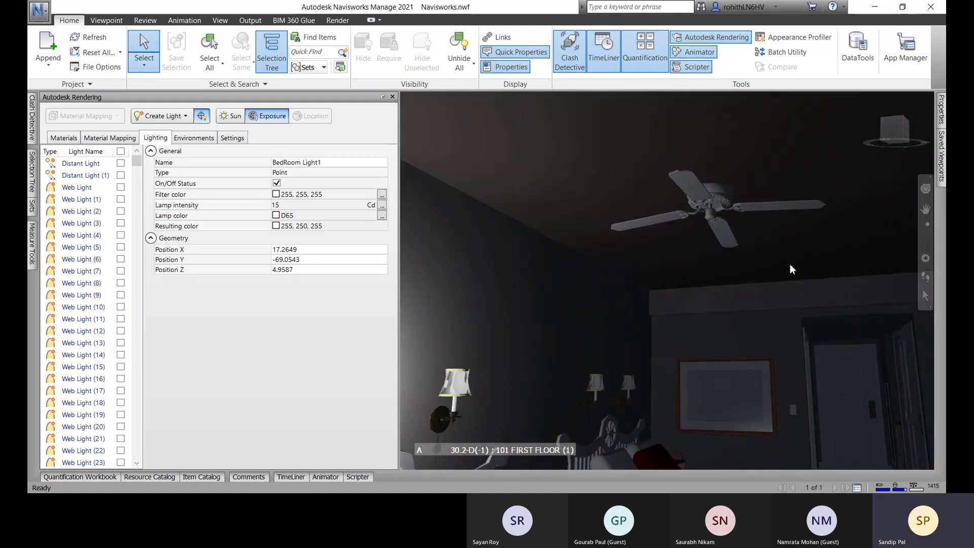
pyautogui.moveTo(790, 269); pyautogui.dragTo(656, 228)
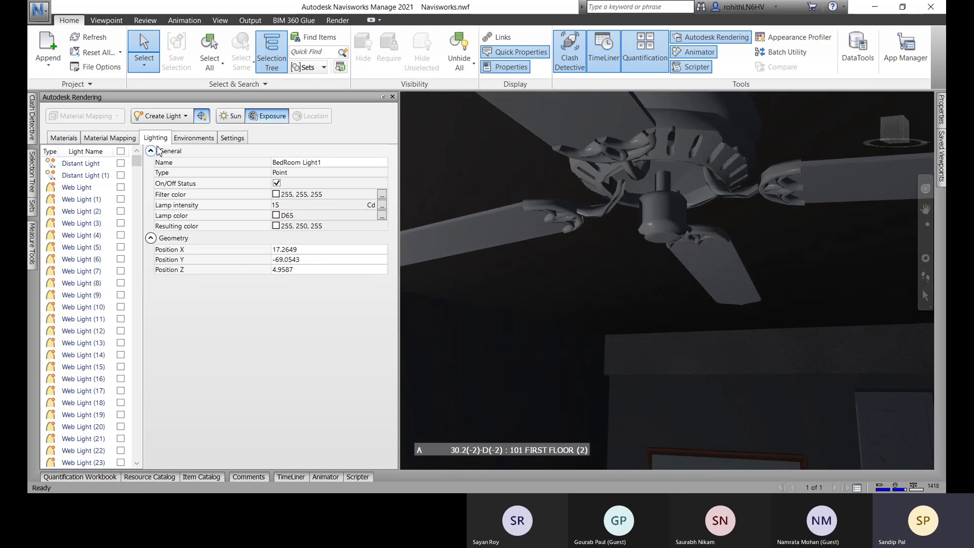
pyautogui.click(147, 116)
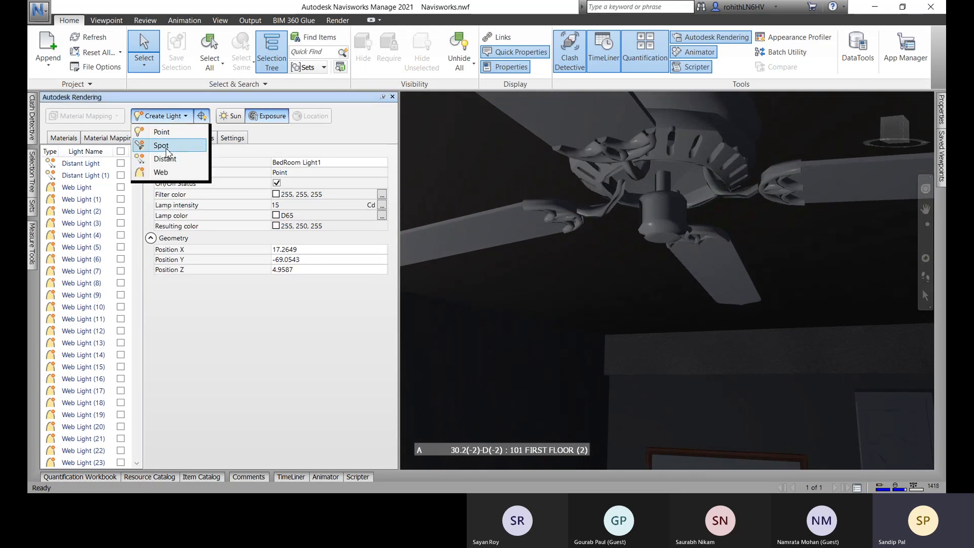
pyautogui.click(163, 146)
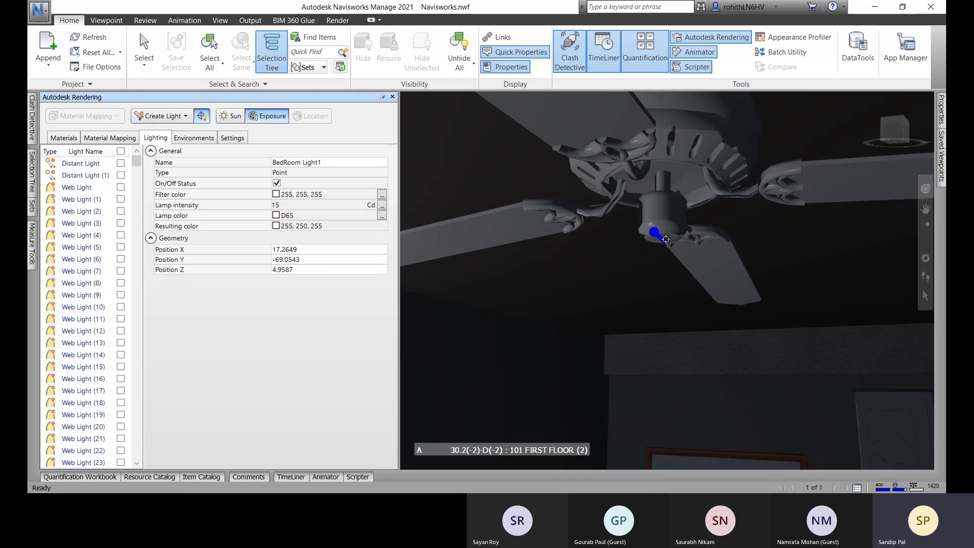
pyautogui.click(651, 233)
pyautogui.scroll(1, 668, 241)
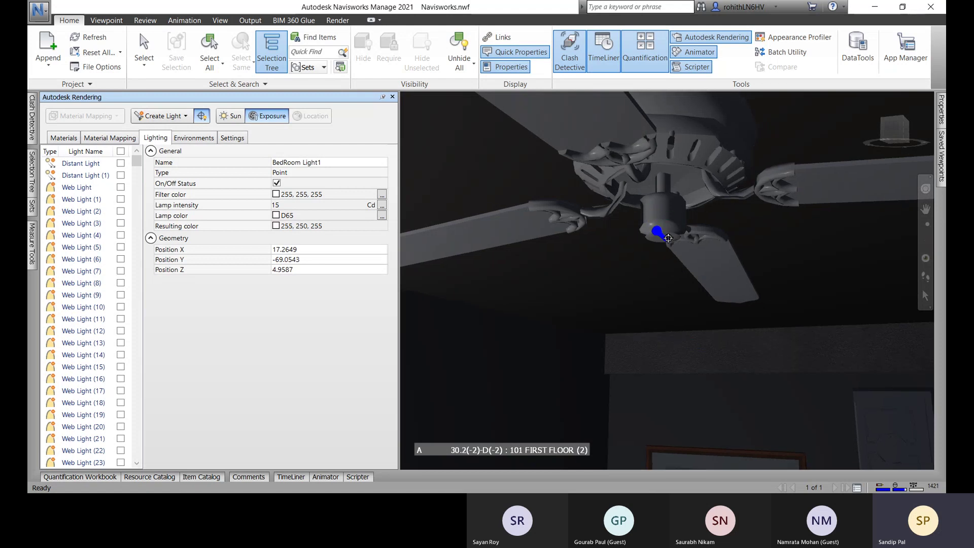
pyautogui.scroll(1, 669, 230)
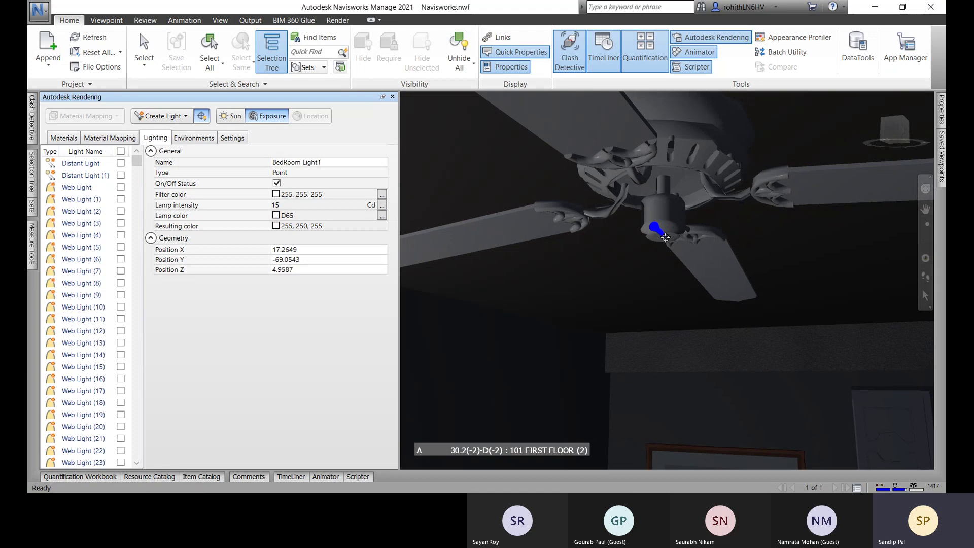
pyautogui.click(665, 238)
# Place the spot light's target on the bed below the ceiling fan so the beam points downward
pyautogui.scroll(-3, 651, 345)
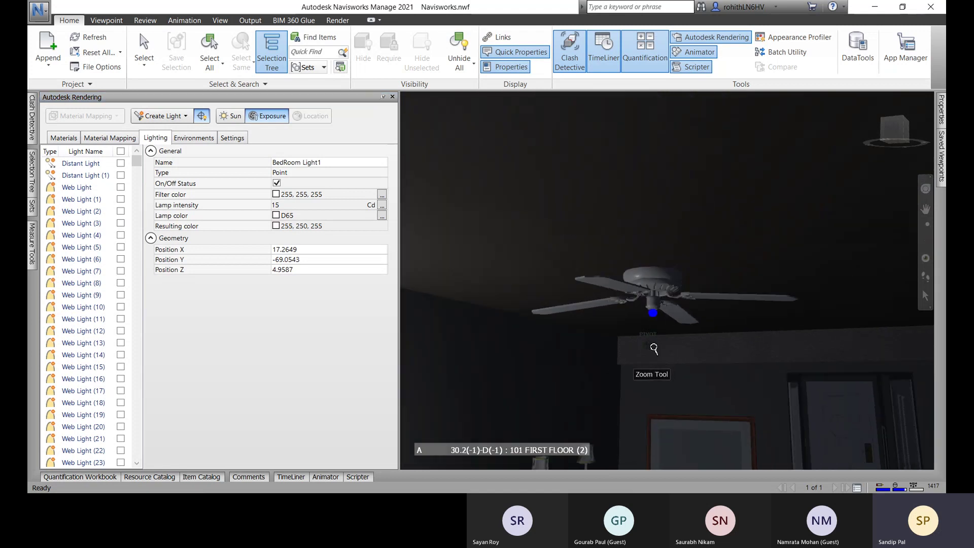
pyautogui.moveTo(652, 381)
pyautogui.mouseDown(button='middle')
pyautogui.moveTo(644, 265)
pyautogui.moveTo(640, 395)
pyautogui.mouseUp(button='middle')
pyautogui.scroll(-4, 639, 425)
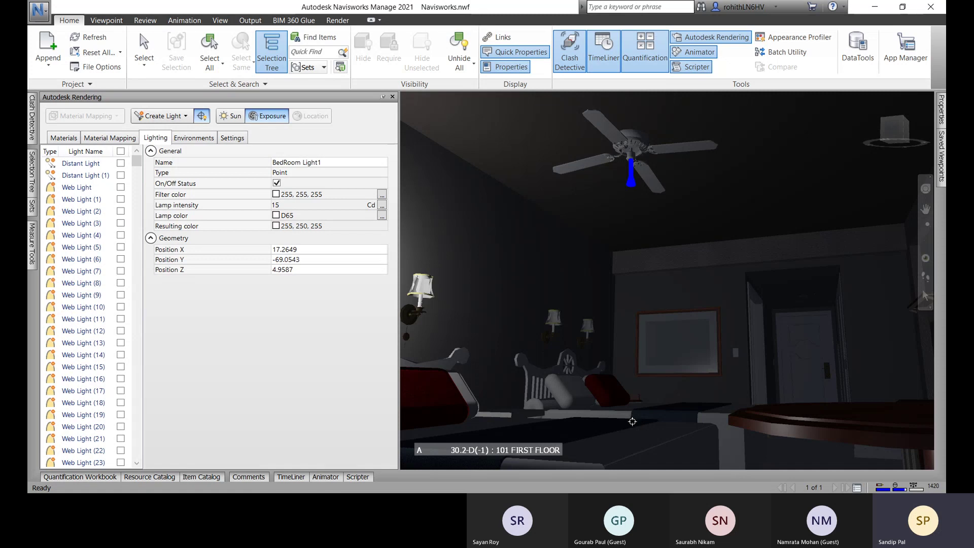
pyautogui.click(632, 421)
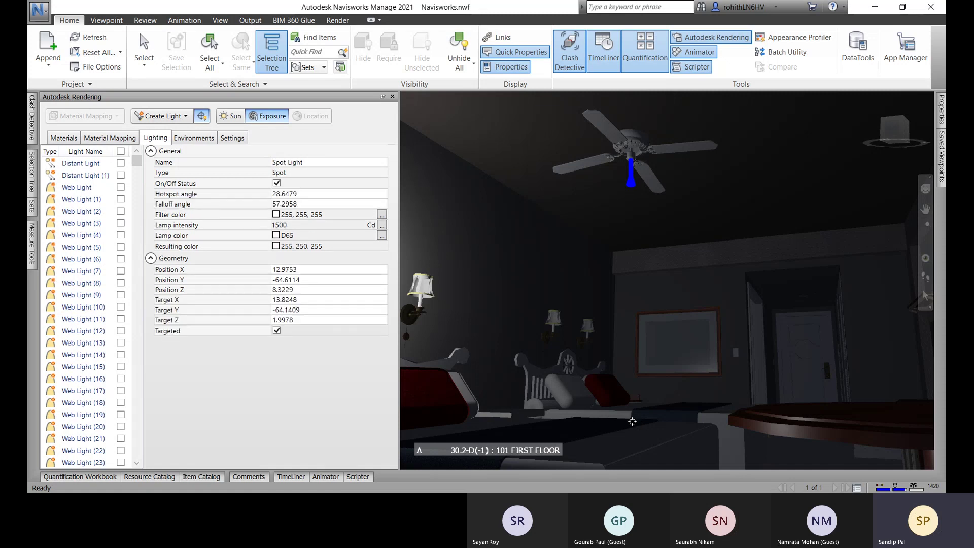
pyautogui.press('Escape')
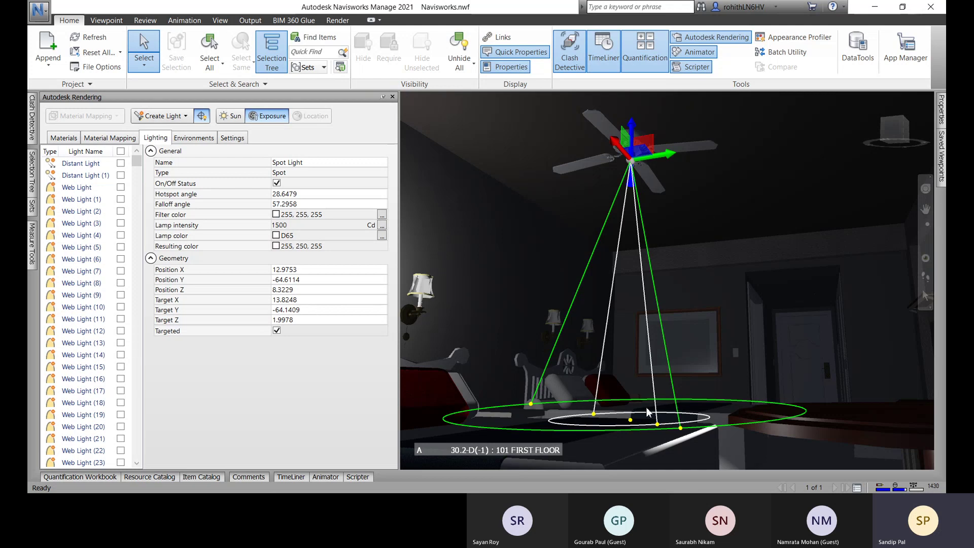
# Examine the spot light's cone over the bed and its position in the whole building from several viewpoints
pyautogui.scroll(5, 696, 373)
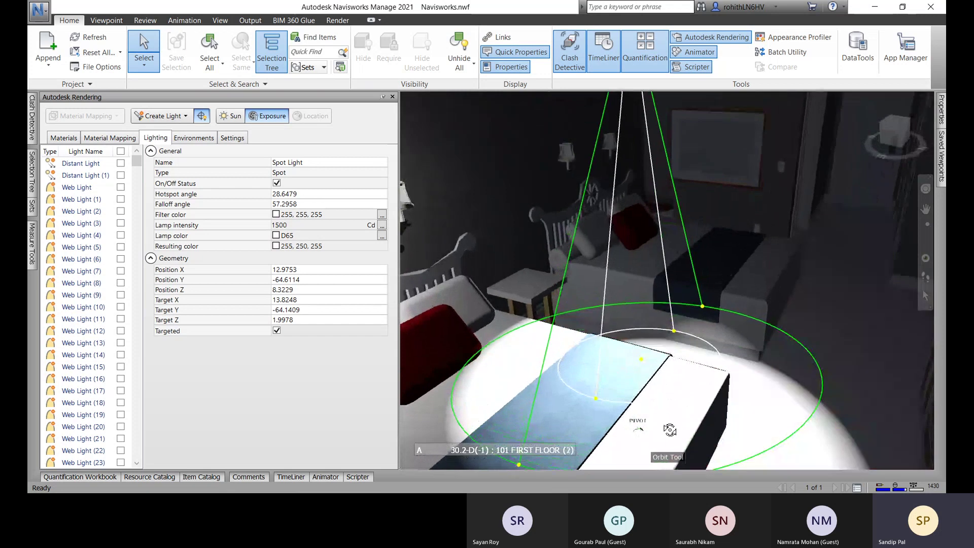
pyautogui.scroll(-5, 696, 373)
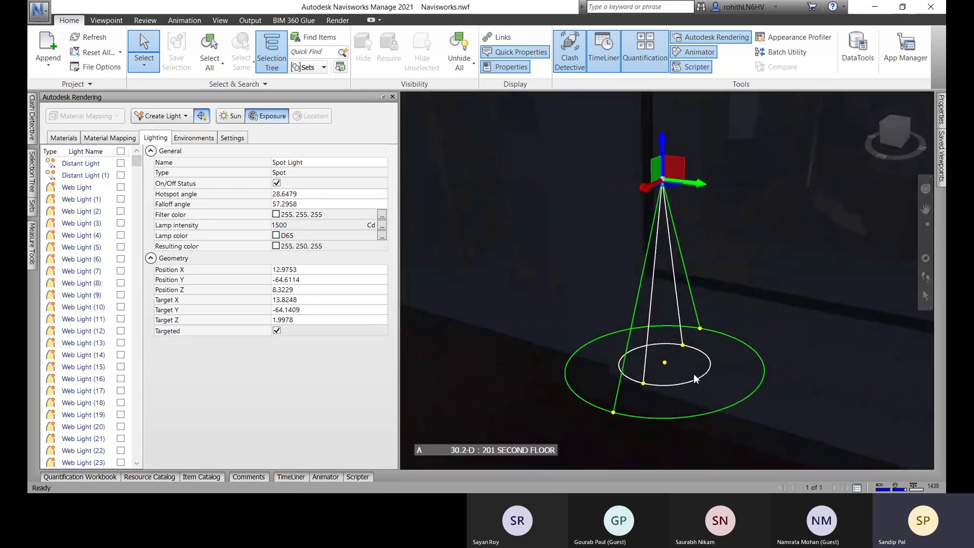
pyautogui.scroll(4, 704, 245)
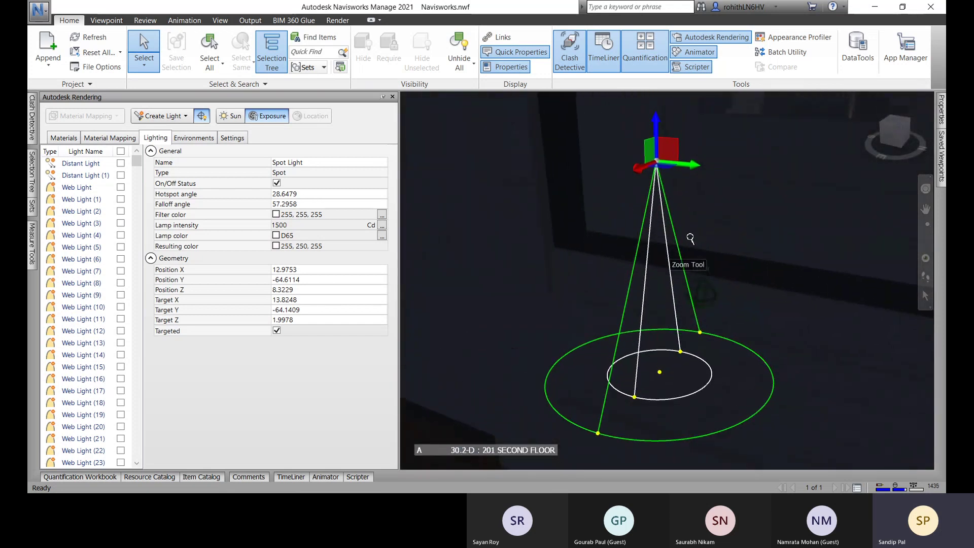
pyautogui.scroll(1, 674, 200)
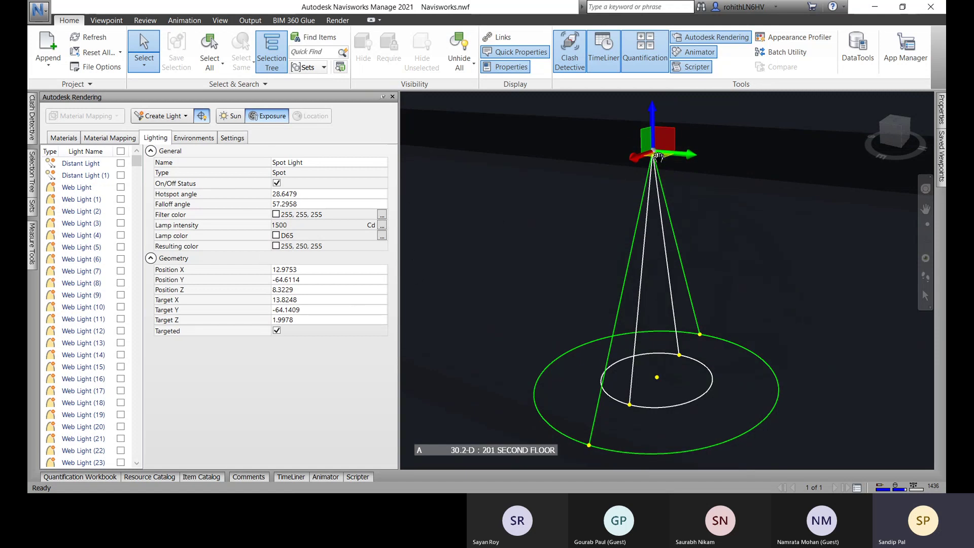
pyautogui.scroll(1, 682, 299)
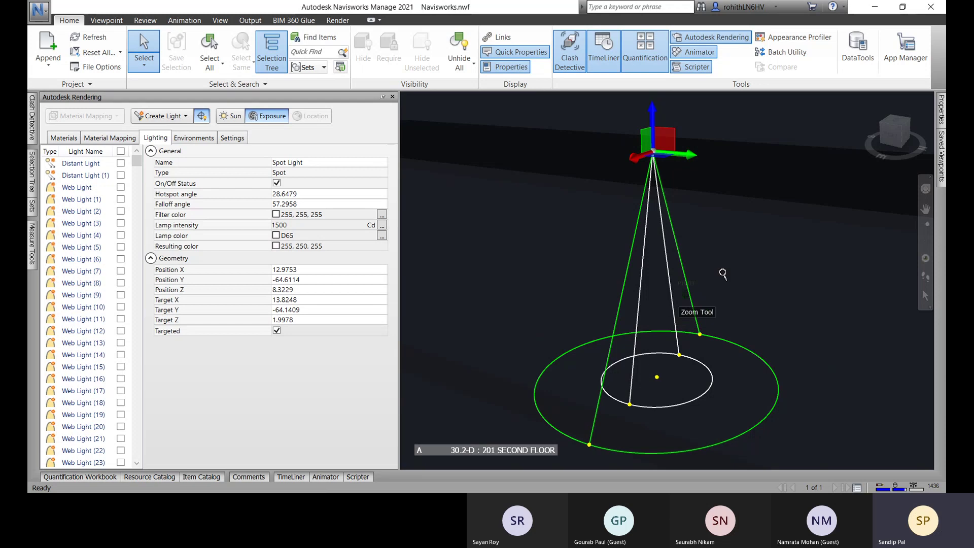
pyautogui.scroll(1, 664, 167)
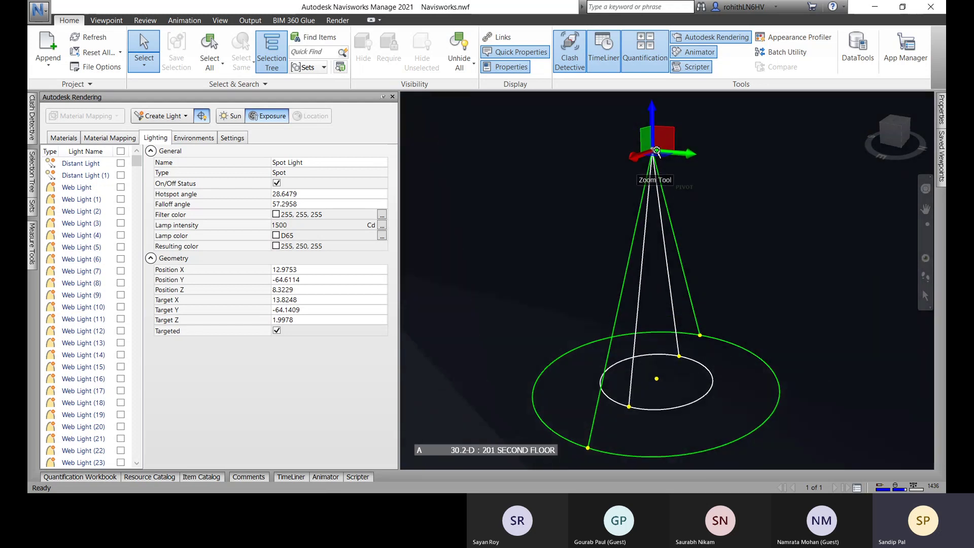
pyautogui.moveTo(700, 239); pyautogui.dragTo(679, 388, button='middle')
pyautogui.scroll(-1, 685, 249)
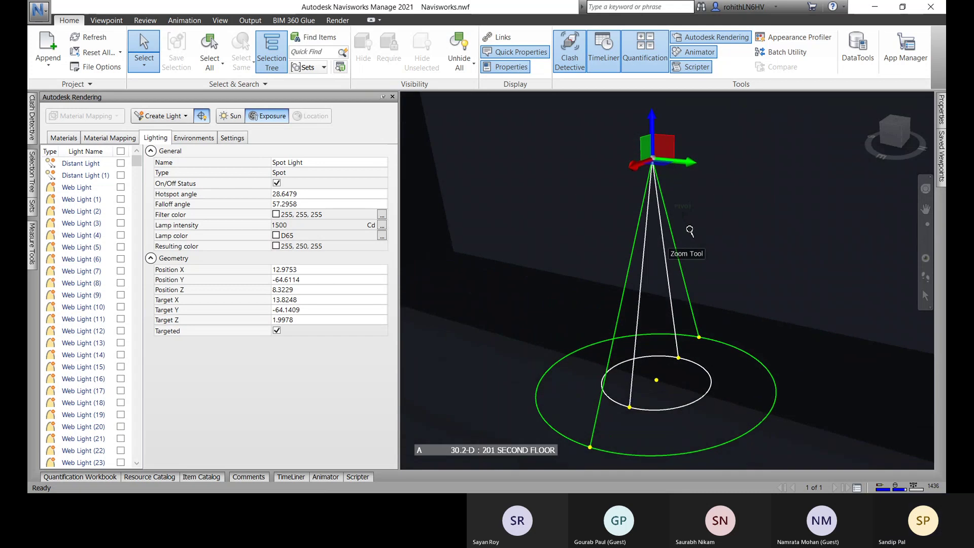
pyautogui.scroll(-1, 686, 229)
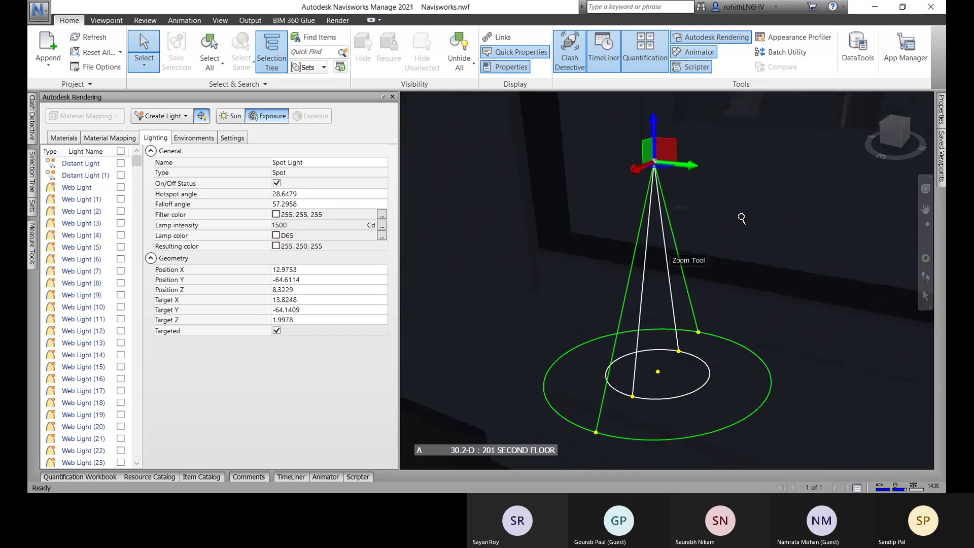
pyautogui.click(902, 131)
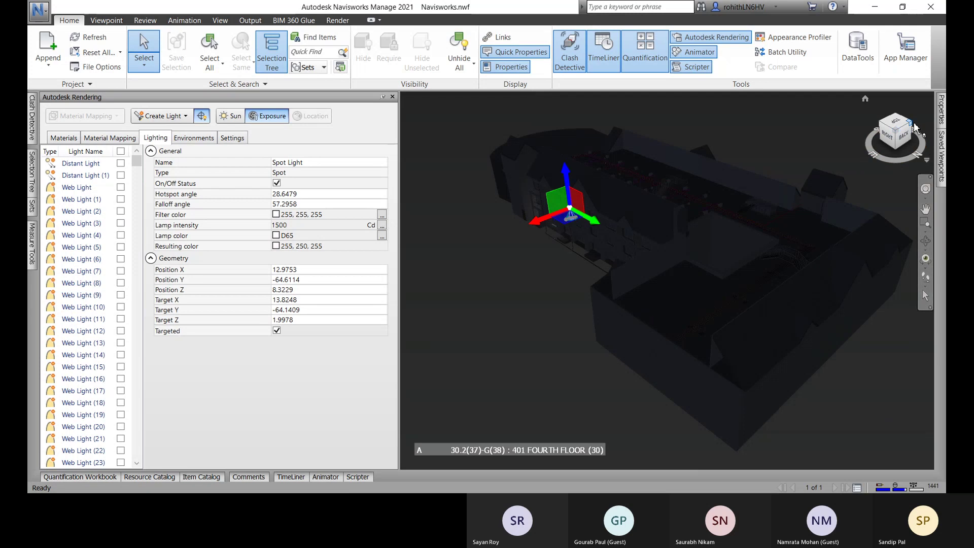
pyautogui.moveTo(914, 129); pyautogui.dragTo(866, 191)
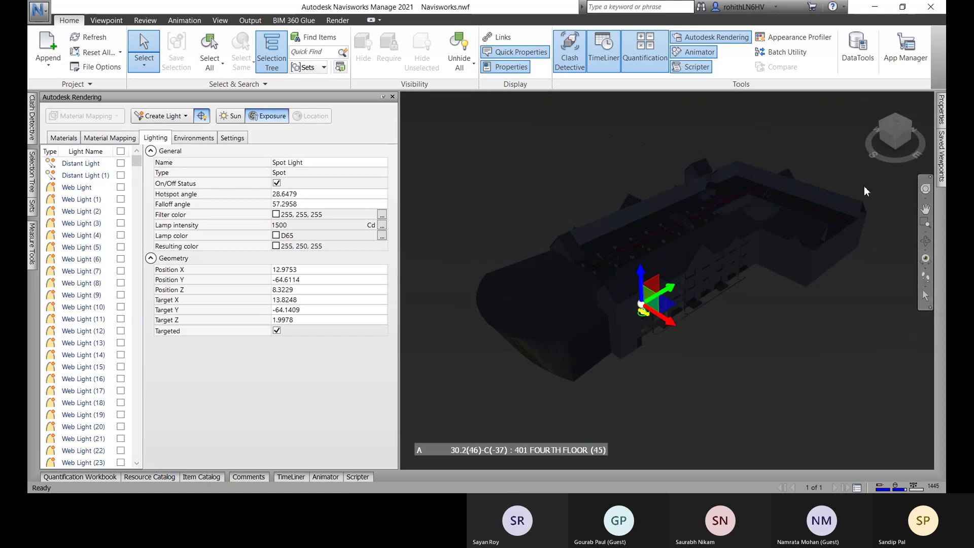
pyautogui.click(155, 53)
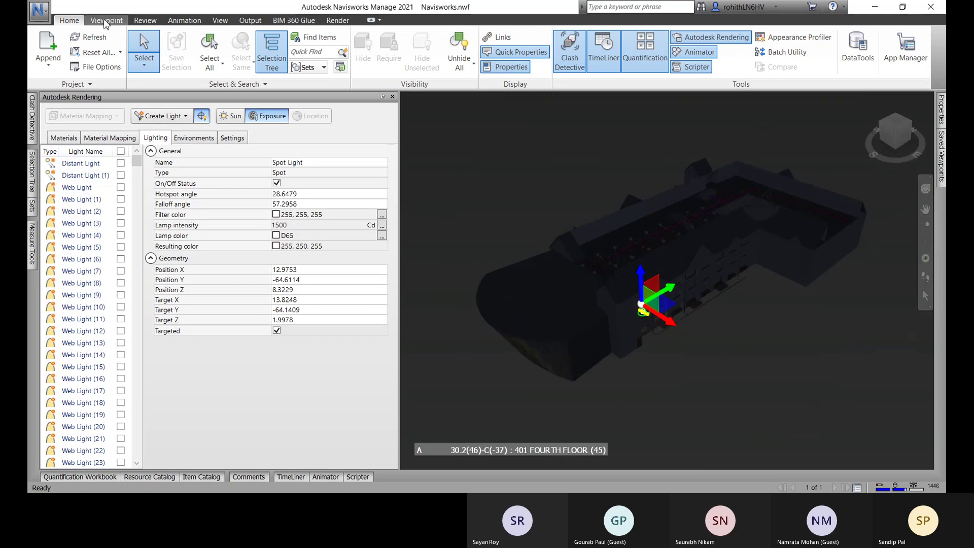
pyautogui.click(145, 20)
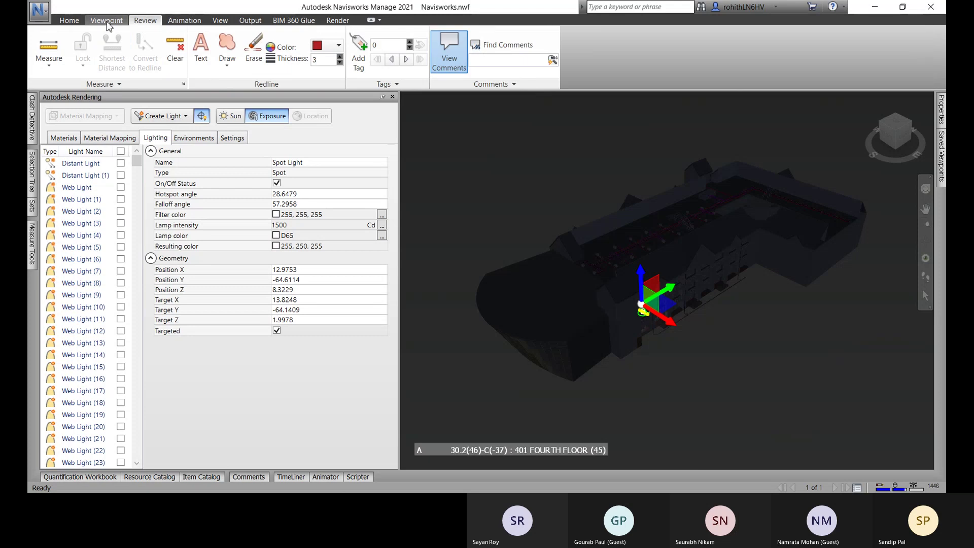
pyautogui.click(107, 21)
pyautogui.click(220, 21)
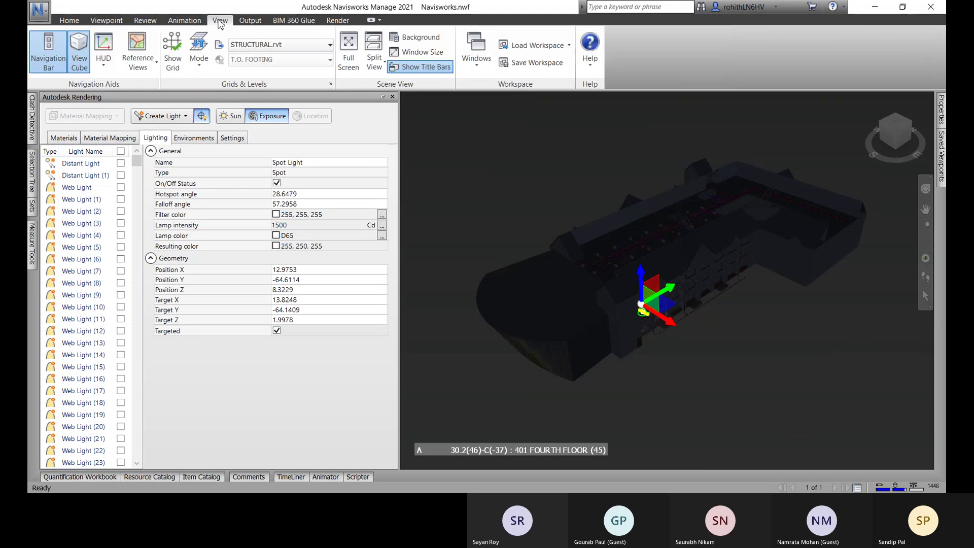
pyautogui.click(259, 26)
pyautogui.click(69, 20)
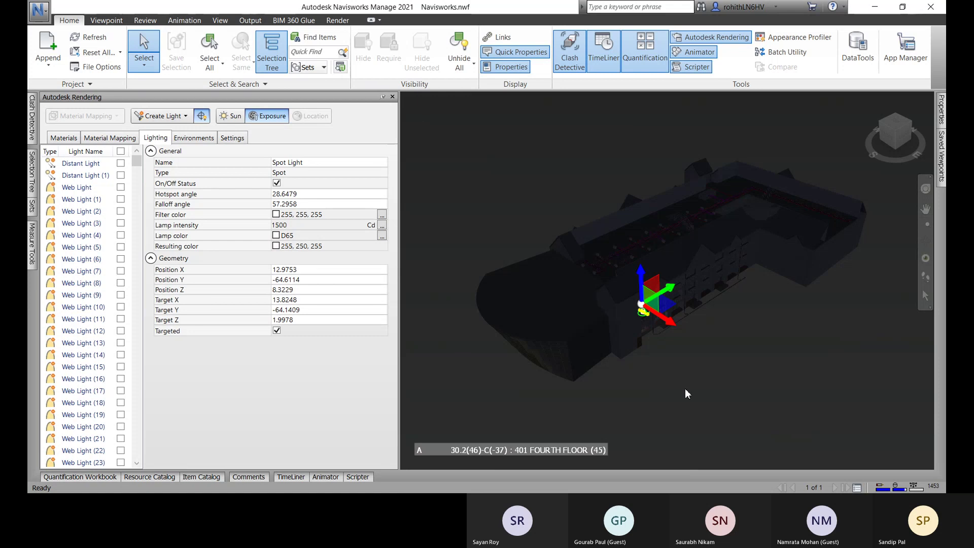
# Return from the building exterior to the bedroom and examine where the spot light's beam falls on the bed
pyautogui.scroll(2, 643, 315)
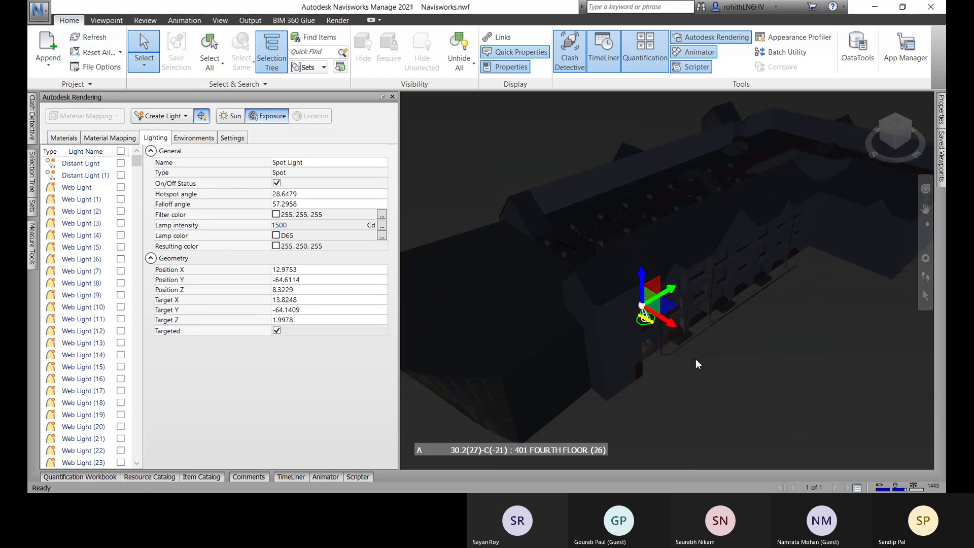
pyautogui.scroll(5, 669, 365)
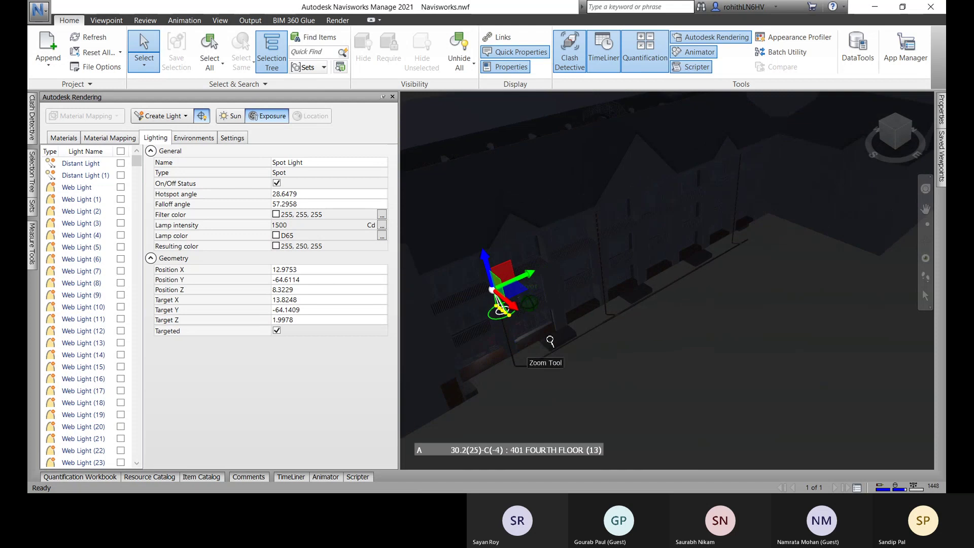
pyautogui.keyDown('shift'); pyautogui.moveTo(552, 336); pyautogui.dragTo(458, 298, button='middle'); pyautogui.keyUp('shift')
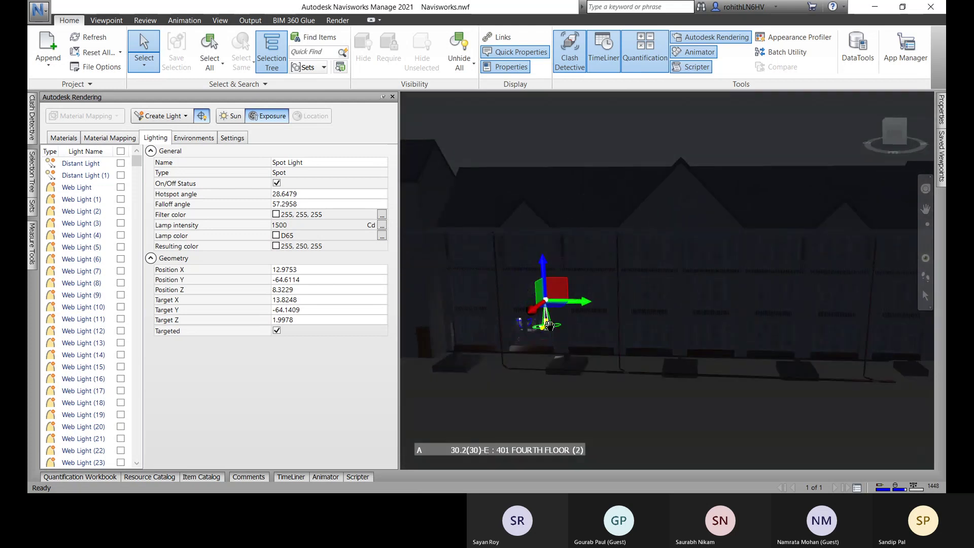
pyautogui.keyDown('shift'); pyautogui.moveTo(549, 325); pyautogui.dragTo(502, 343, button='middle'); pyautogui.keyUp('shift')
pyautogui.scroll(3, 506, 345)
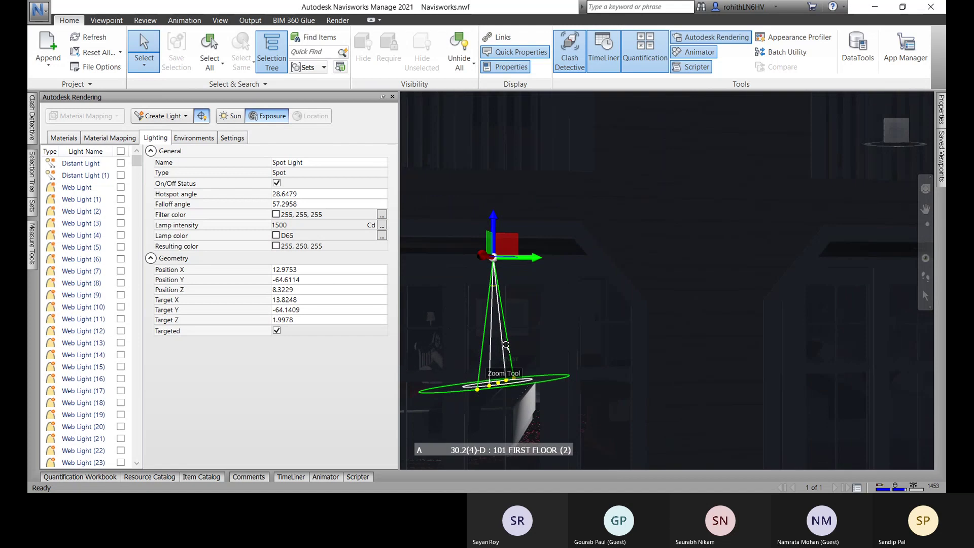
pyautogui.scroll(5, 631, 330)
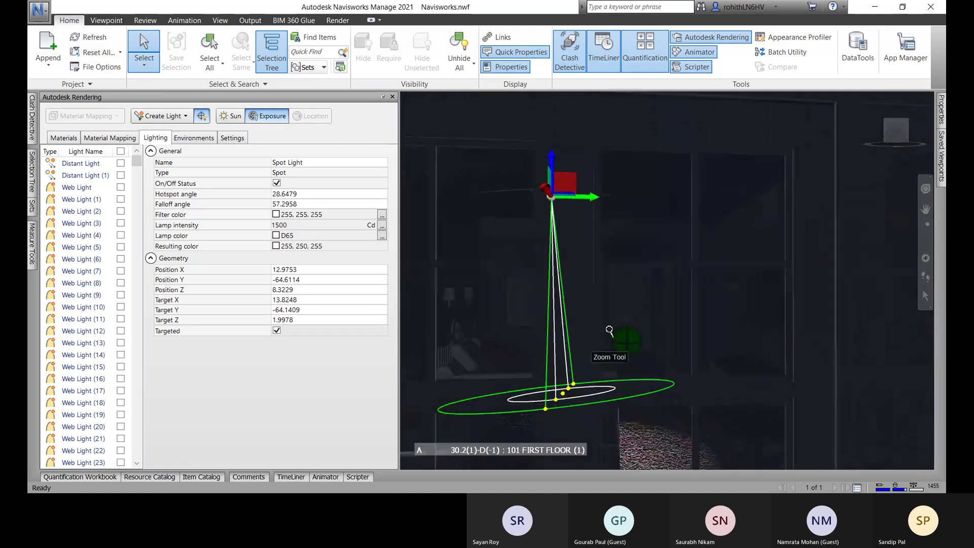
pyautogui.scroll(5, 609, 331)
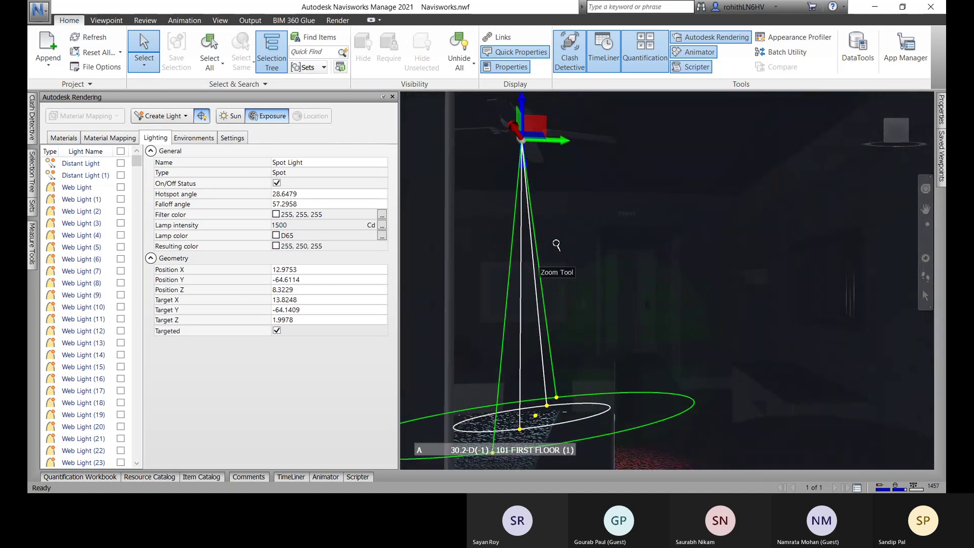
pyautogui.scroll(2, 544, 355)
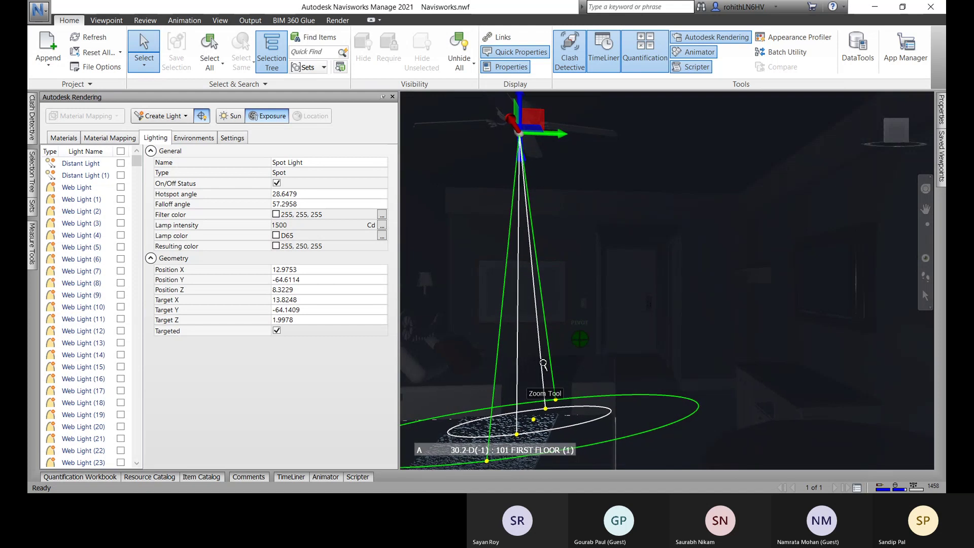
pyautogui.scroll(5, 544, 363)
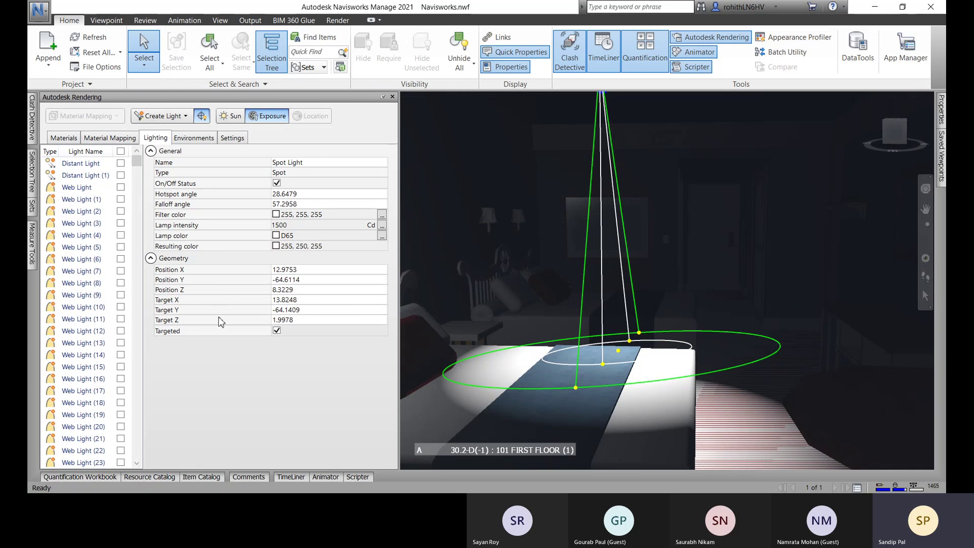
# Set the spot light's lamp intensity to 150 candela
pyautogui.click(320, 164)
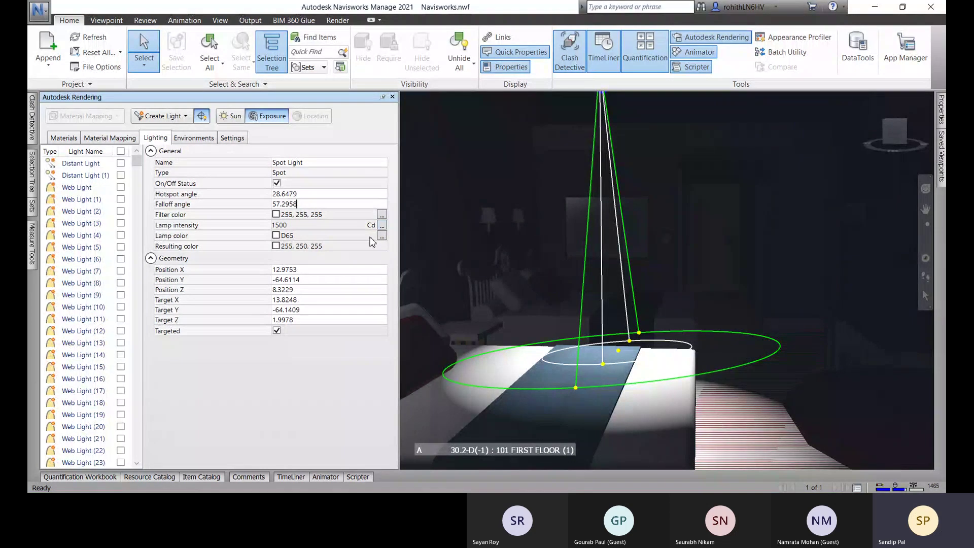
pyautogui.click(382, 227)
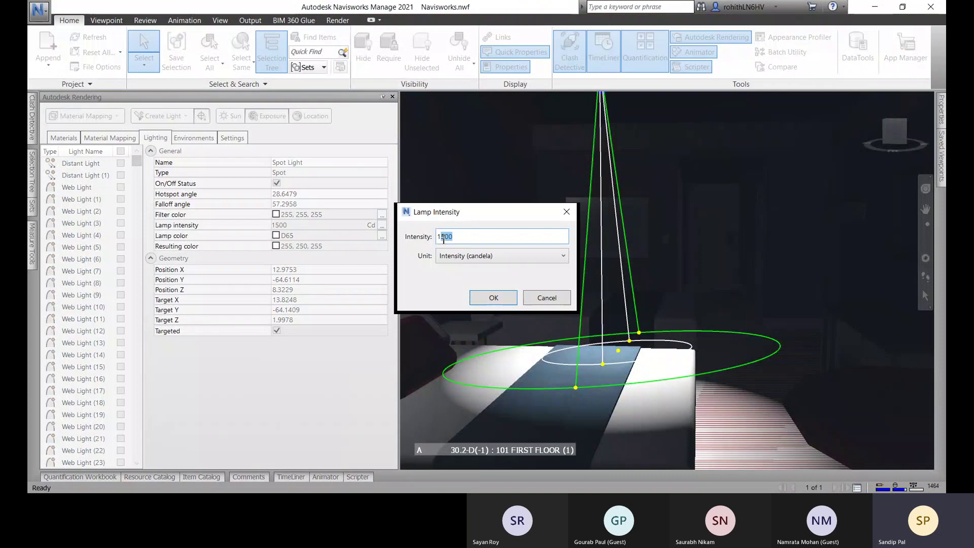
pyautogui.press('BackSpace')
pyautogui.click(491, 299)
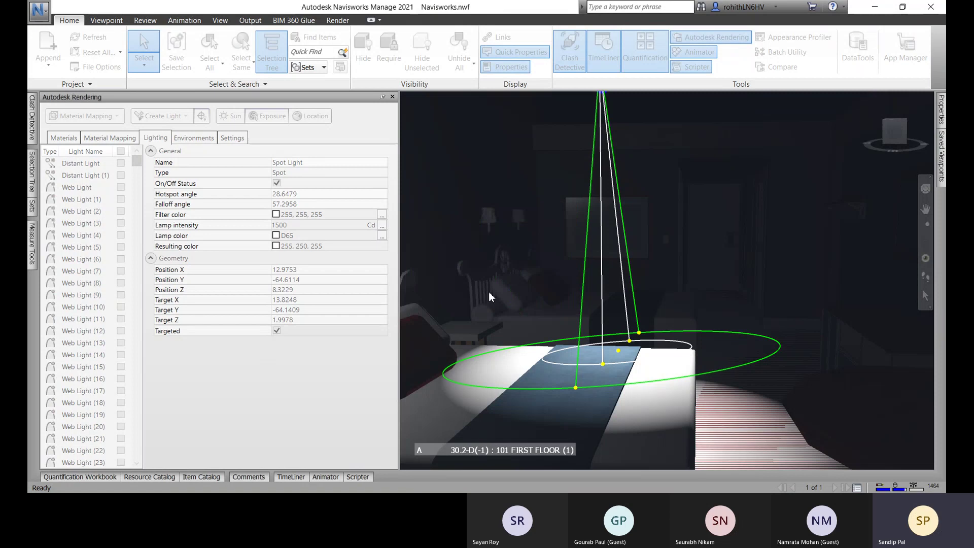
# Set the spot light's falloff angle to 160
pyautogui.click(306, 195)
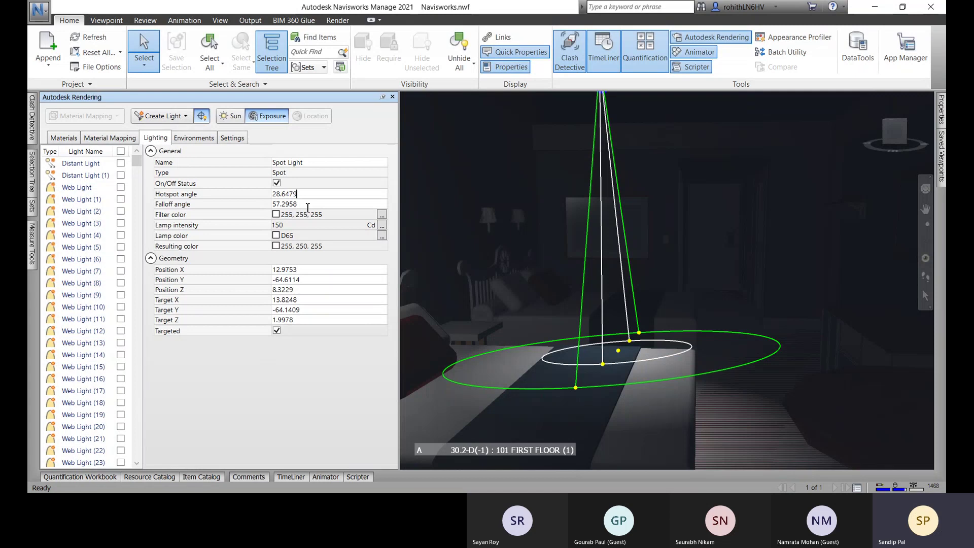
pyautogui.moveTo(304, 204); pyautogui.dragTo(257, 212)
pyautogui.write('1000')
pyautogui.click(295, 194)
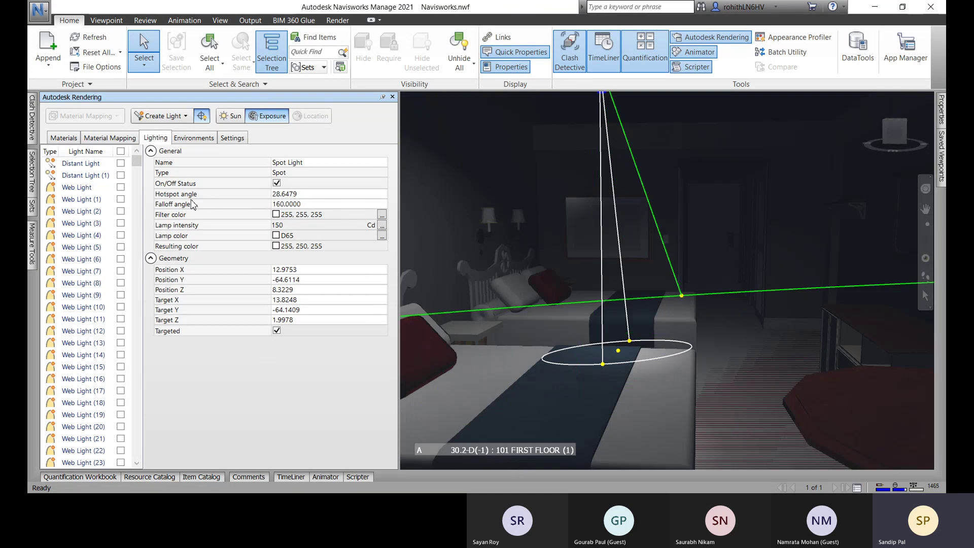
# Set the spot light's hotspot angle to 159
pyautogui.moveTo(302, 196); pyautogui.dragTo(273, 198)
pyautogui.write('9.0')
pyautogui.write('00')
pyautogui.press('Return')
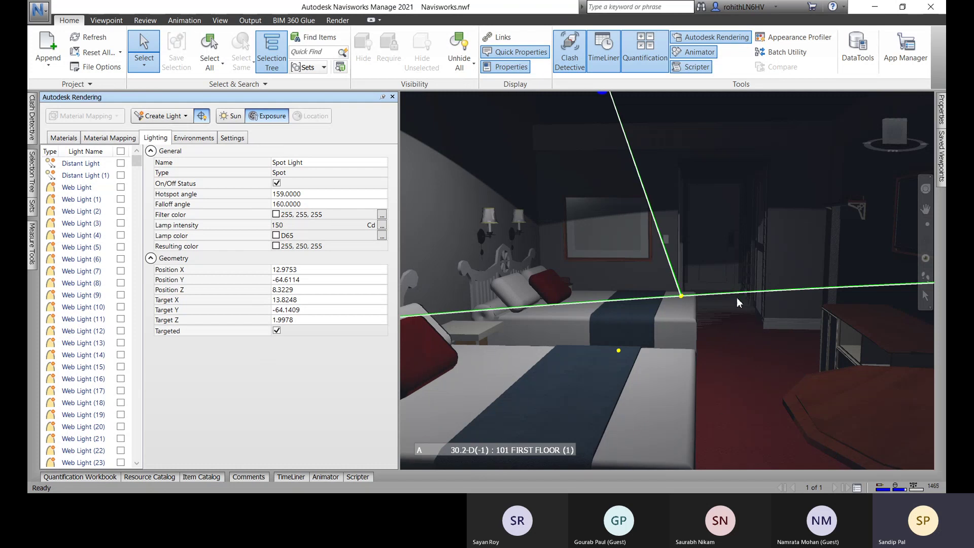
# Find the spot light at the end of the light list, review its properties, and clear the selection
pyautogui.click(802, 337)
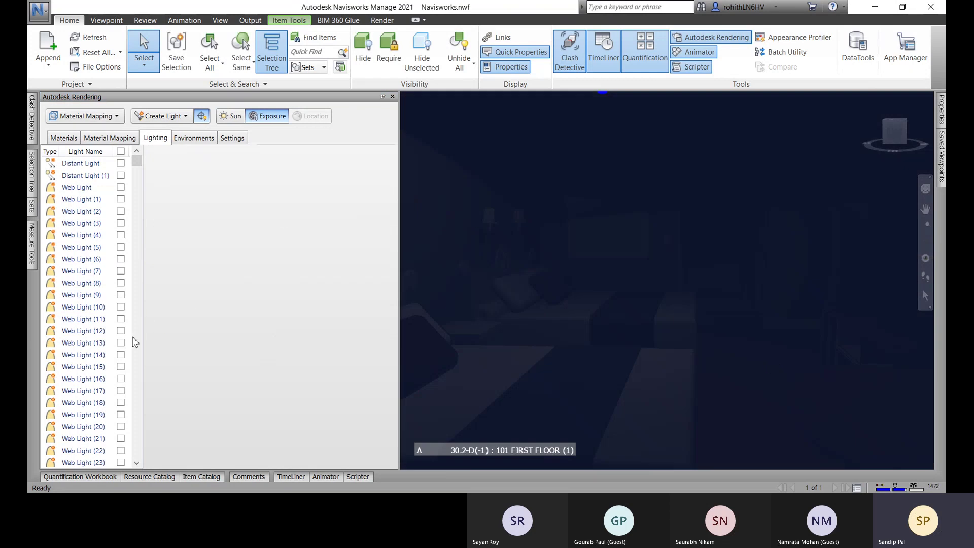
pyautogui.scroll(-5, 134, 341)
pyautogui.moveTo(138, 168); pyautogui.dragTo(139, 183)
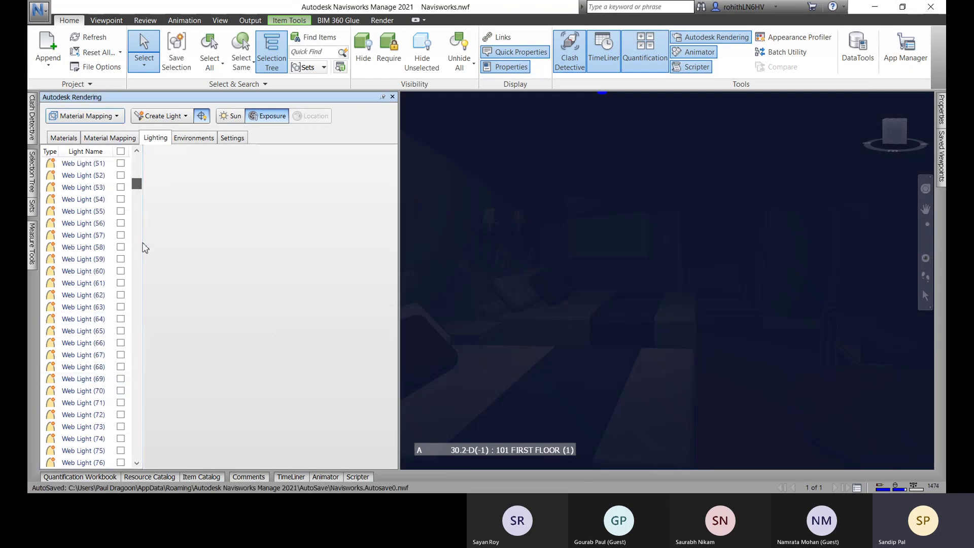
pyautogui.moveTo(146, 248); pyautogui.dragTo(136, 452)
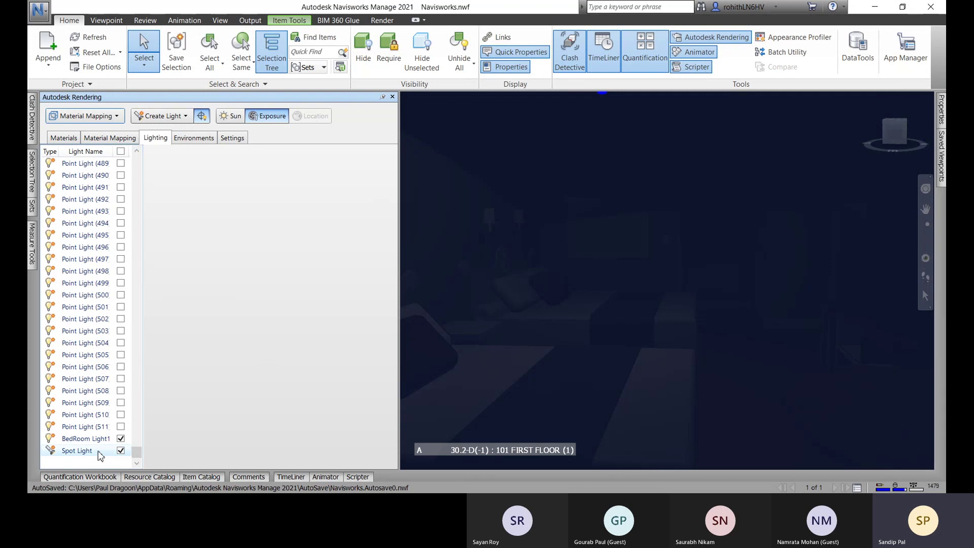
pyautogui.click(77, 451)
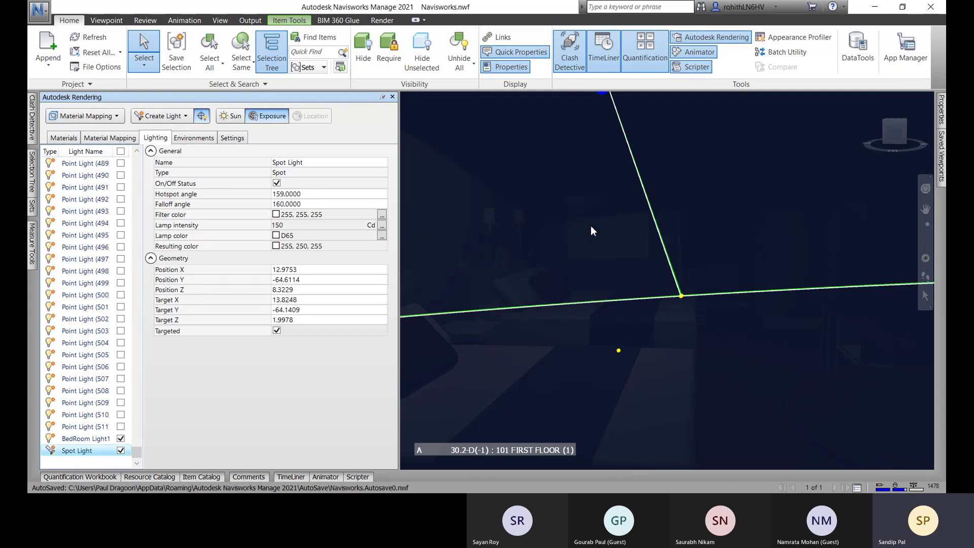
pyautogui.click(668, 304)
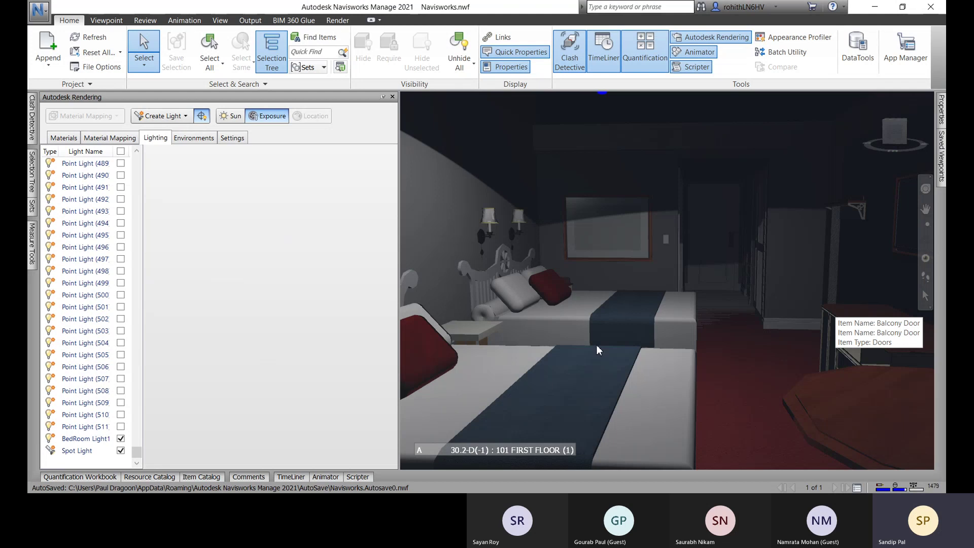
pyautogui.click(172, 115)
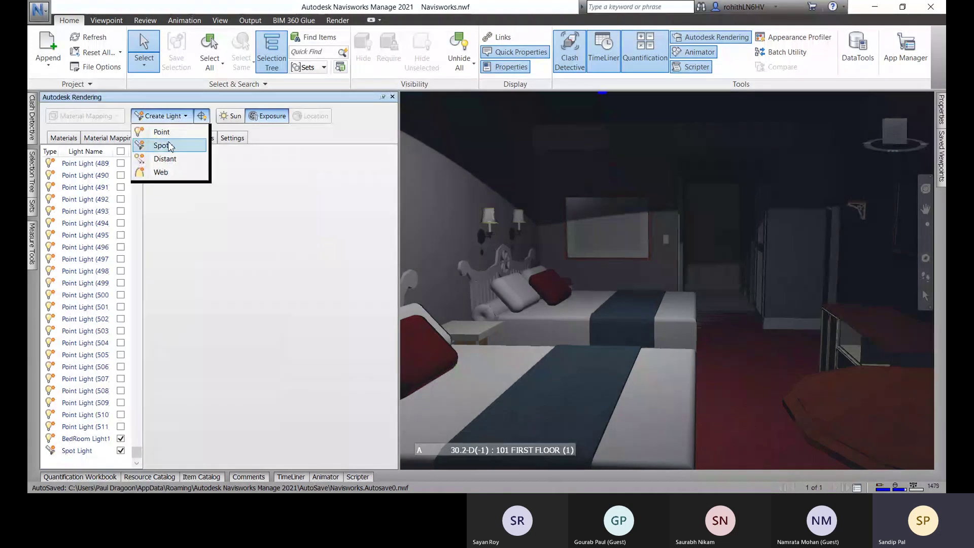
pyautogui.click(162, 173)
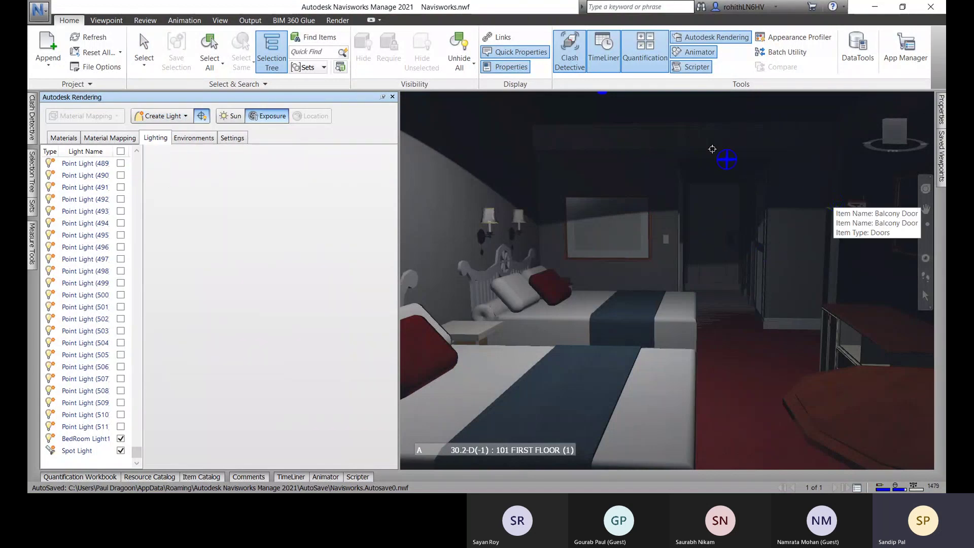
pyautogui.click(694, 209)
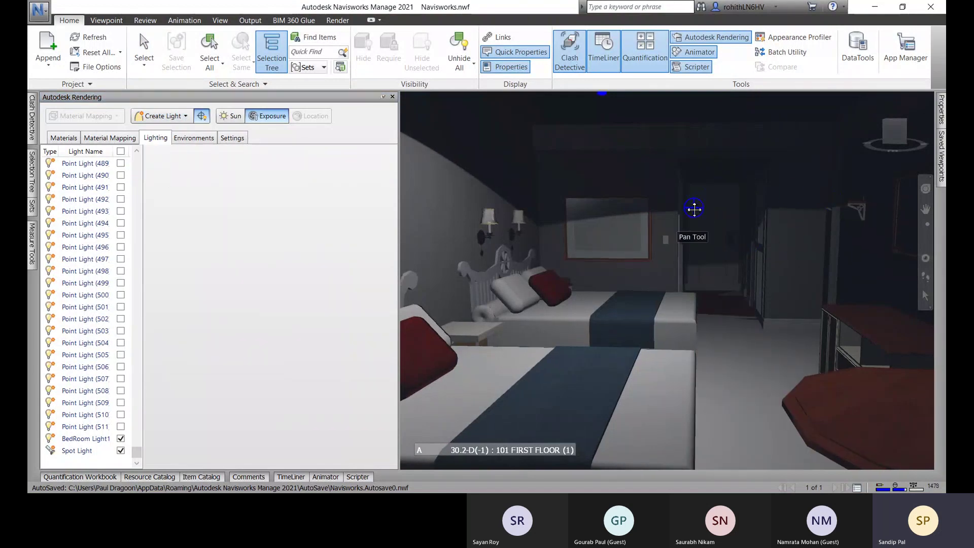
pyautogui.click(926, 295)
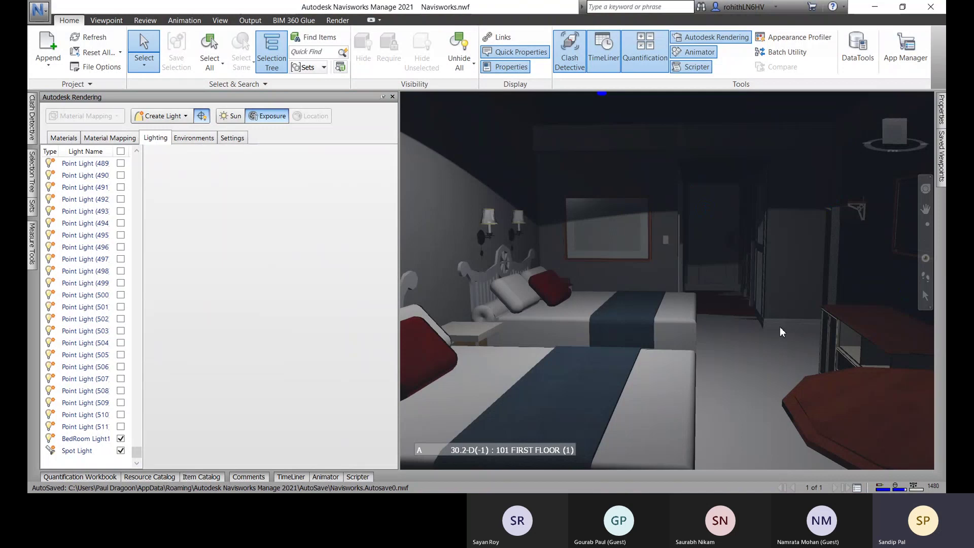
# Delete the spot light below the ceiling fan
pyautogui.click(925, 277)
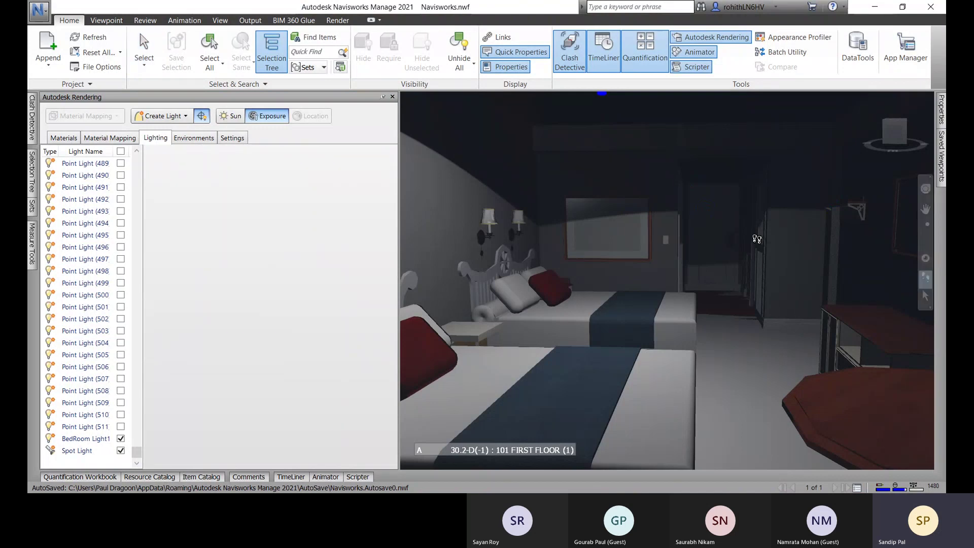
pyautogui.scroll(3, 757, 230)
pyautogui.scroll(1, 755, 230)
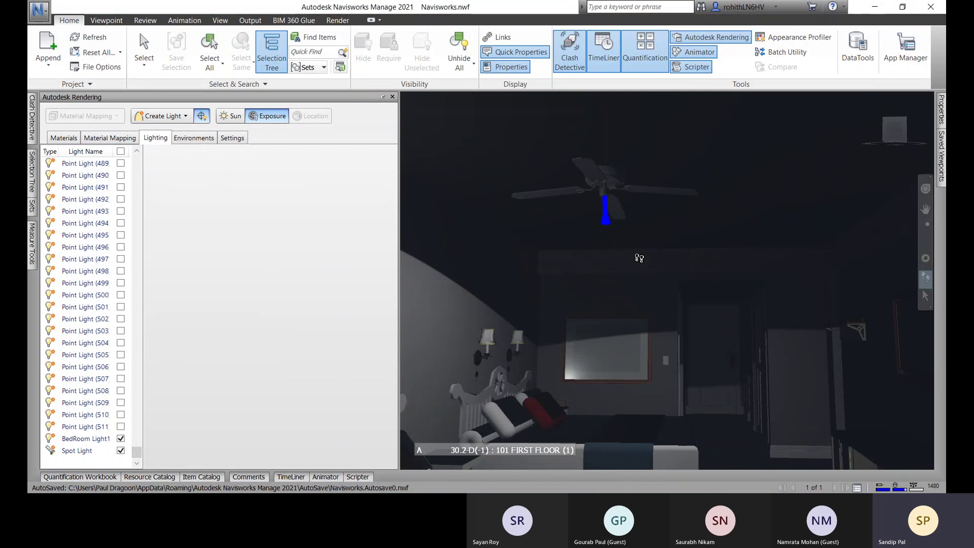
pyautogui.rightClick(625, 244)
pyautogui.click(606, 271)
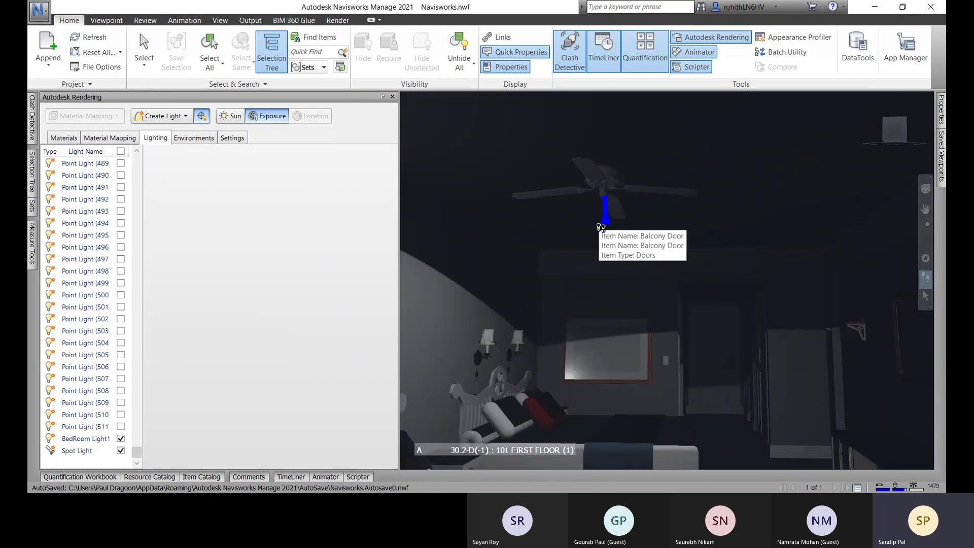
pyautogui.click(926, 297)
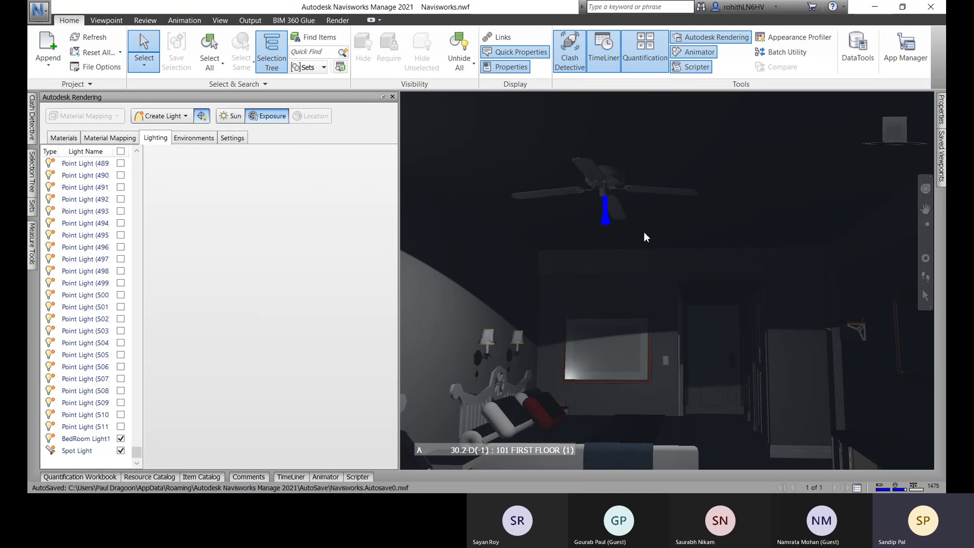
pyautogui.click(612, 225)
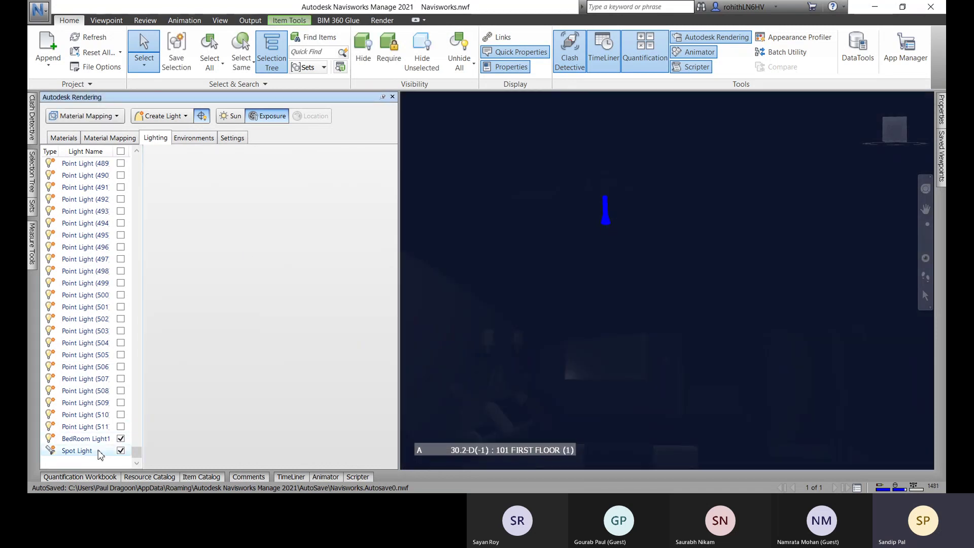
pyautogui.click(76, 451)
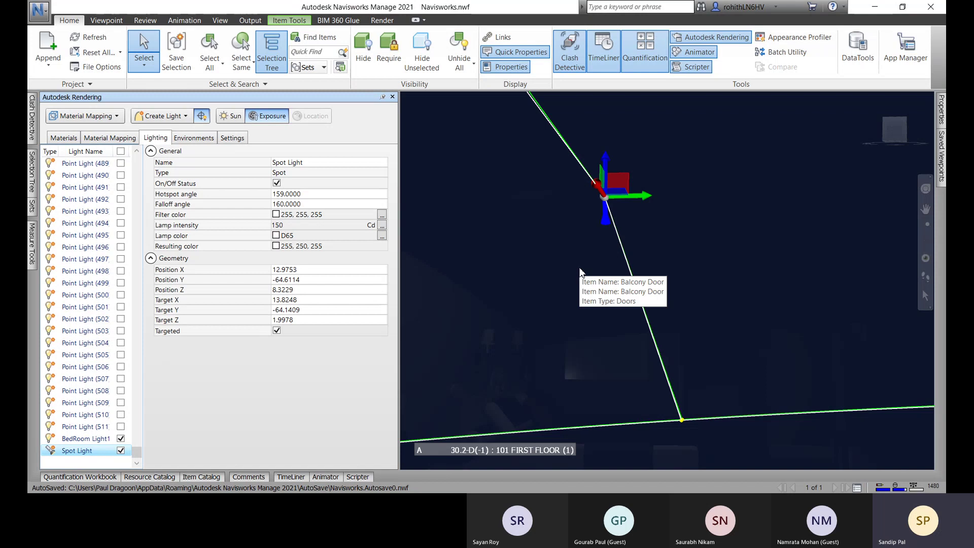
pyautogui.press('Delete')
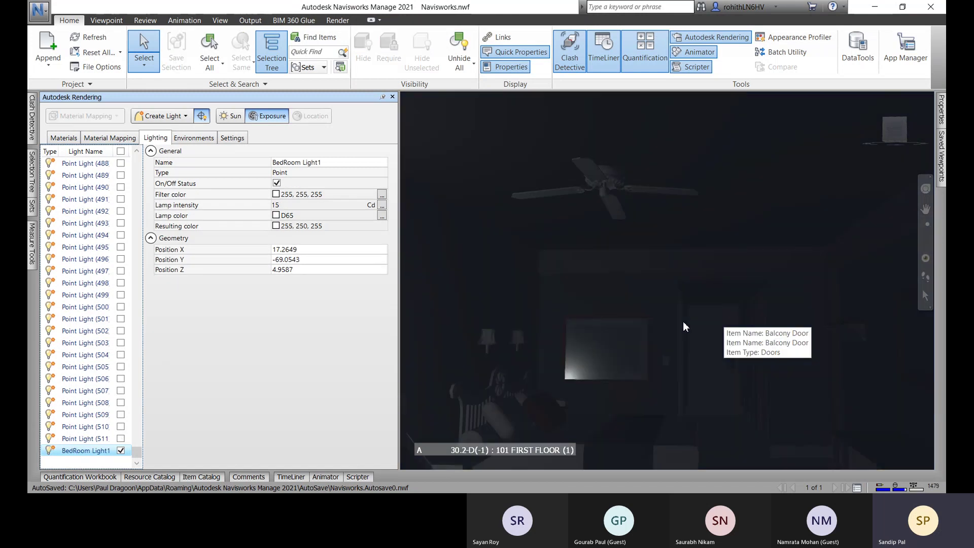
# Create a distant light at the center of the ceiling fan, aimed down toward the bedroom floor
pyautogui.click(169, 116)
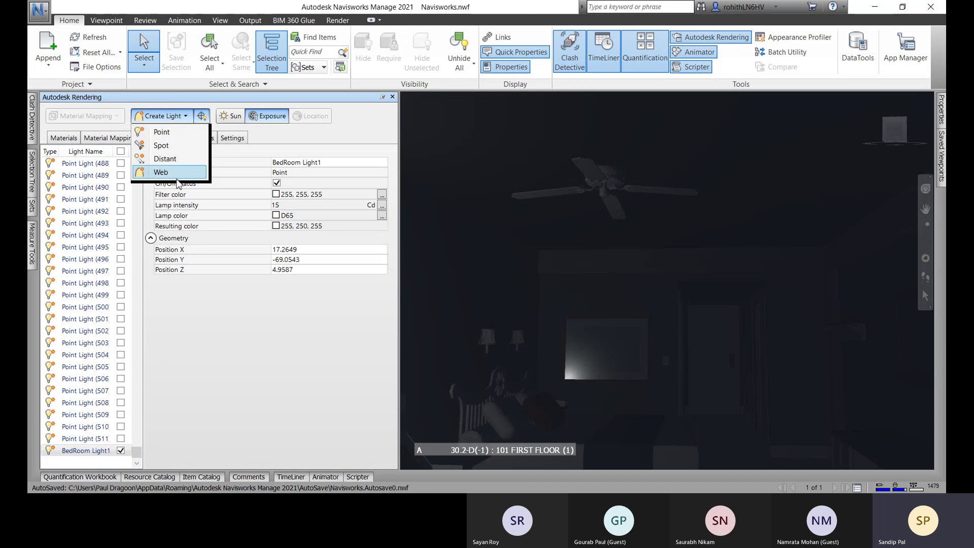
pyautogui.click(170, 159)
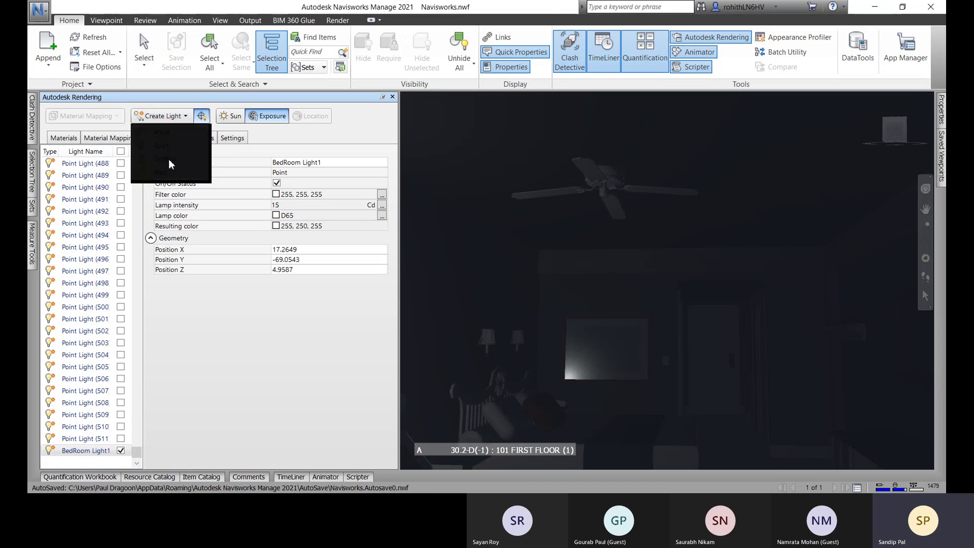
pyautogui.click(604, 195)
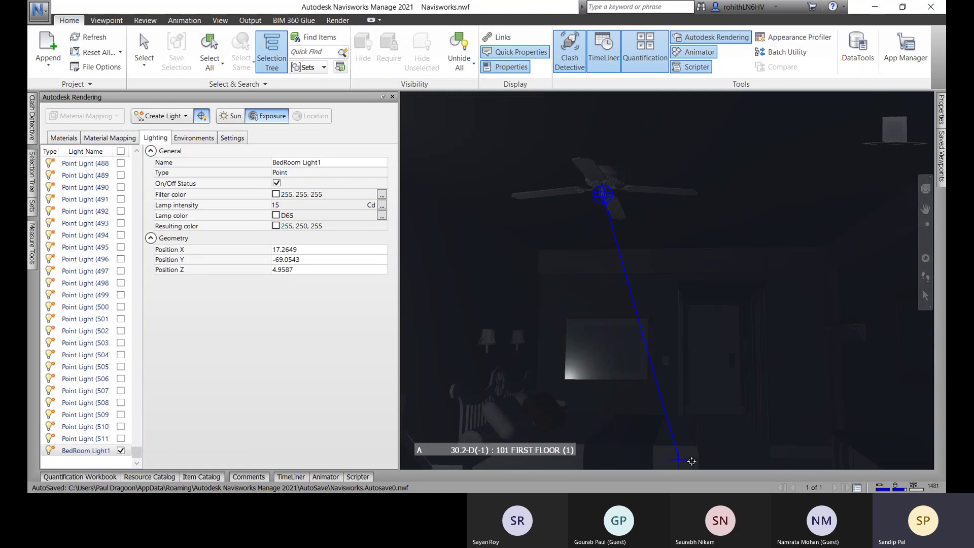
pyautogui.click(741, 464)
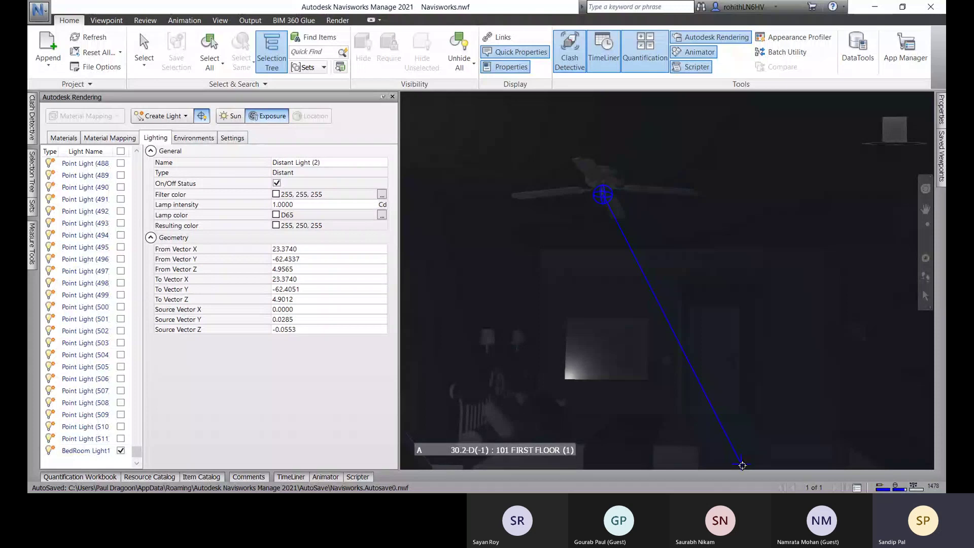
pyautogui.press('Escape')
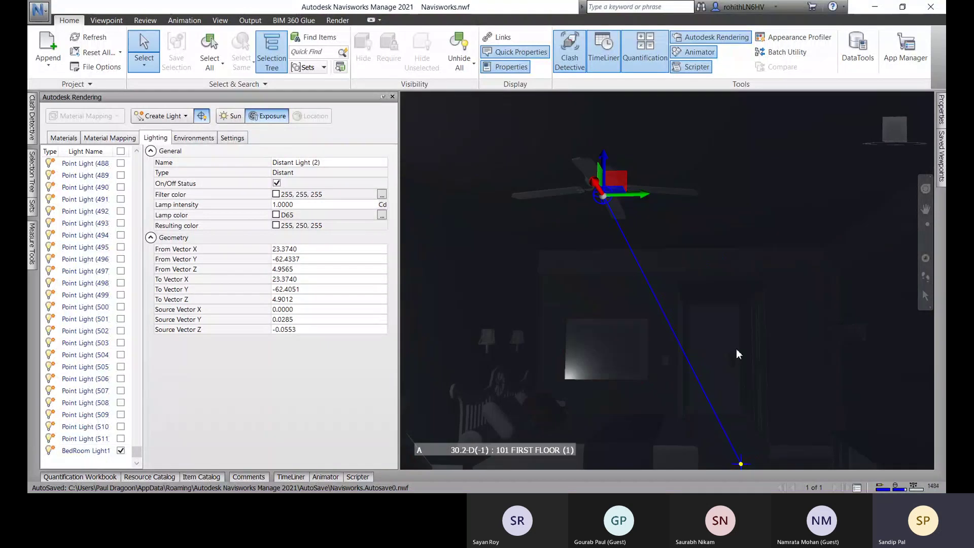
# Set the distant light's lamp intensity to 100 candela, trying 10 candela first
pyautogui.moveTo(733, 349)
pyautogui.mouseDown(button='middle')
pyautogui.moveTo(734, 338)
pyautogui.moveTo(733, 351)
pyautogui.mouseUp(button='middle')
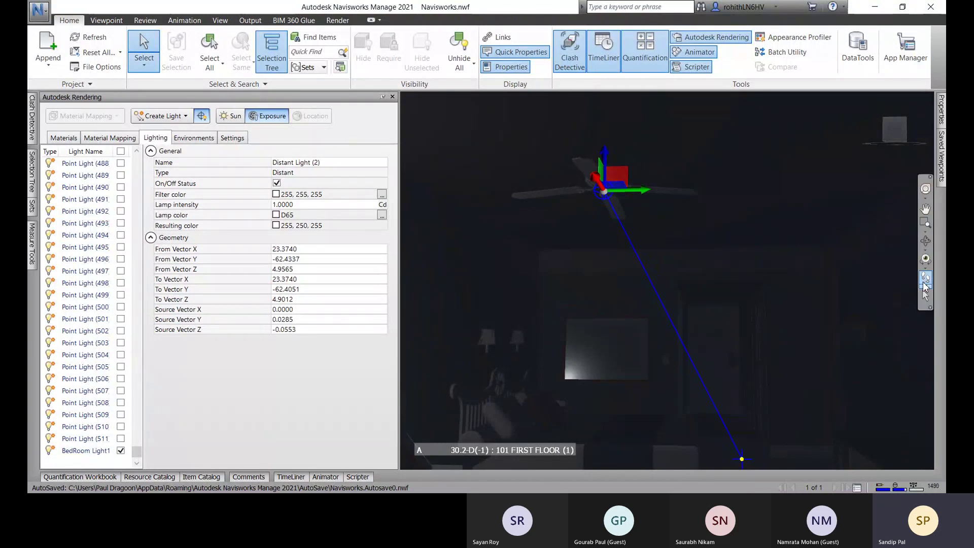
pyautogui.click(926, 277)
pyautogui.moveTo(741, 319)
pyautogui.mouseDown()
pyautogui.moveTo(729, 335)
pyautogui.moveTo(747, 333)
pyautogui.mouseUp()
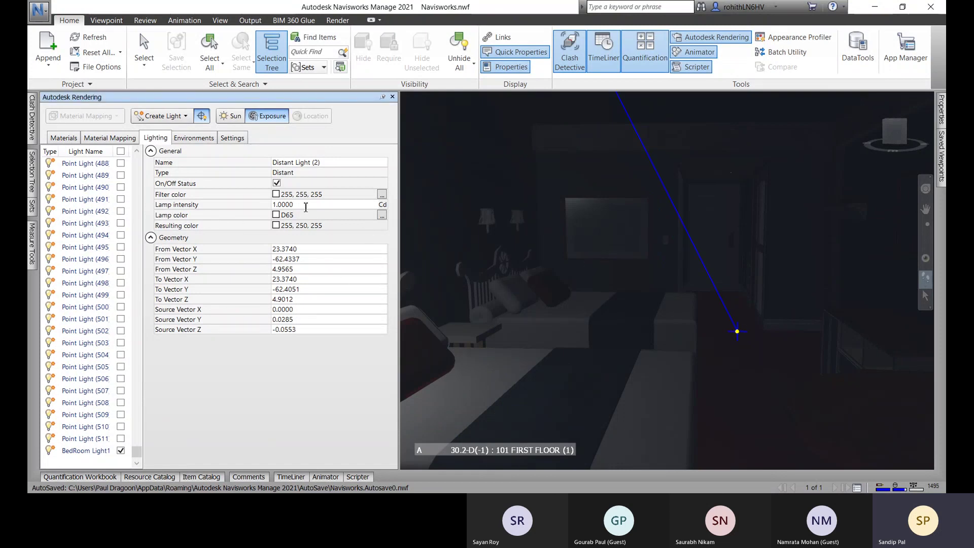
pyautogui.doubleClick(283, 204)
pyautogui.write('10')
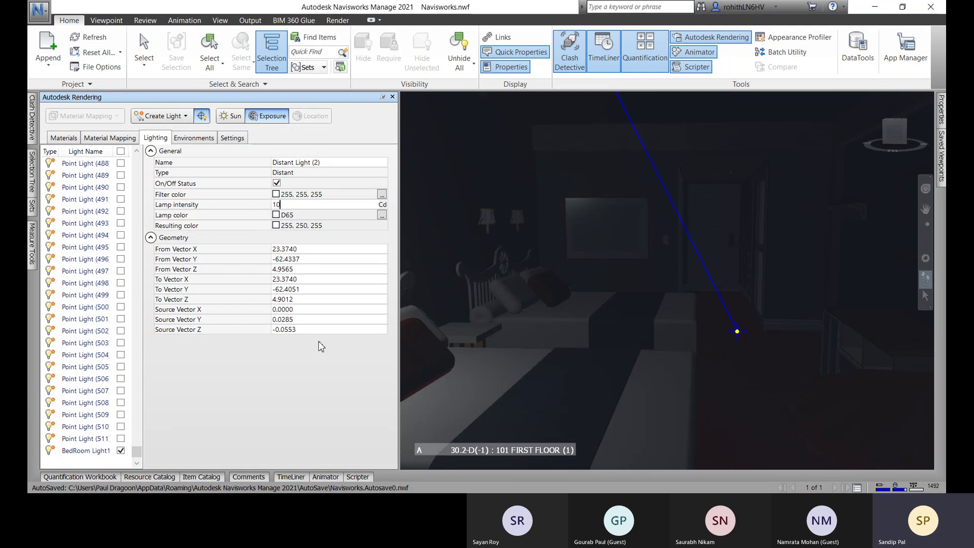
pyautogui.press('Return')
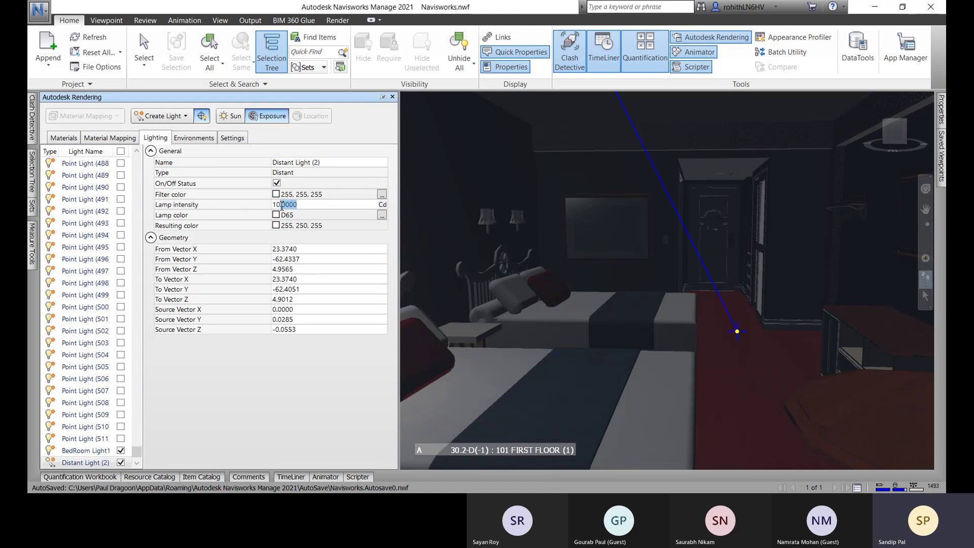
pyautogui.write('0')
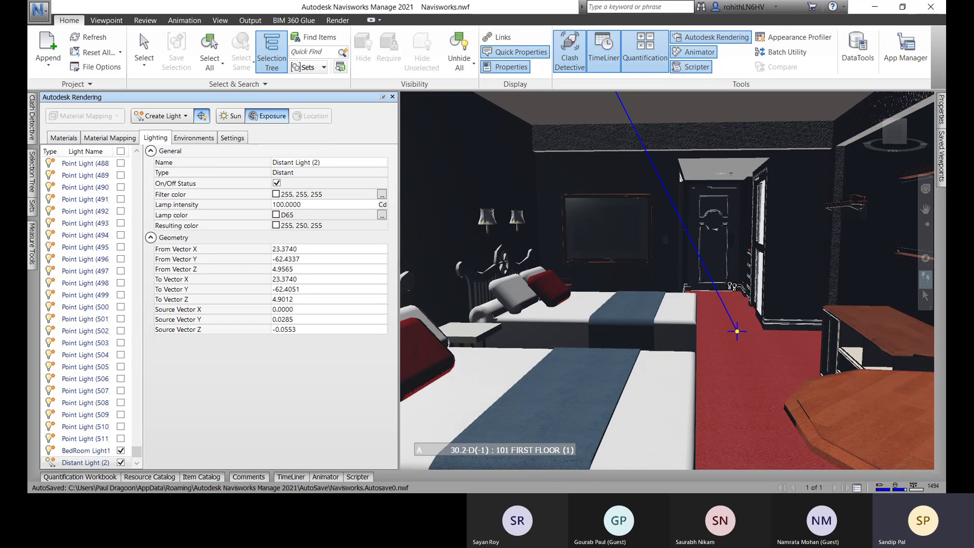
# Check the distant light's effect around the ceiling and beds, and delete the distant light
pyautogui.scroll(2, 732, 286)
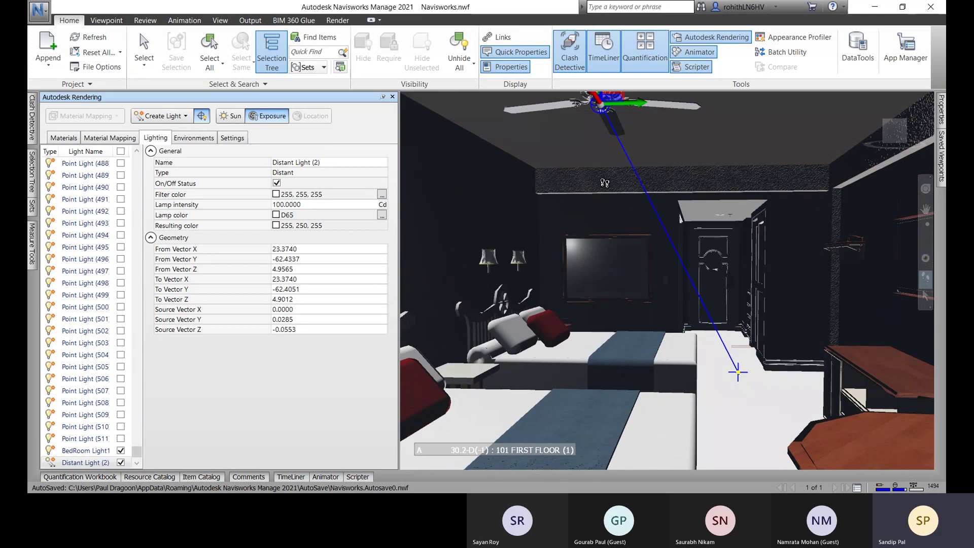
pyautogui.scroll(2, 639, 188)
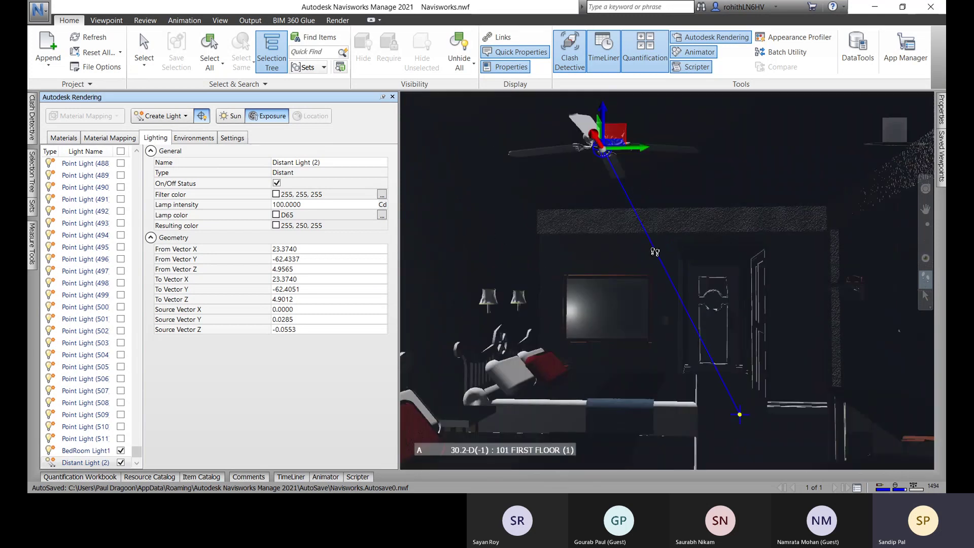
pyautogui.scroll(-2, 712, 322)
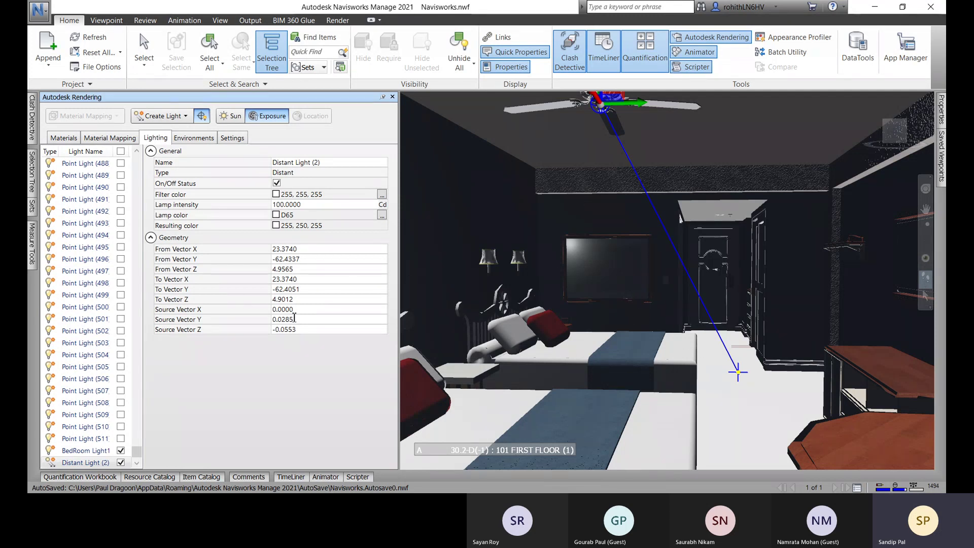
pyautogui.click(179, 117)
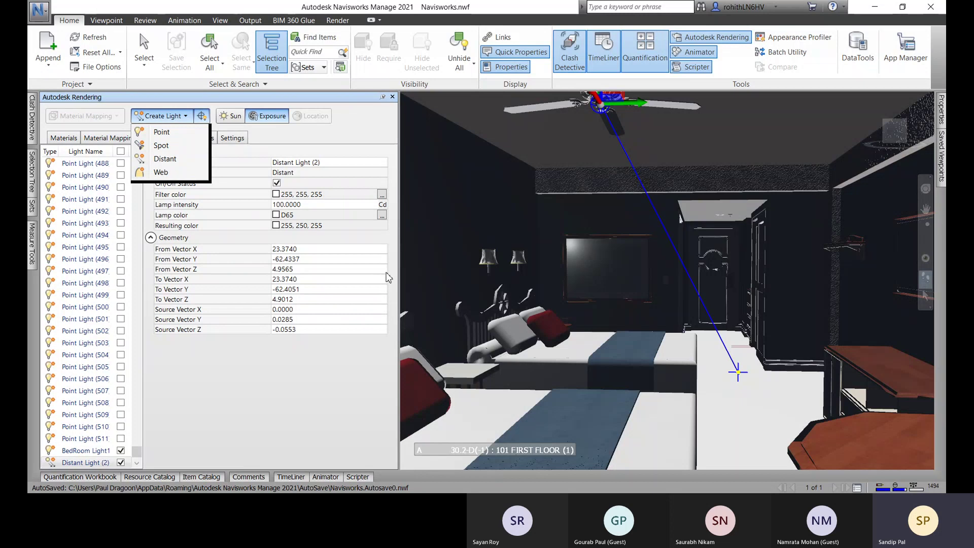
pyautogui.click(460, 328)
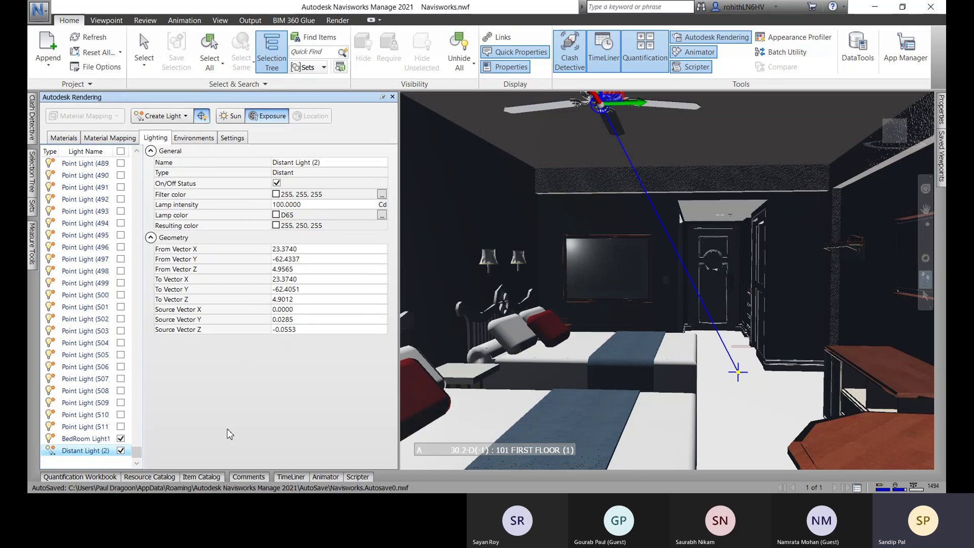
pyautogui.press('Delete')
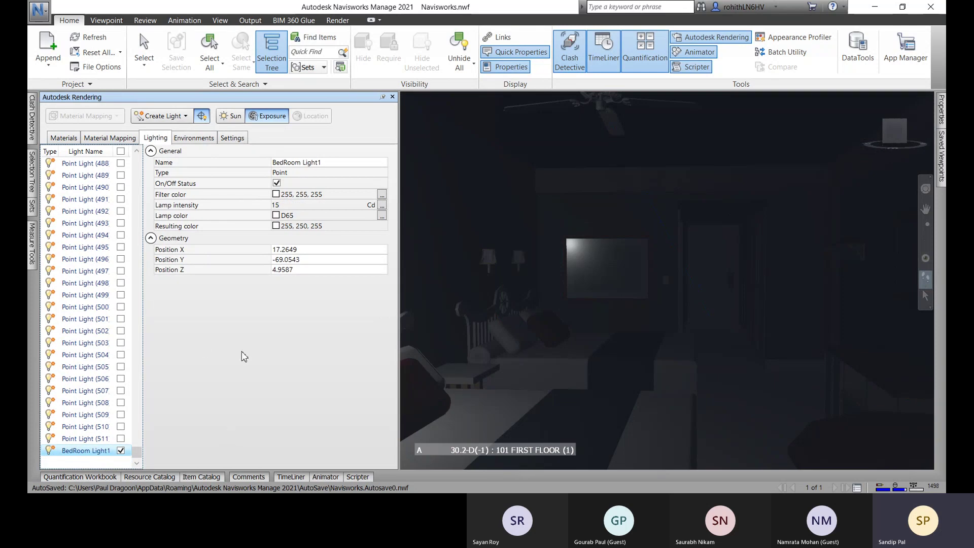
# Create a web light just below the ceiling fan, aimed down at the beds
pyautogui.click(162, 116)
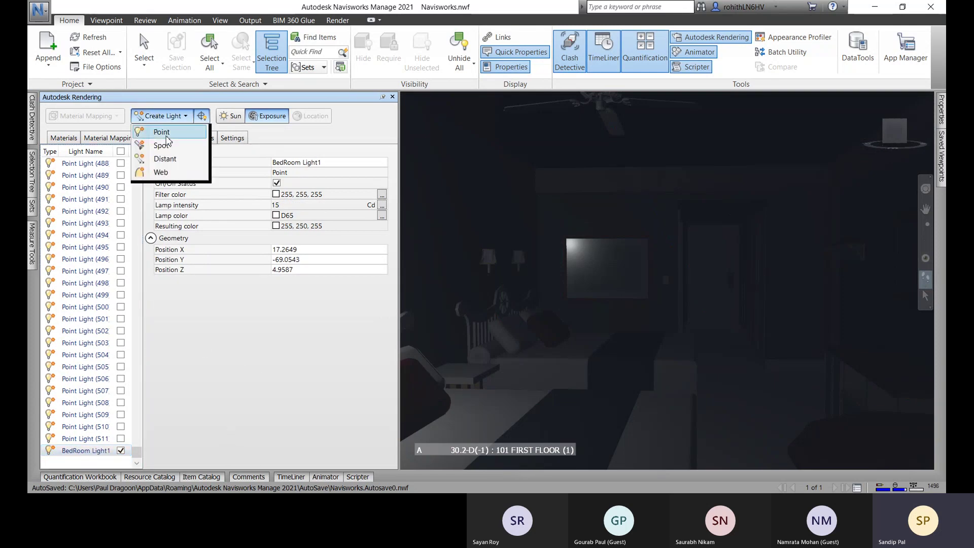
pyautogui.click(154, 173)
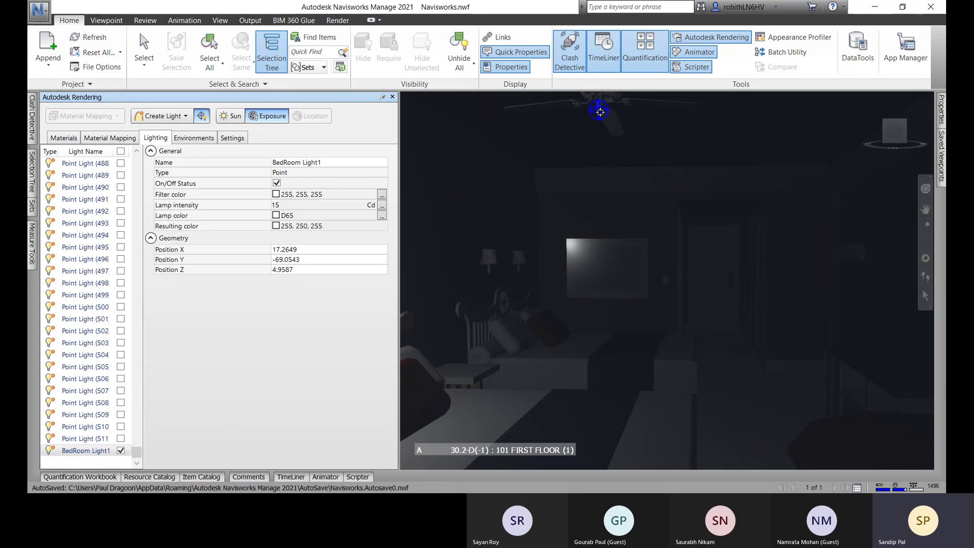
pyautogui.press('Escape')
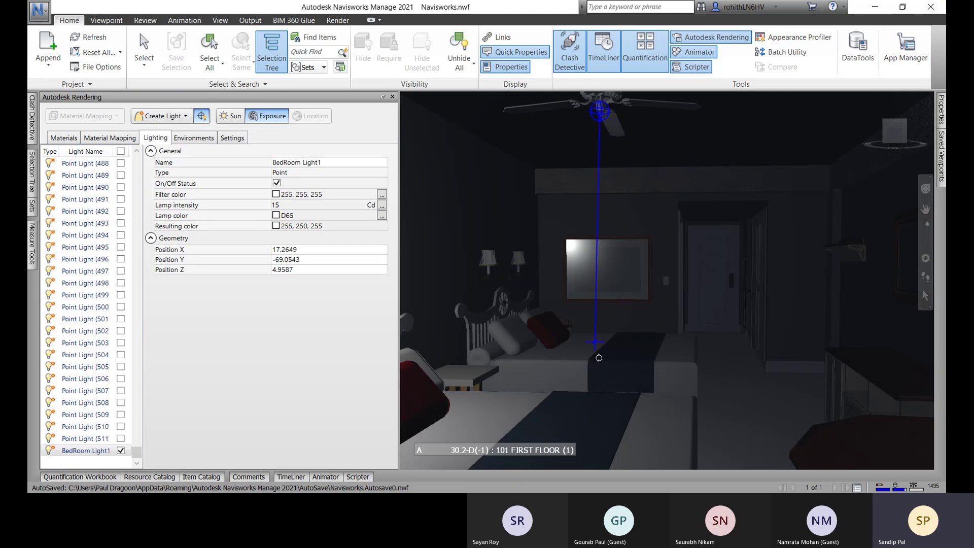
pyautogui.click(625, 390)
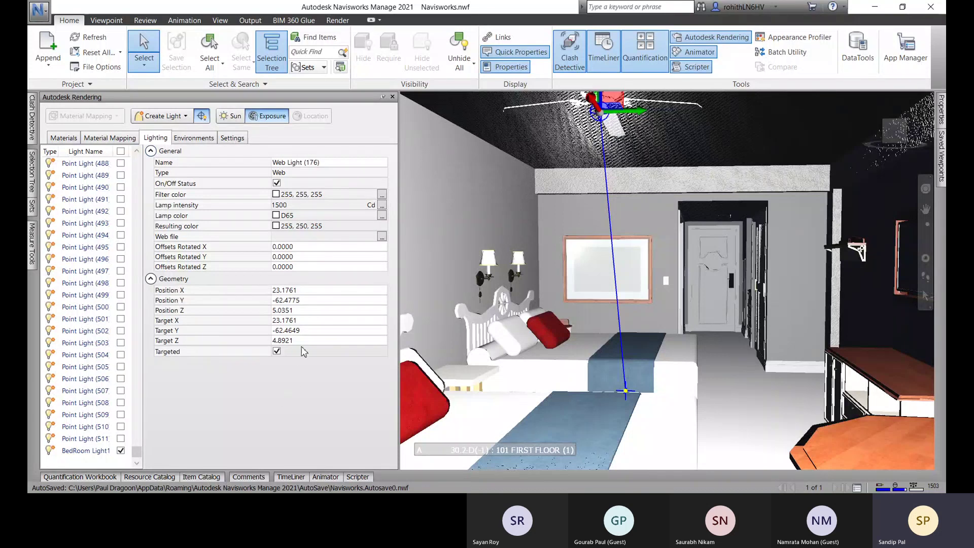
# Turn off targeting for the web light and adjust its position below the ceiling fan
pyautogui.click(277, 351)
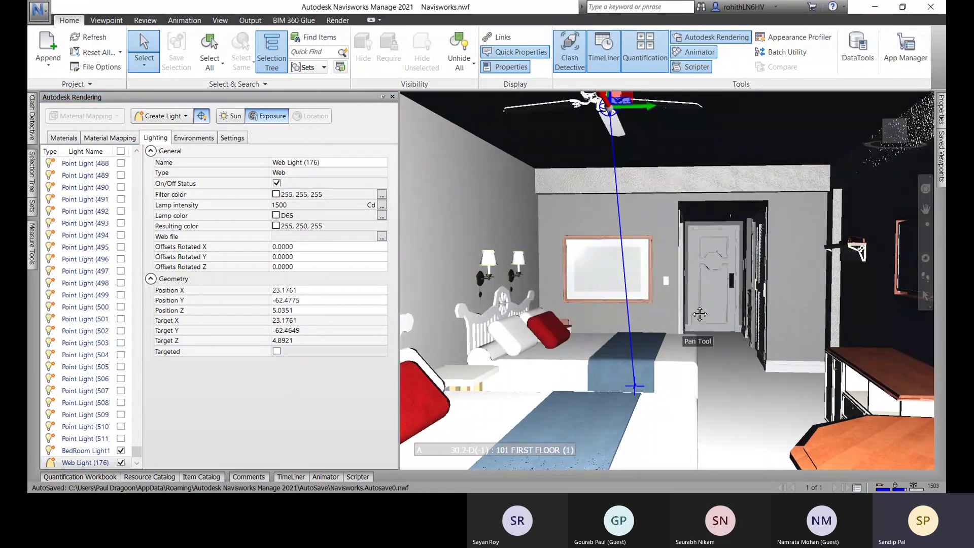
pyautogui.moveTo(691, 320); pyautogui.dragTo(690, 373)
pyautogui.moveTo(662, 275); pyautogui.dragTo(665, 212)
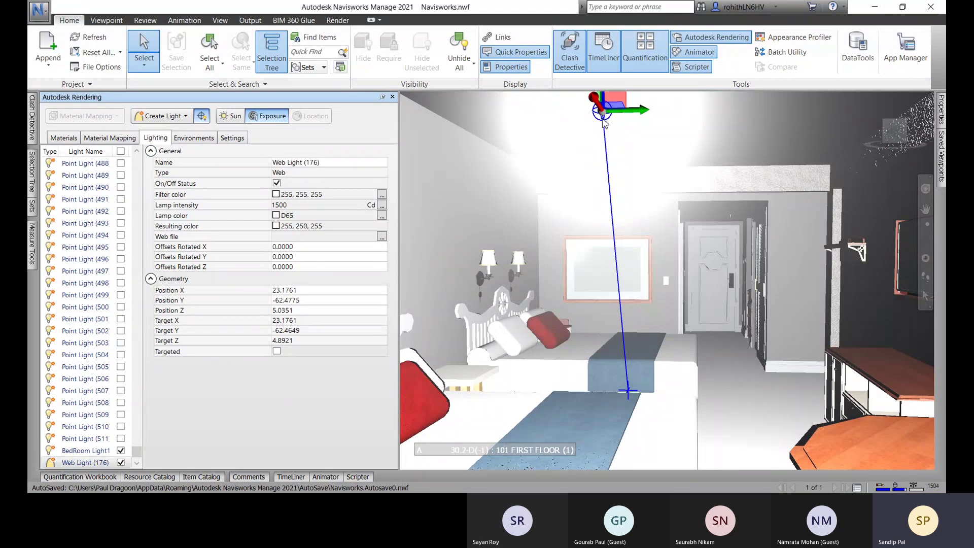
# Set the web light's lamp intensity to 150 candela
pyautogui.click(381, 209)
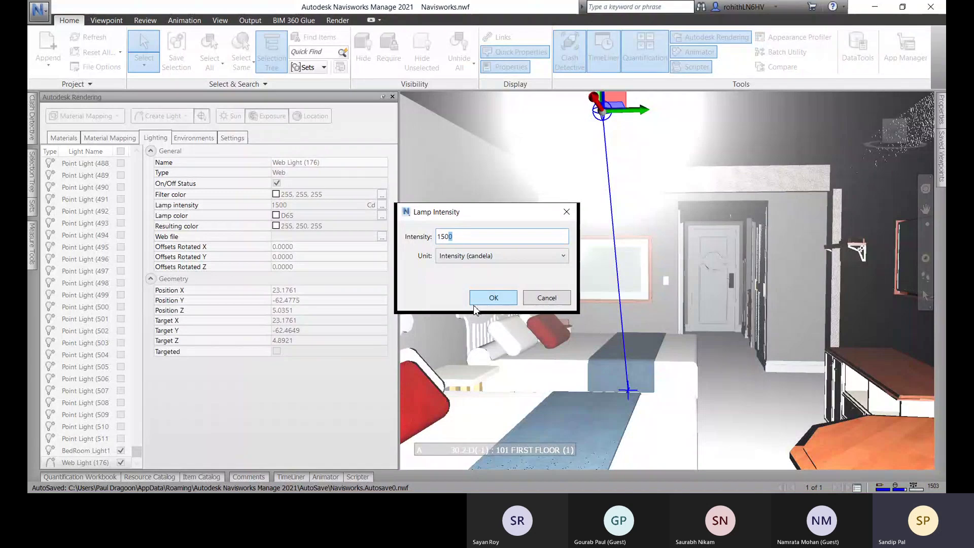
pyautogui.press('BackSpace')
pyautogui.click(475, 302)
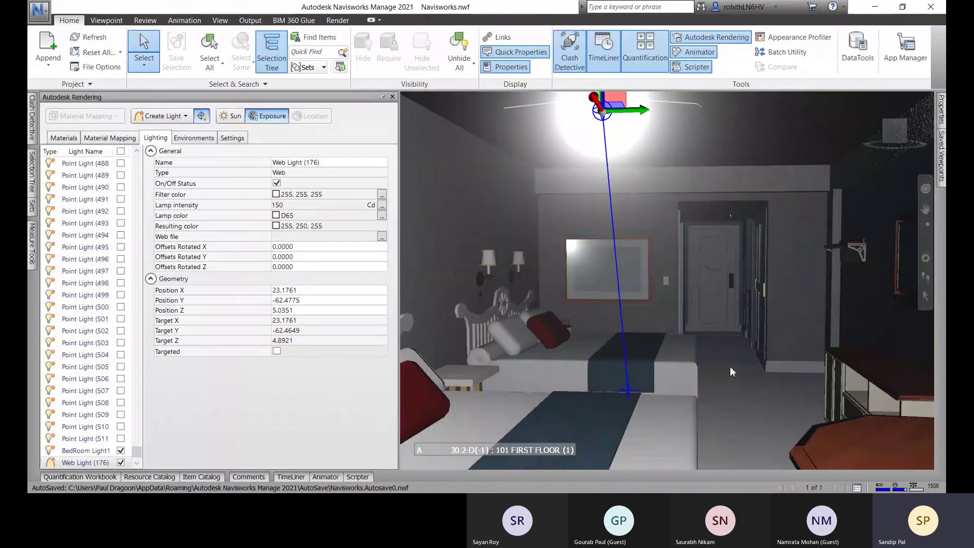
# Examine the web light's effect on the ceiling, walls and beds from several viewpoints around the bedroom
pyautogui.click(926, 277)
pyautogui.moveTo(727, 384)
pyautogui.mouseDown()
pyautogui.moveTo(715, 397)
pyautogui.moveTo(729, 386)
pyautogui.mouseUp()
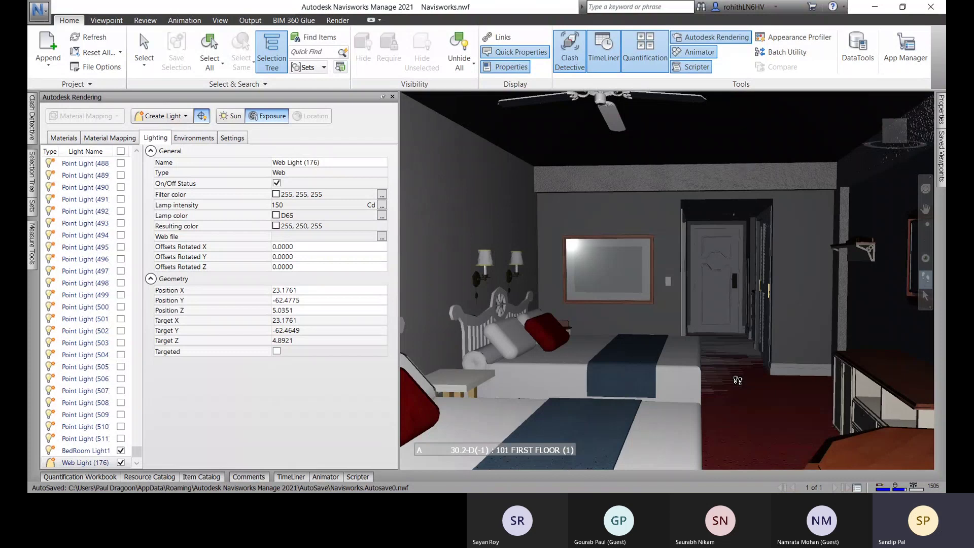
pyautogui.moveTo(737, 380)
pyautogui.mouseDown()
pyautogui.moveTo(733, 411)
pyautogui.moveTo(746, 348)
pyautogui.moveTo(737, 368)
pyautogui.mouseUp()
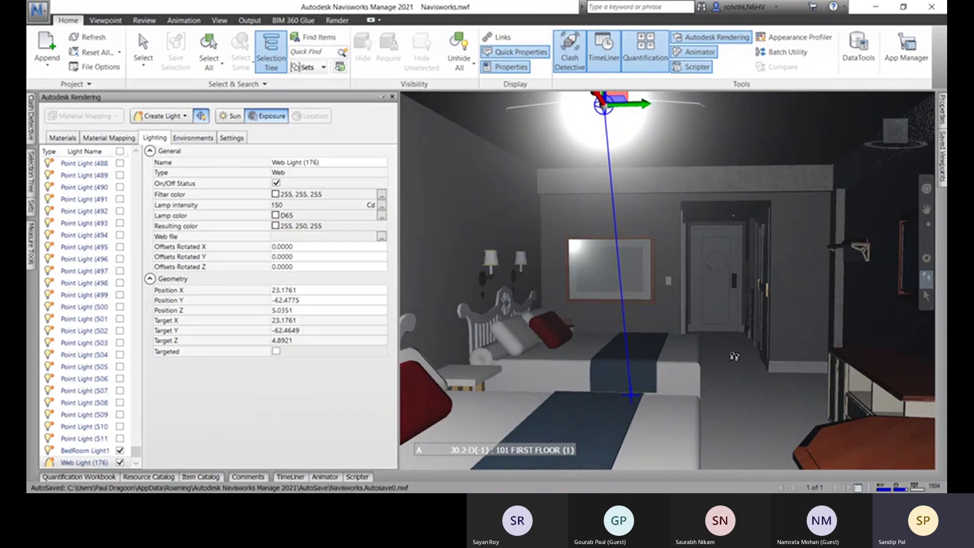
pyautogui.rightClick(716, 286)
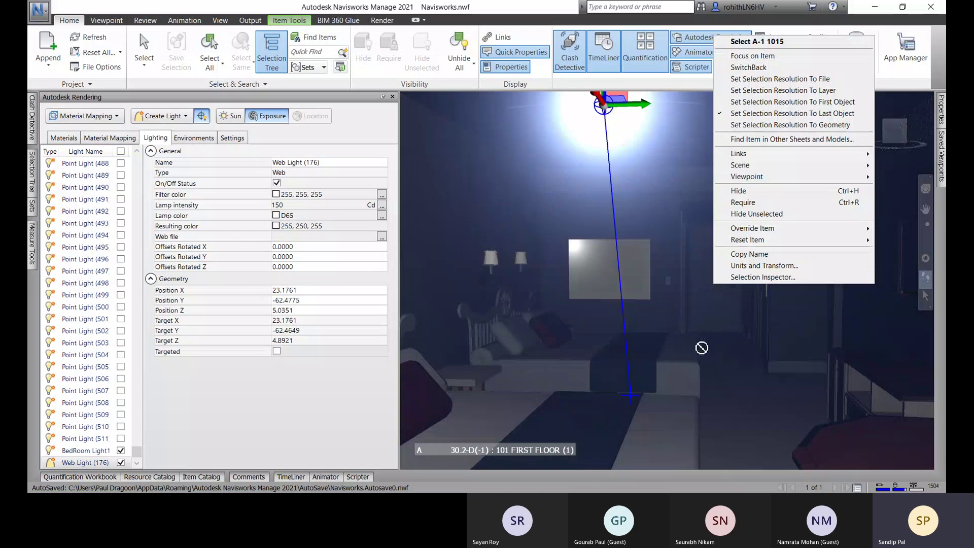
pyautogui.press('Escape')
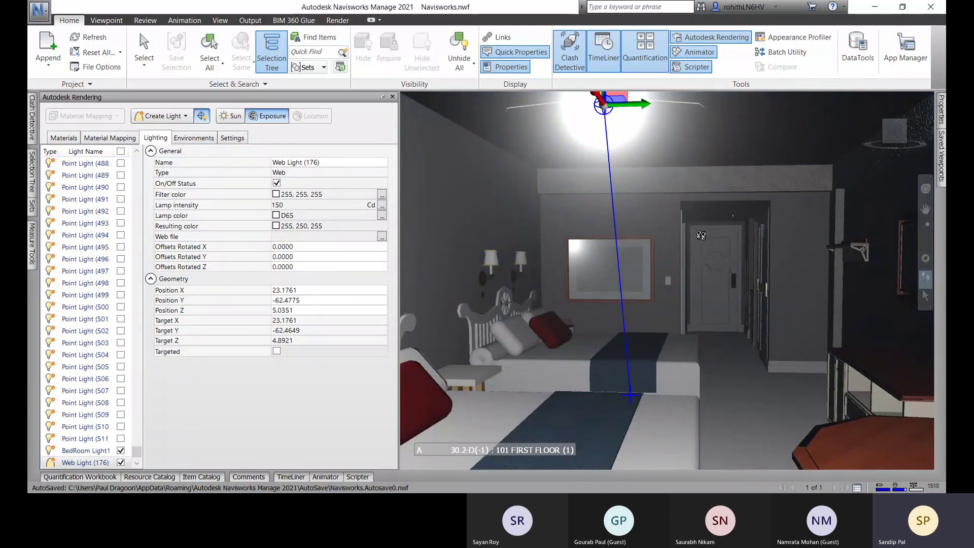
pyautogui.click(926, 296)
pyautogui.scroll(-3, 741, 347)
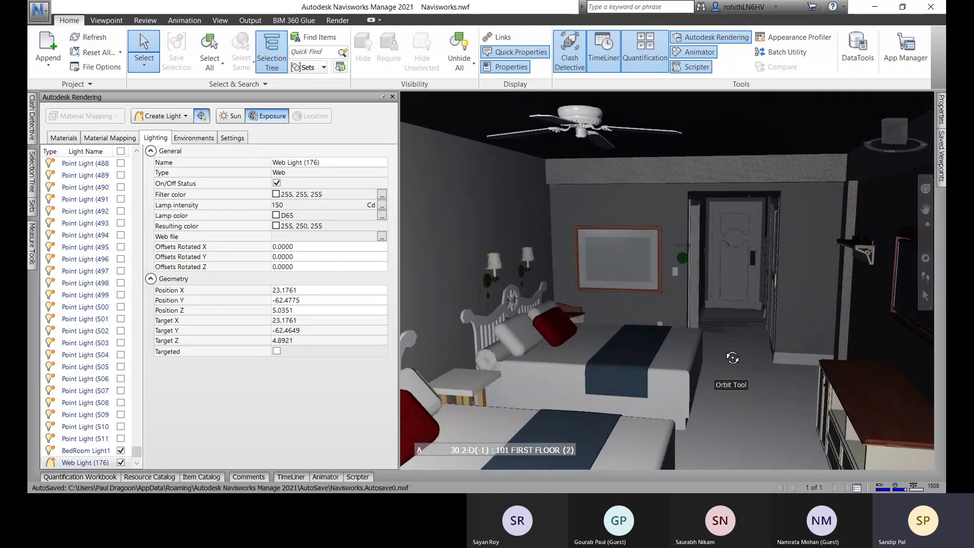
pyautogui.keyDown('shift'); pyautogui.moveTo(627, 320); pyautogui.dragTo(588, 327, button='middle'); pyautogui.keyUp('shift')
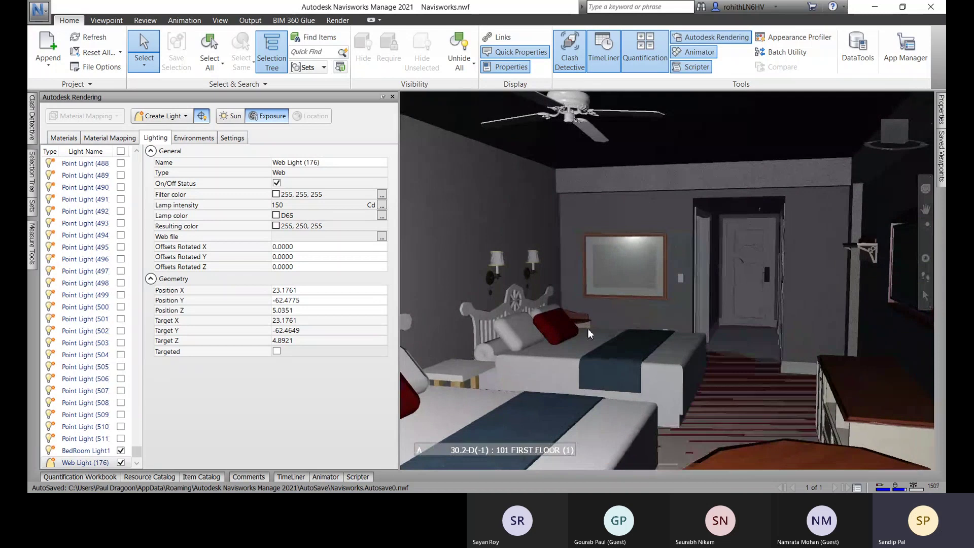
pyautogui.keyDown('shift'); pyautogui.moveTo(626, 284); pyautogui.dragTo(598, 281, button='middle'); pyautogui.keyUp('shift')
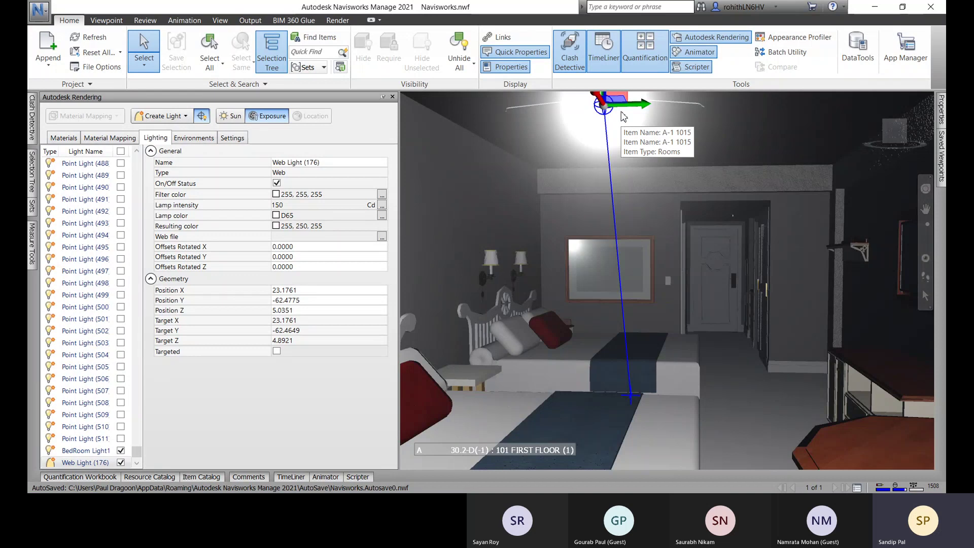
# Delete the web light from the scene's light list
pyautogui.click(103, 465)
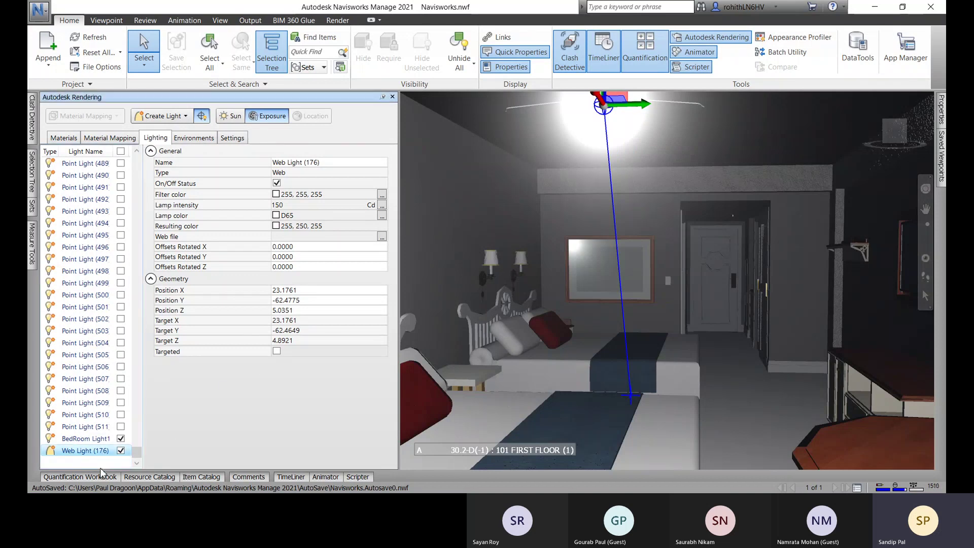
pyautogui.press('Delete')
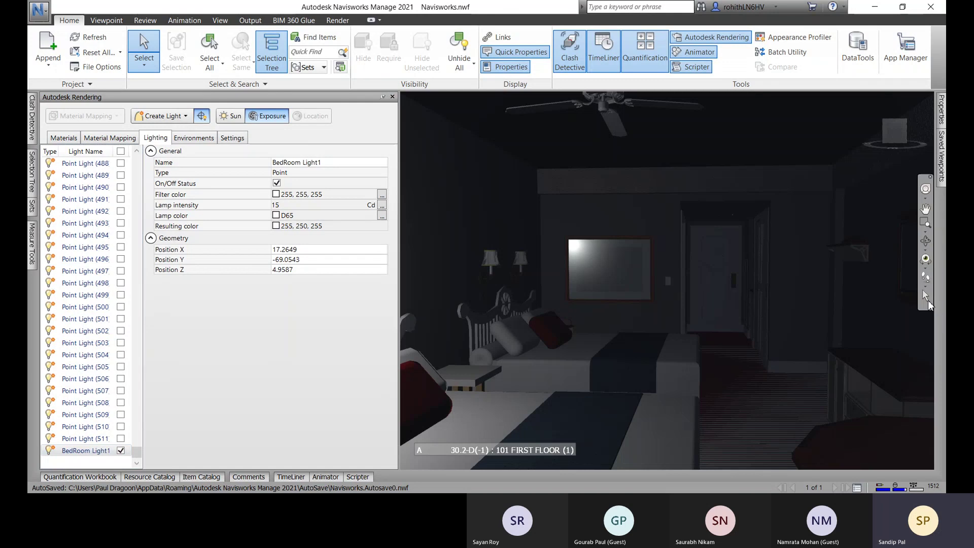
# Start a new web light and place its source at the hub on the underside of the ceiling fan
pyautogui.scroll(2, 599, 101)
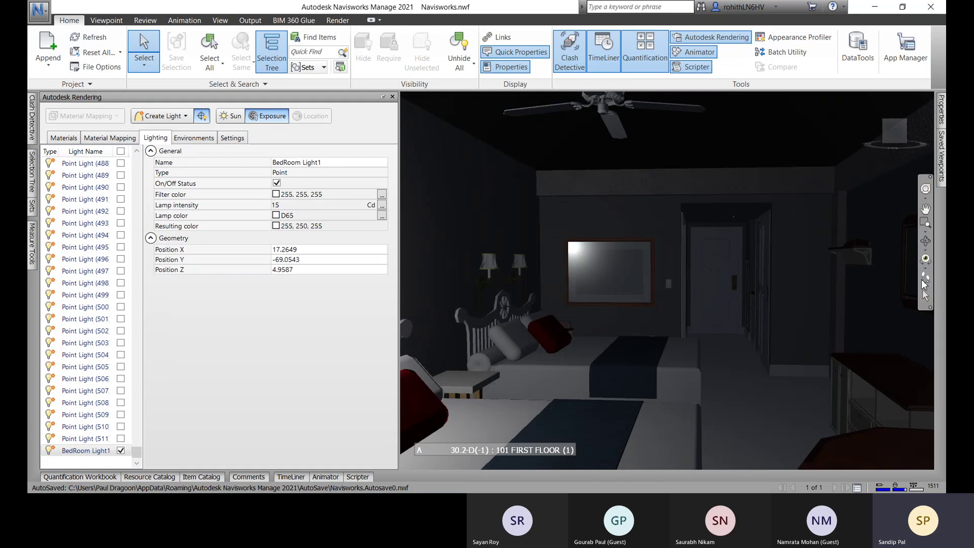
pyautogui.click(928, 279)
pyautogui.moveTo(638, 312); pyautogui.dragTo(600, 239)
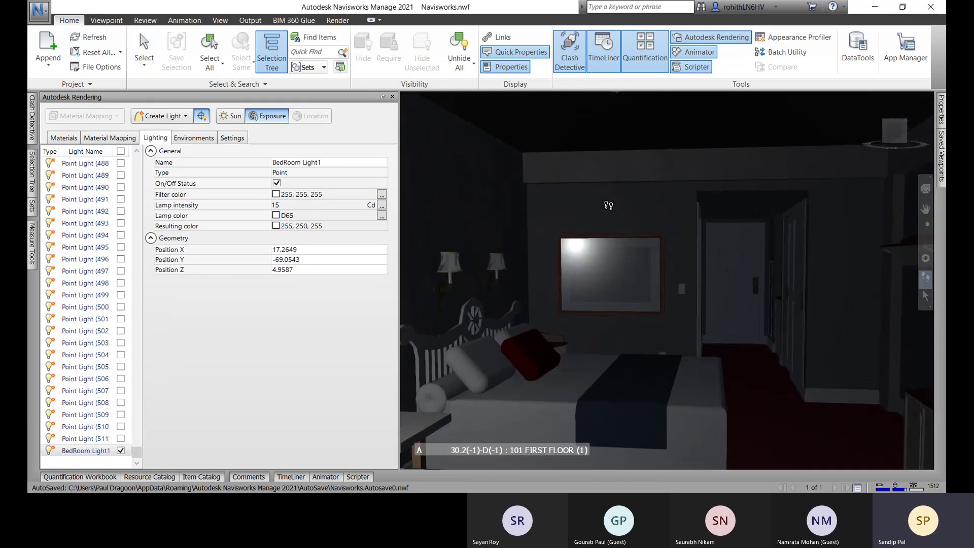
pyautogui.scroll(5, 608, 205)
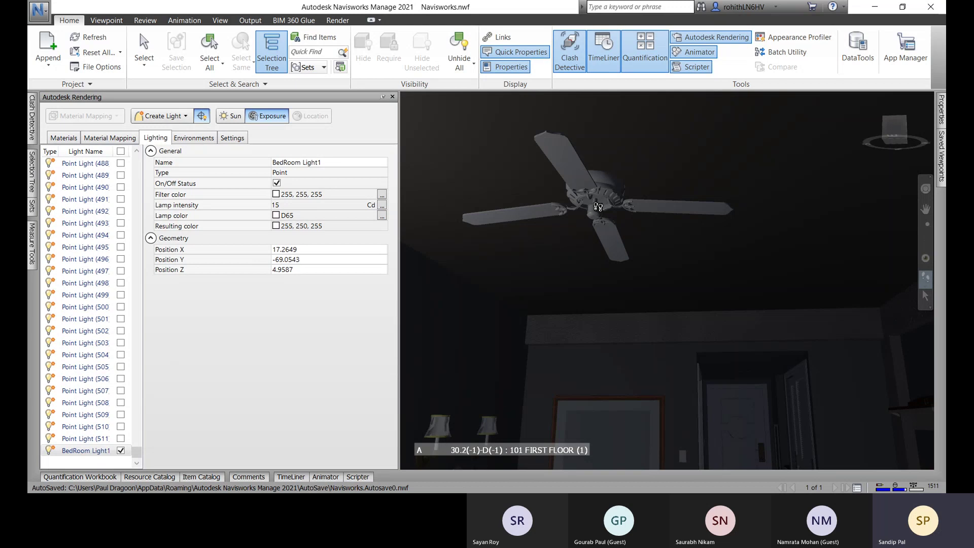
pyautogui.moveTo(599, 198); pyautogui.dragTo(548, 135)
pyautogui.scroll(5, 567, 159)
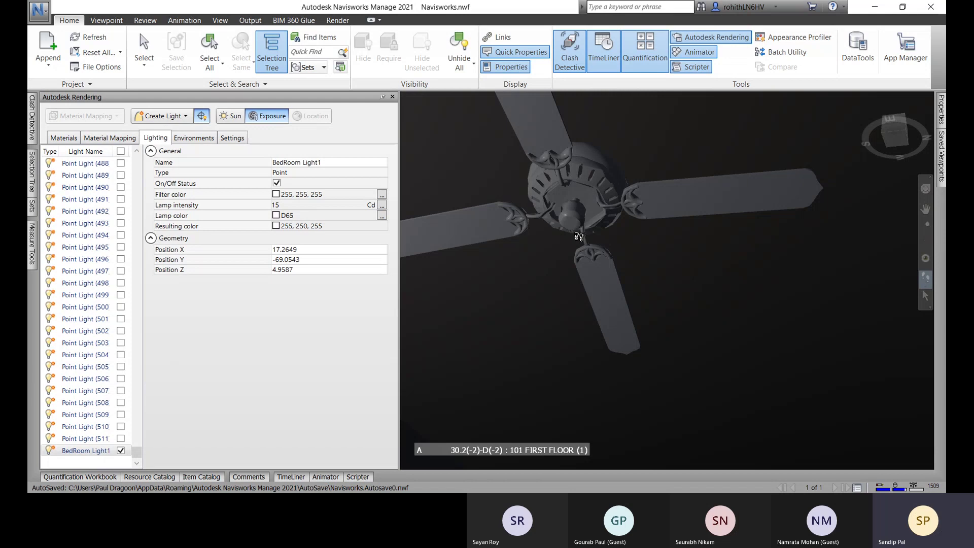
pyautogui.scroll(2, 571, 249)
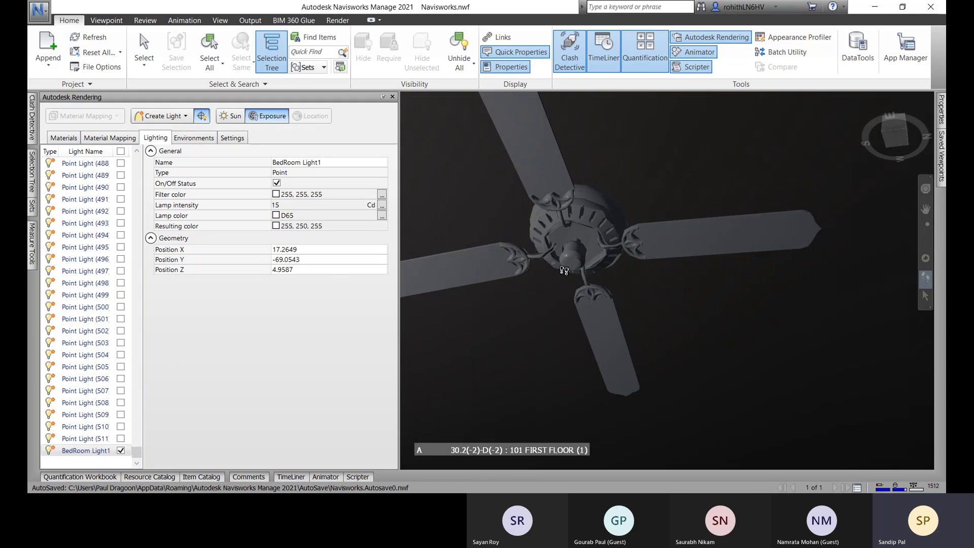
pyautogui.click(168, 116)
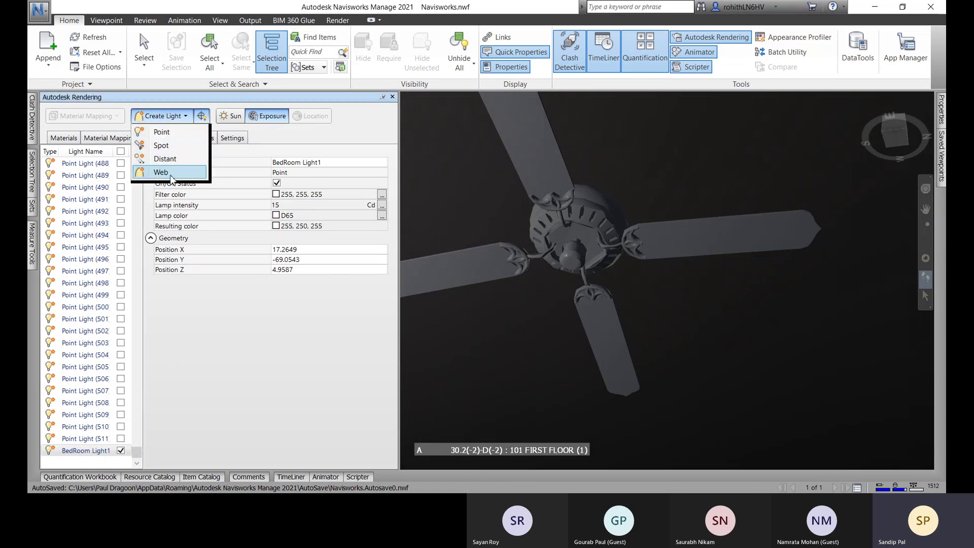
pyautogui.click(267, 232)
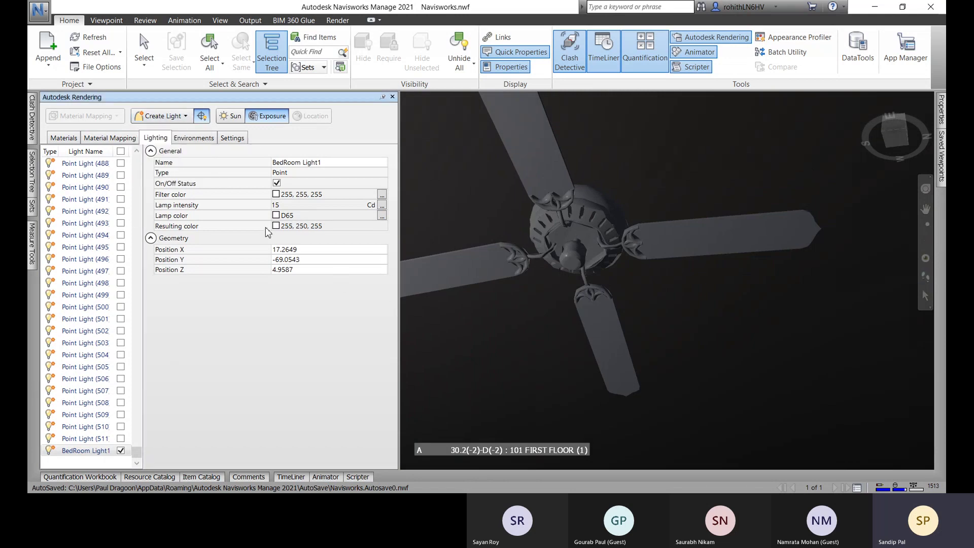
pyautogui.click(572, 265)
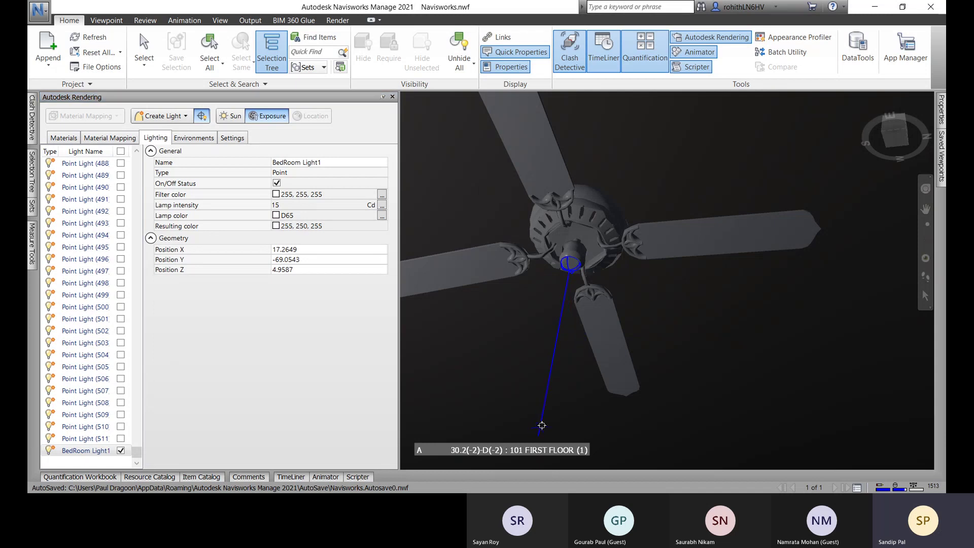
# Aim the new web light down toward the beds by placing its target point below the fan
pyautogui.scroll(-4, 557, 408)
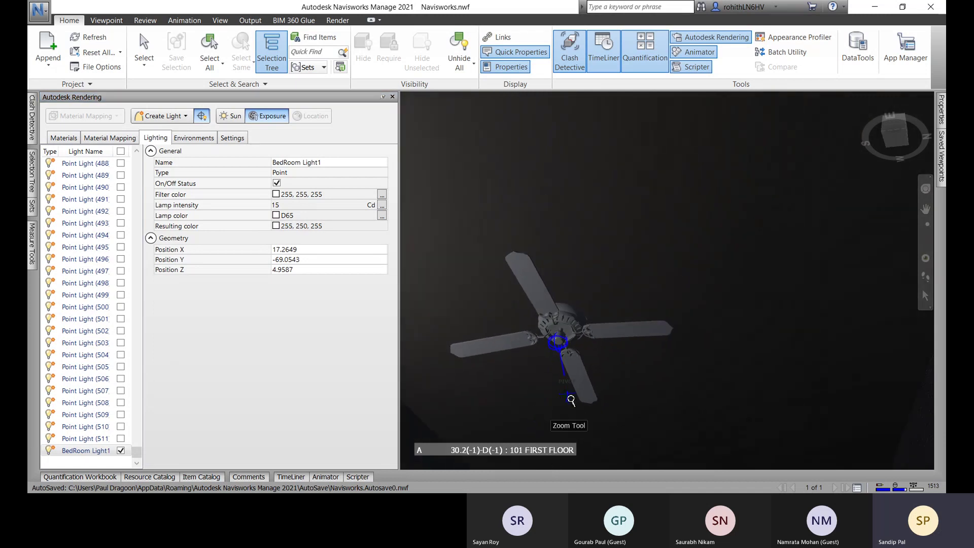
pyautogui.scroll(3, 570, 396)
pyautogui.moveTo(571, 396)
pyautogui.mouseDown()
pyautogui.moveTo(561, 204)
pyautogui.moveTo(539, 205)
pyautogui.moveTo(591, 252)
pyautogui.moveTo(589, 235)
pyautogui.moveTo(597, 282)
pyautogui.mouseUp()
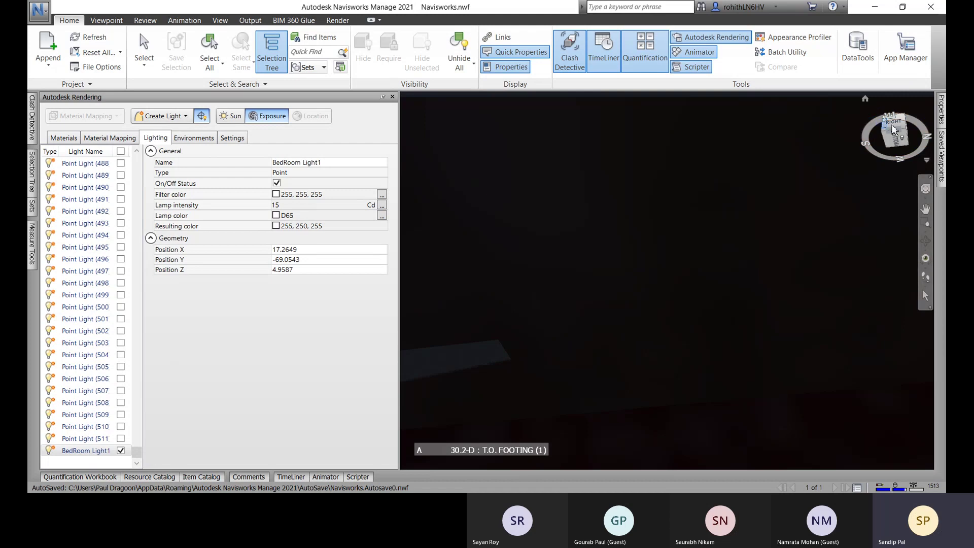
pyautogui.click(866, 100)
pyautogui.scroll(5, 659, 335)
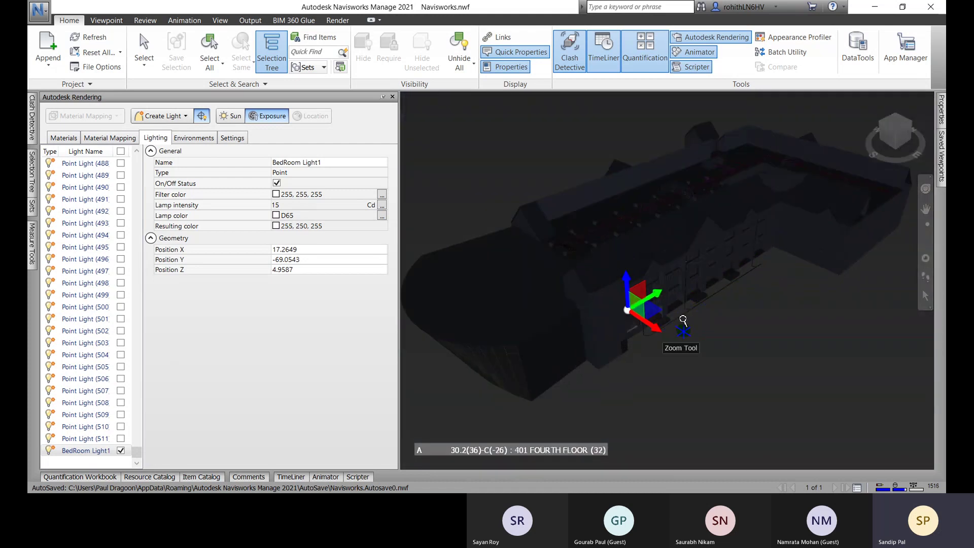
pyautogui.scroll(5, 561, 304)
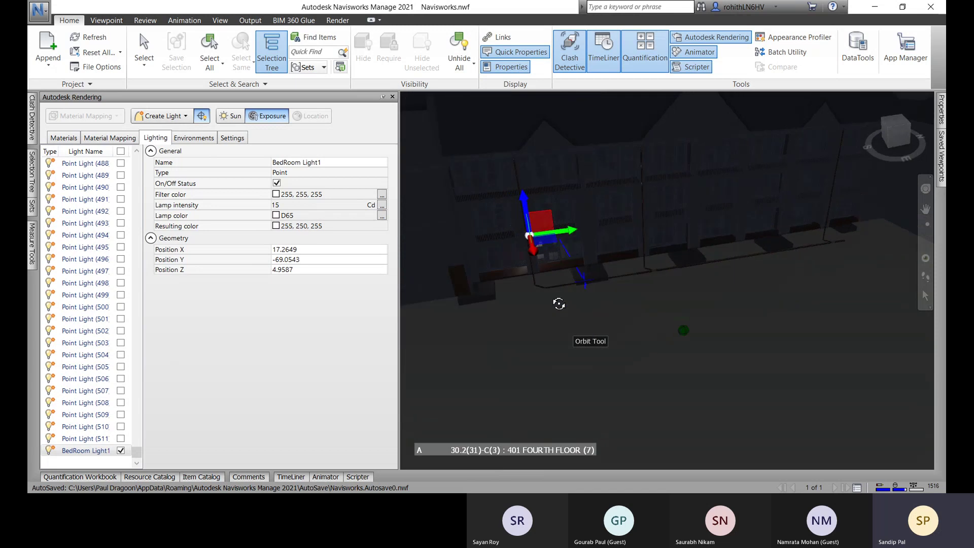
pyautogui.scroll(5, 541, 190)
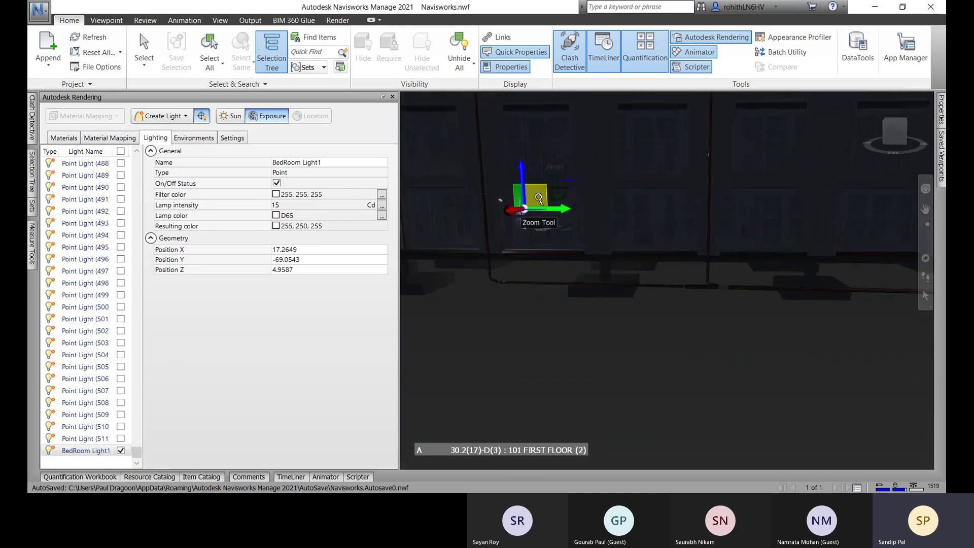
pyautogui.scroll(5, 517, 243)
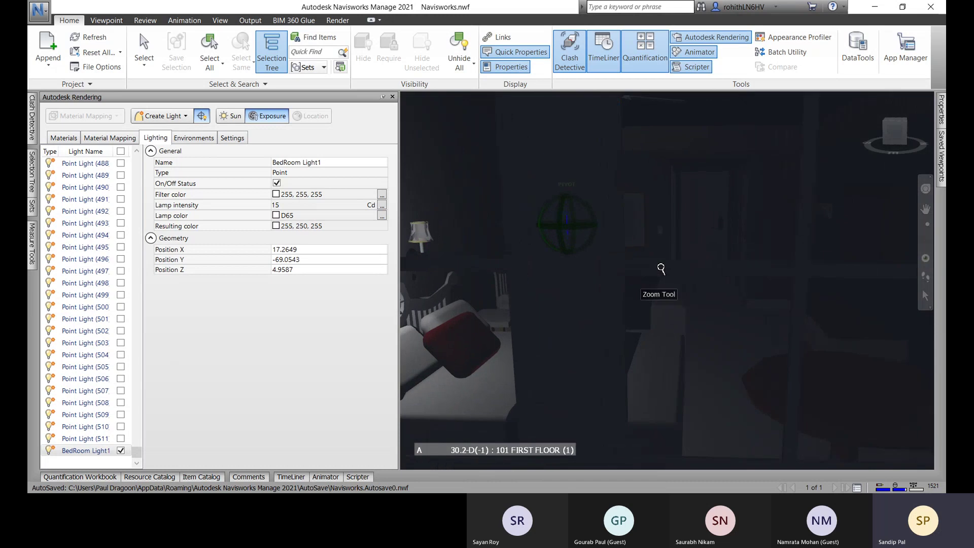
pyautogui.keyDown('shift'); pyautogui.moveTo(680, 268); pyautogui.dragTo(660, 261, button='middle'); pyautogui.keyUp('shift')
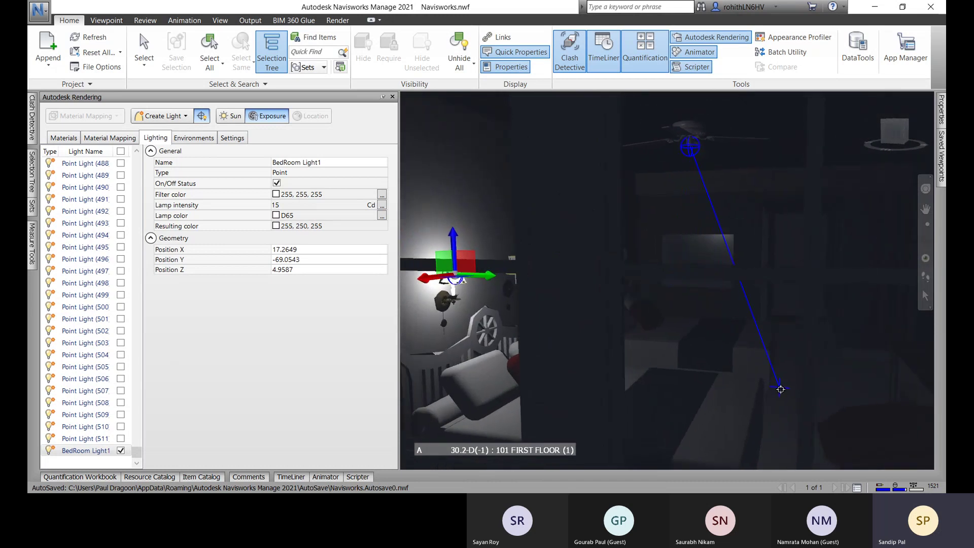
pyautogui.click(701, 369)
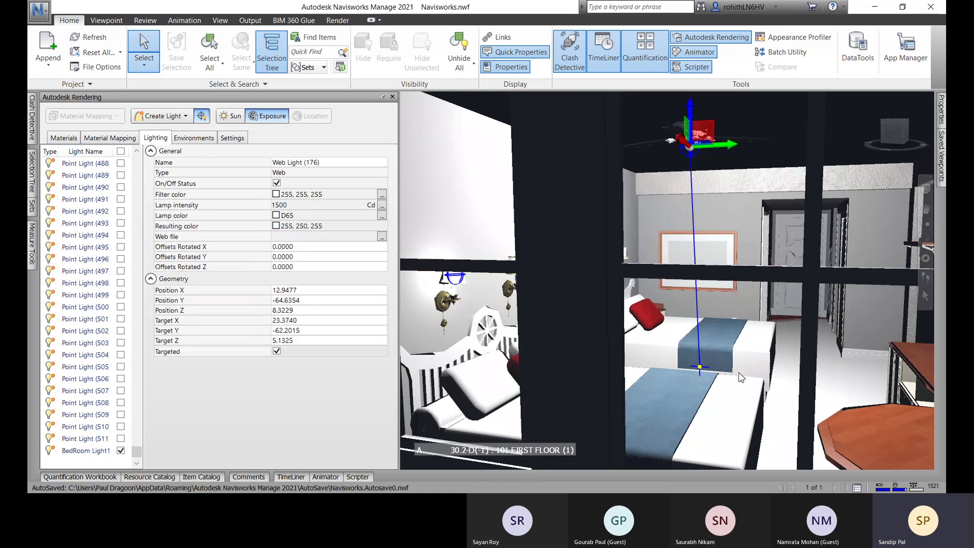
# Move the web light's target back along the X axis to about 20.61, over the beds
pyautogui.keyDown('shift'); pyautogui.moveTo(743, 374); pyautogui.dragTo(541, 429, button='middle'); pyautogui.keyUp('shift')
pyautogui.click(439, 424)
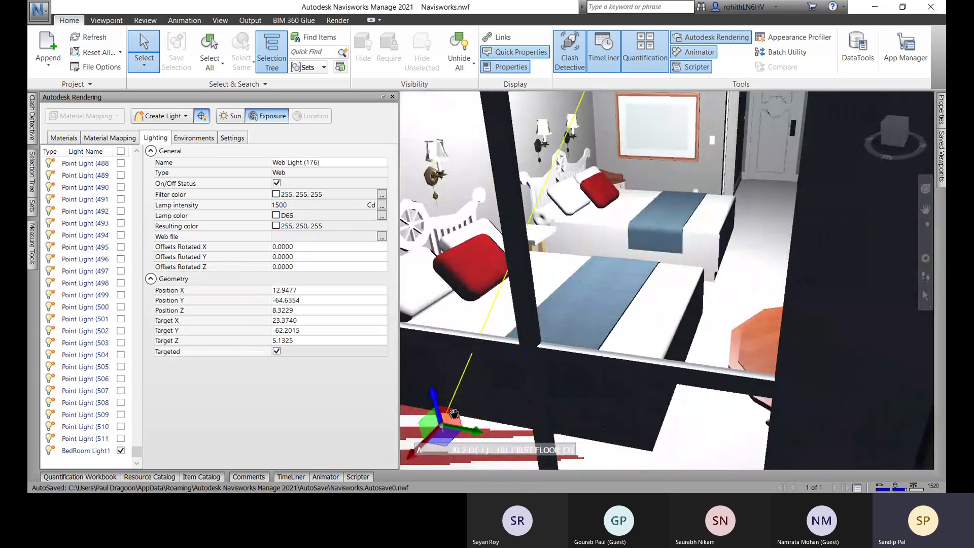
pyautogui.moveTo(429, 443); pyautogui.dragTo(641, 270)
pyautogui.scroll(-1, 676, 300)
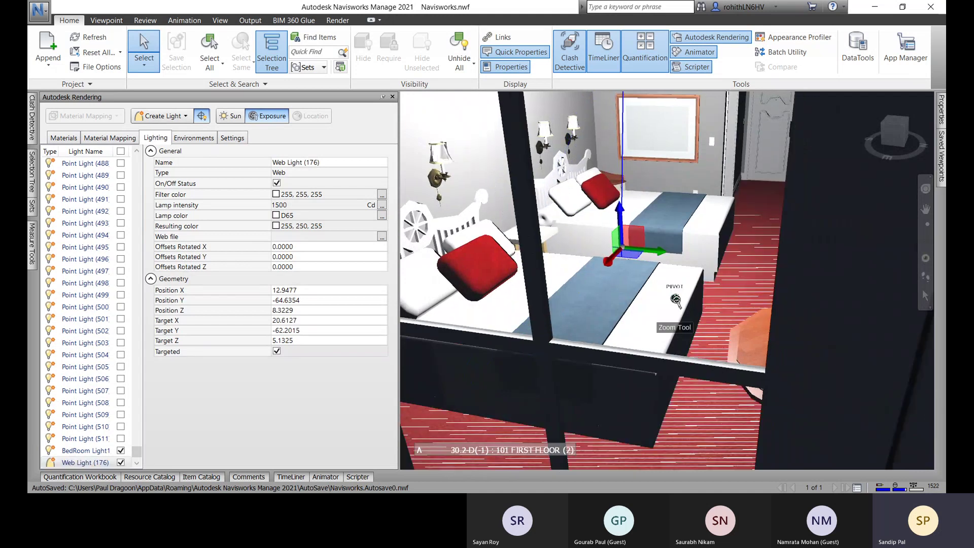
pyautogui.scroll(1, 670, 303)
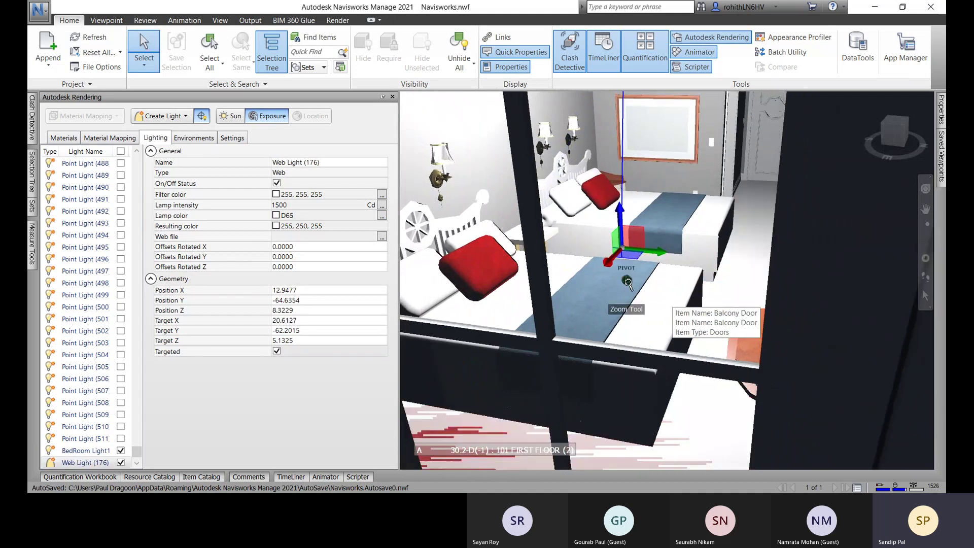
# Set the web light's lamp intensity to 150 candela and shift its target to about X 19.99, Y -62.44
pyautogui.click(382, 206)
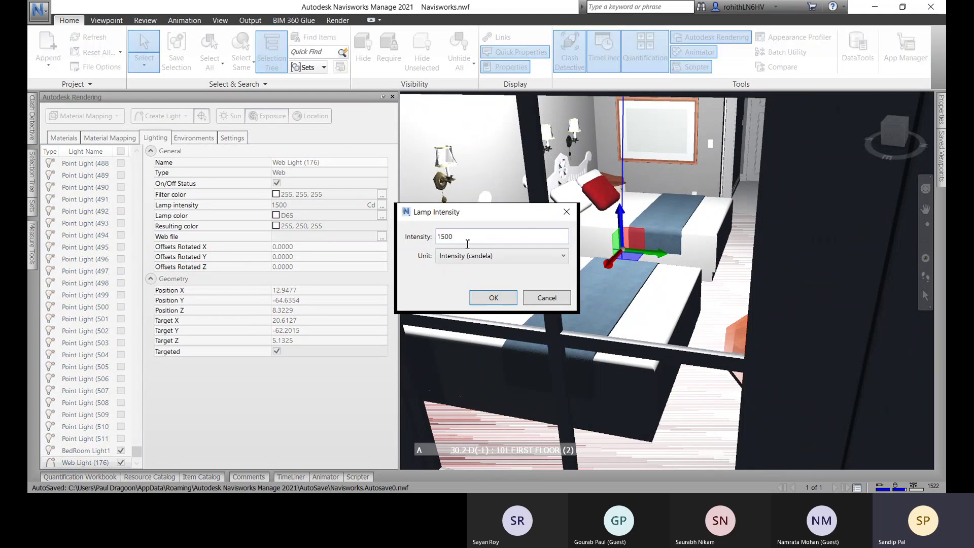
pyautogui.click(496, 299)
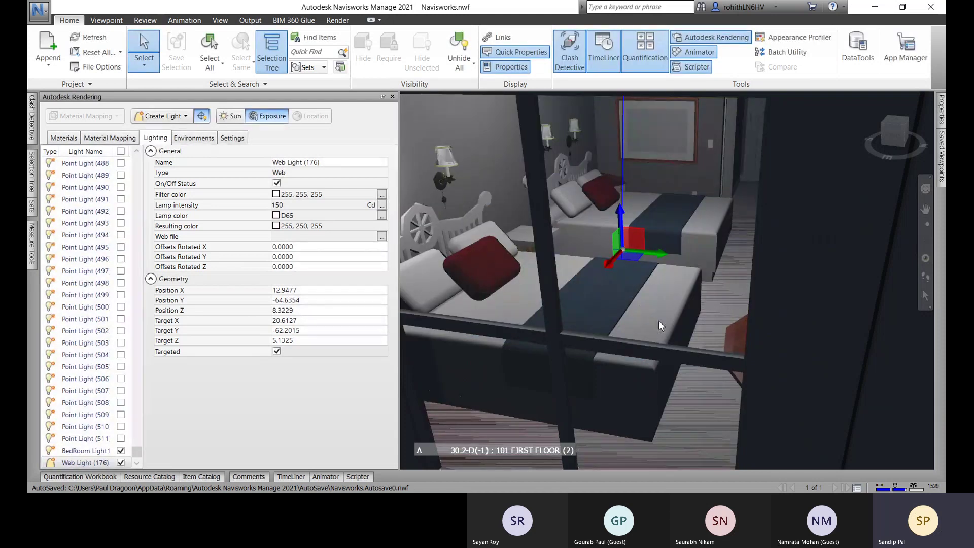
pyautogui.moveTo(665, 311)
pyautogui.keyDown('shift'); pyautogui.mouseDown(button='middle')
pyautogui.moveTo(734, 300)
pyautogui.moveTo(612, 305)
pyautogui.moveTo(692, 319)
pyautogui.moveTo(767, 321)
pyautogui.moveTo(684, 306)
pyautogui.moveTo(813, 316)
pyautogui.moveTo(739, 301)
pyautogui.moveTo(662, 311)
pyautogui.mouseUp(button='middle'); pyautogui.keyUp('shift')
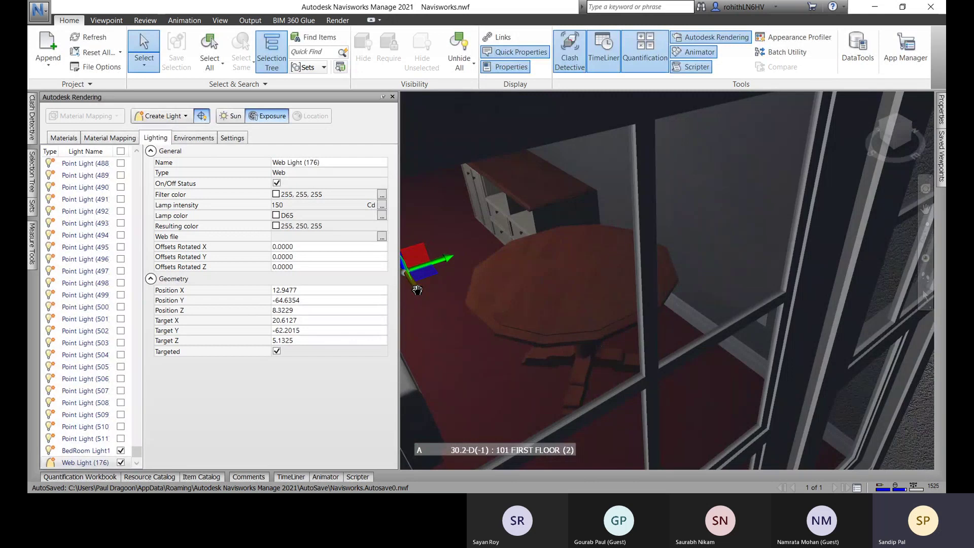
pyautogui.moveTo(417, 289); pyautogui.dragTo(396, 259)
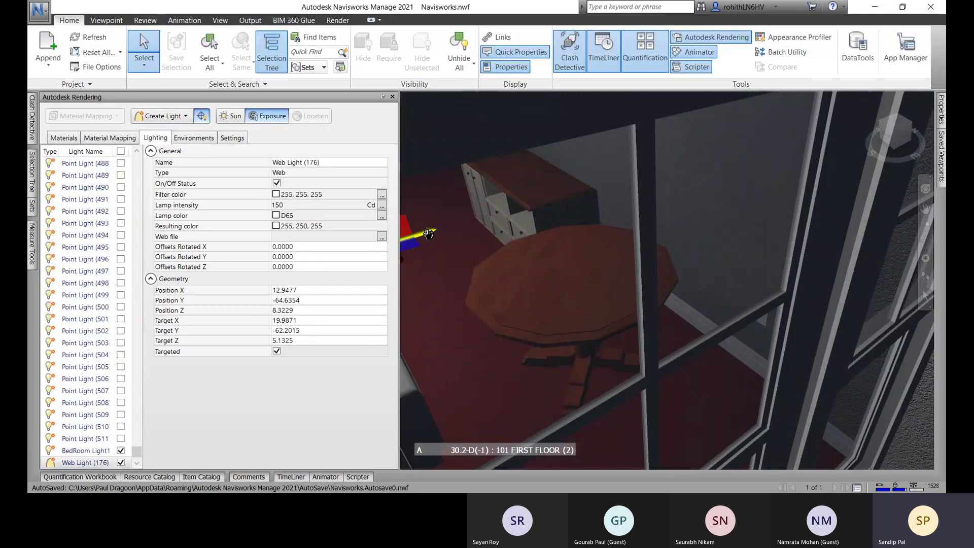
pyautogui.moveTo(517, 291); pyautogui.dragTo(411, 238, button='middle')
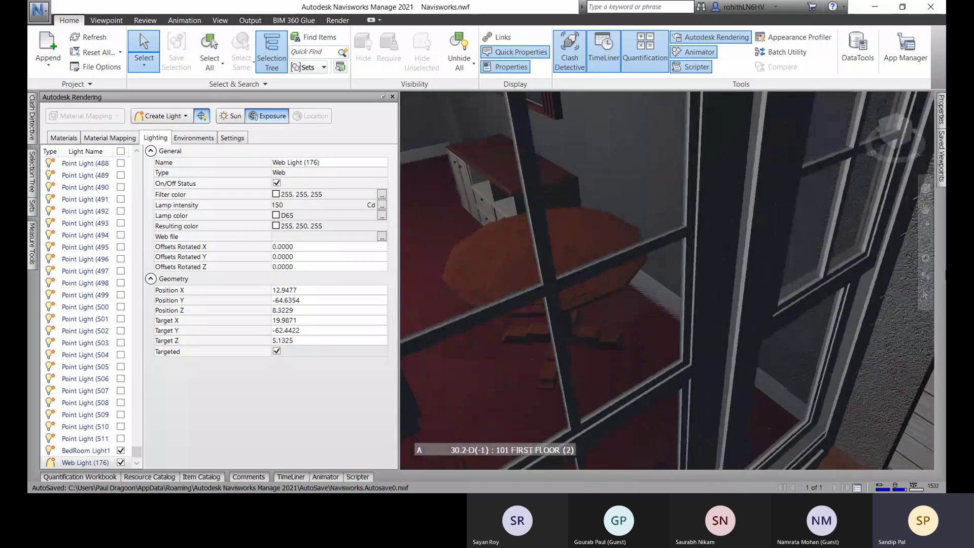
# Back the view out of the building until the web light is seen from outside the facade
pyautogui.click(925, 278)
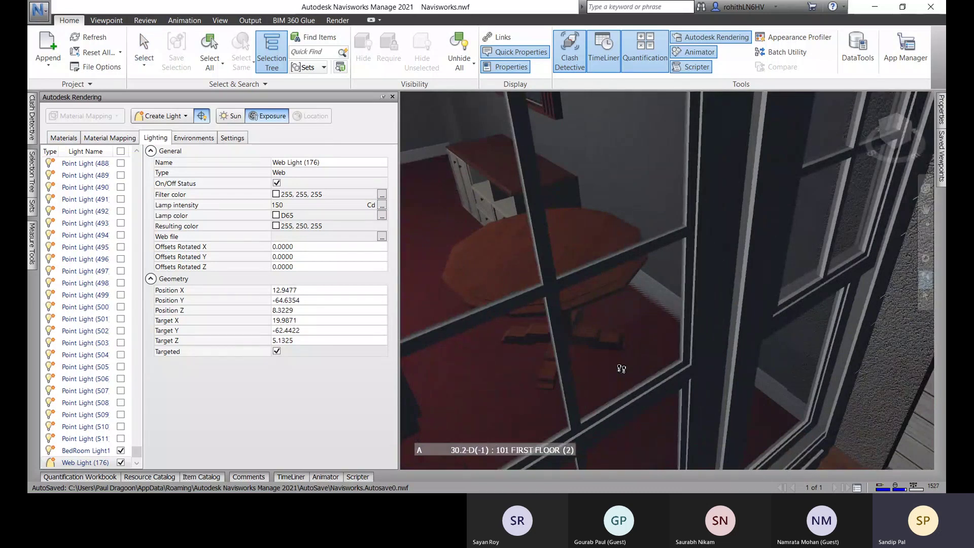
pyautogui.moveTo(620, 368); pyautogui.dragTo(456, 289)
pyautogui.click(926, 240)
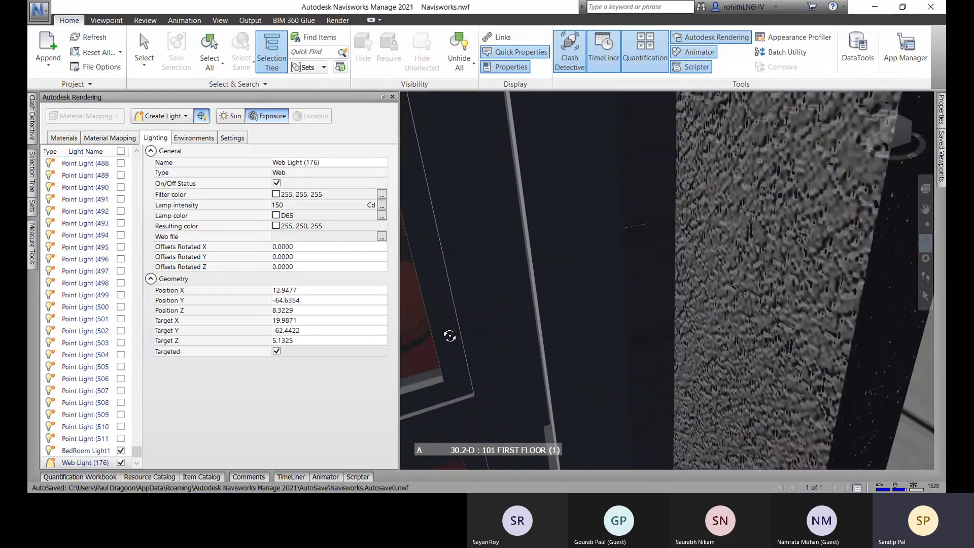
pyautogui.moveTo(446, 332); pyautogui.dragTo(419, 340)
pyautogui.moveTo(537, 300); pyautogui.dragTo(858, 235, button='middle')
pyautogui.scroll(1, 681, 282)
pyautogui.scroll(5, 681, 283)
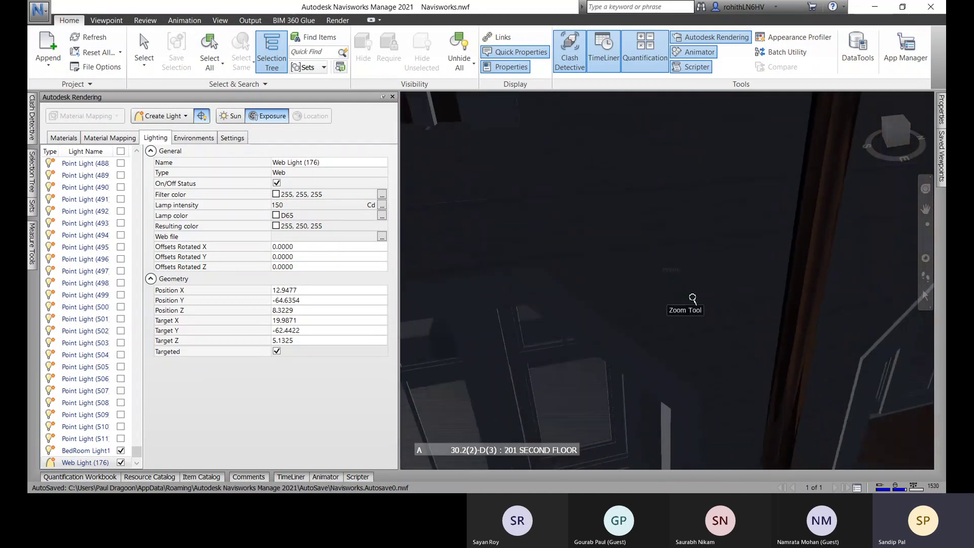
pyautogui.scroll(-6, 600, 350)
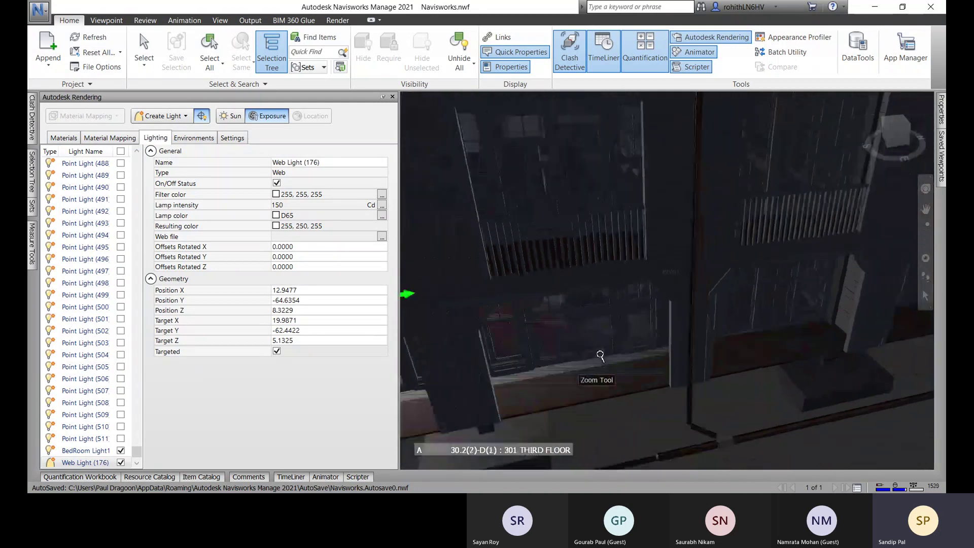
pyautogui.scroll(-2, 582, 364)
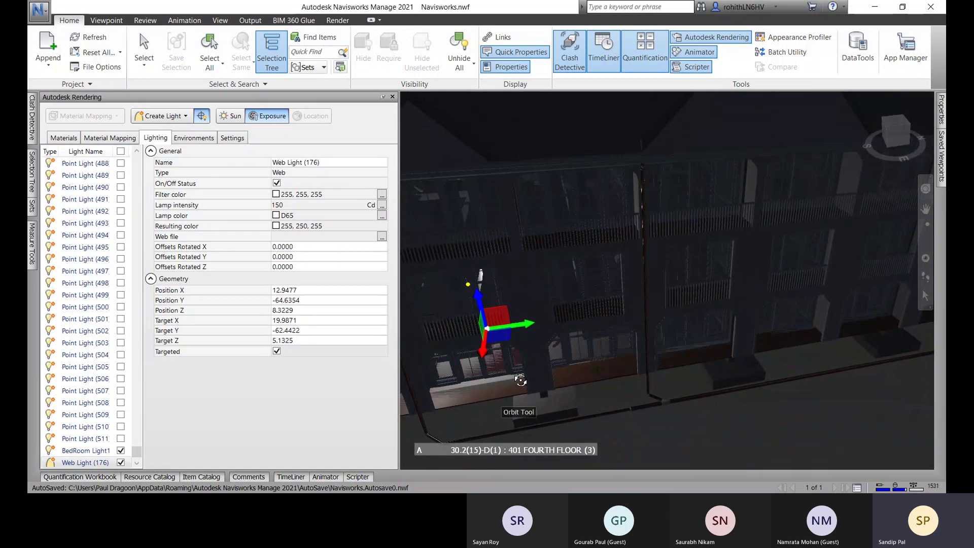
pyautogui.keyDown('shift'); pyautogui.moveTo(582, 363); pyautogui.dragTo(497, 348, button='middle'); pyautogui.keyUp('shift')
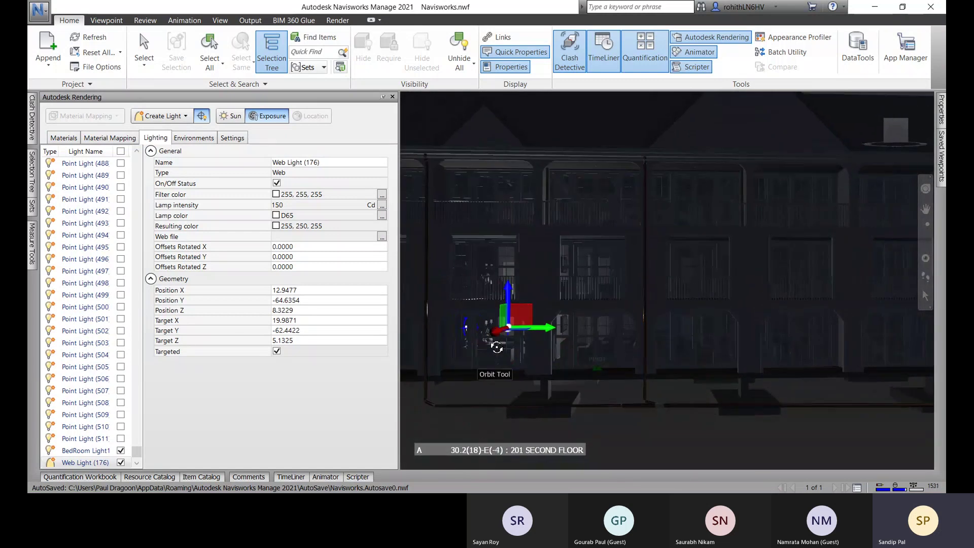
# Bring the view through the window into the bedroom, framing both beds, the wall lamps and the ceiling fan
pyautogui.scroll(3, 493, 355)
pyautogui.moveTo(537, 304); pyautogui.dragTo(618, 330, button='middle')
pyautogui.scroll(3, 599, 323)
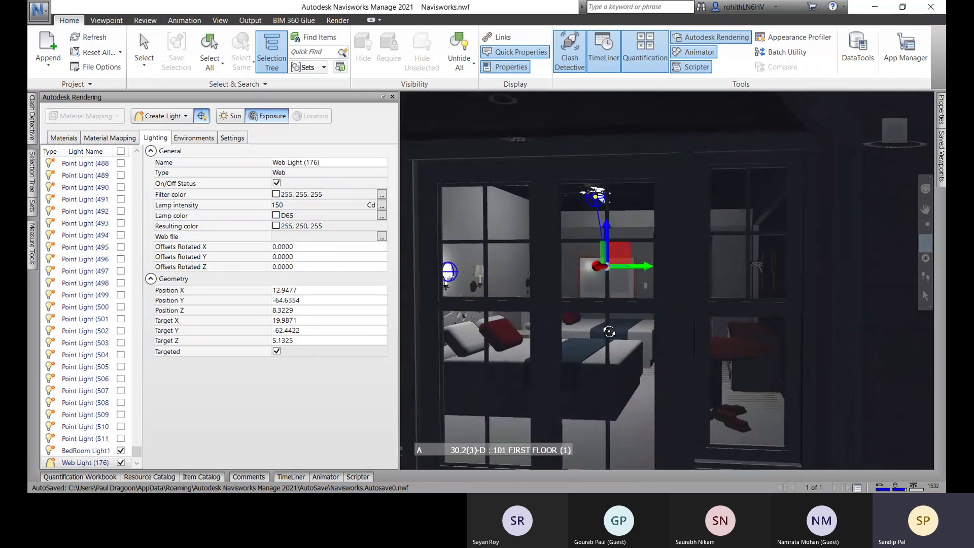
pyautogui.scroll(3, 607, 332)
pyautogui.scroll(5, 607, 332)
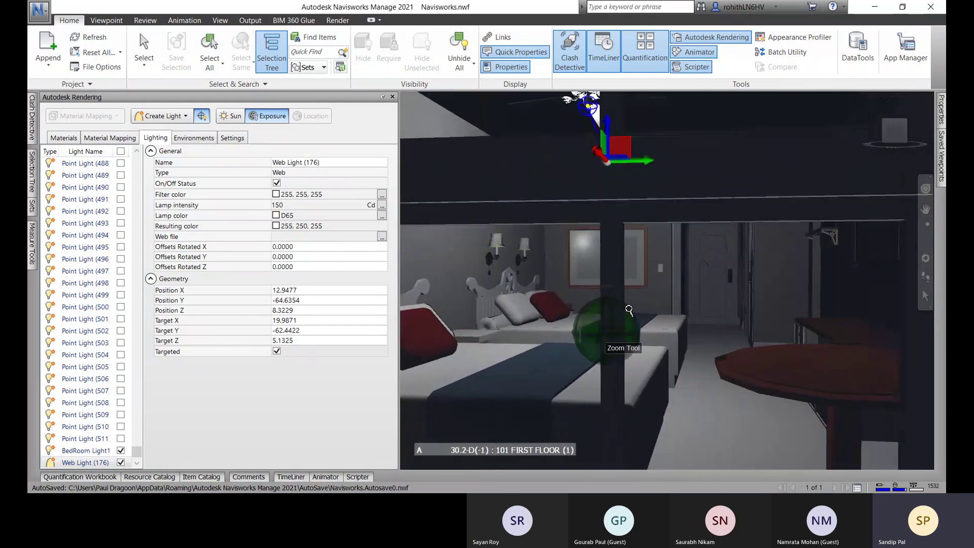
pyautogui.keyDown('shift'); pyautogui.moveTo(659, 294); pyautogui.dragTo(732, 299, button='middle'); pyautogui.keyUp('shift')
pyautogui.keyDown('shift'); pyautogui.moveTo(793, 303); pyautogui.dragTo(721, 266, button='middle'); pyautogui.keyUp('shift')
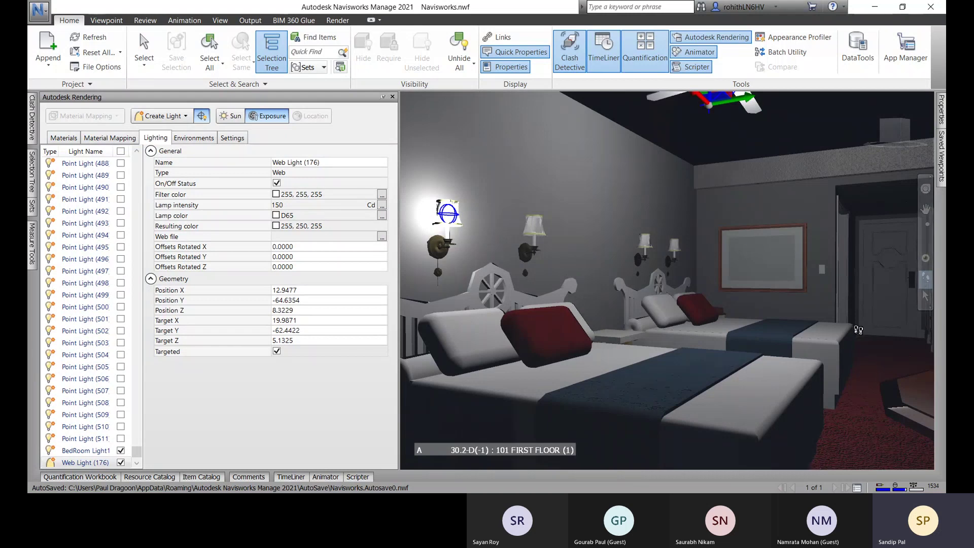
pyautogui.moveTo(859, 325); pyautogui.dragTo(806, 330)
pyautogui.scroll(3, 824, 308)
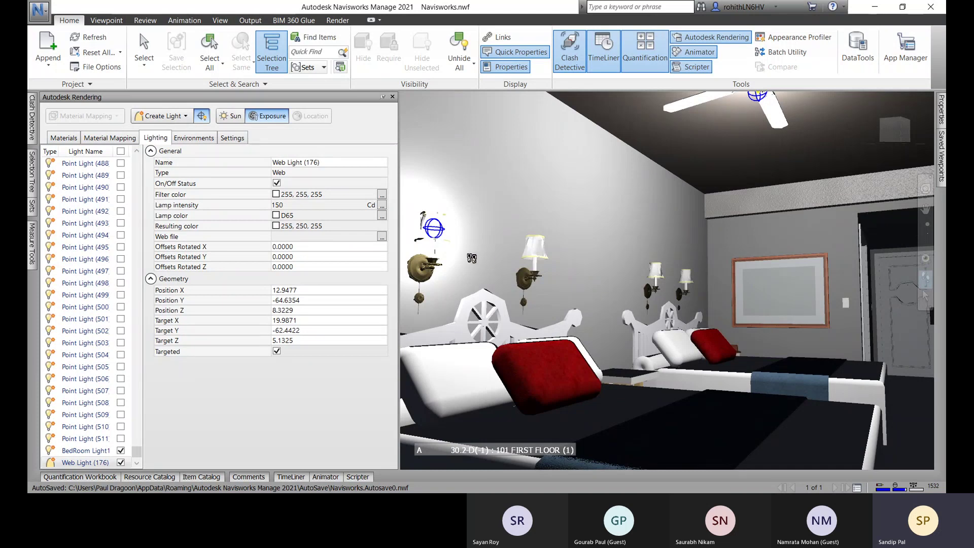
pyautogui.rightClick(645, 181)
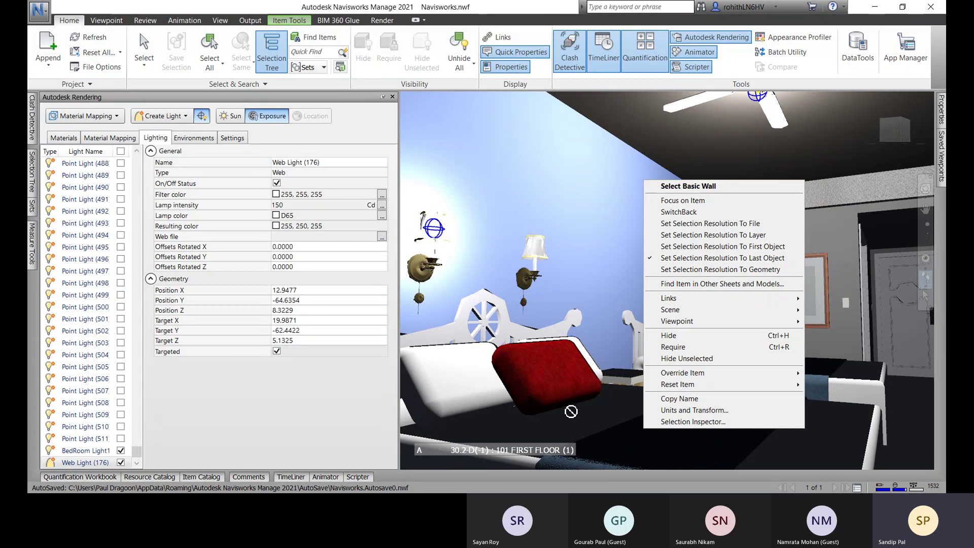
pyautogui.press('Escape')
pyautogui.press('Escape')
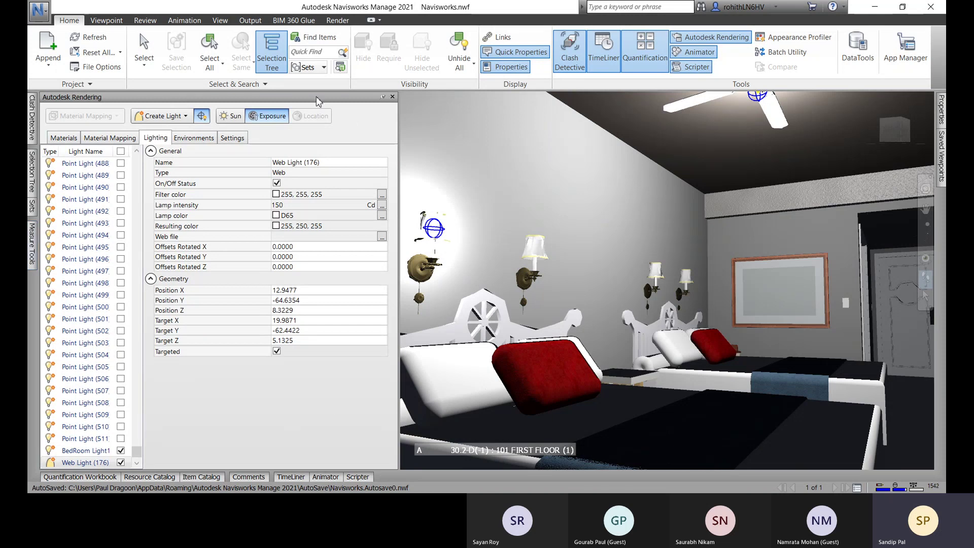
# Choose Medium Quality, enlarge the scene view by narrowing the rendering window, and start an interactive ray trace of the bedroom
pyautogui.click(337, 20)
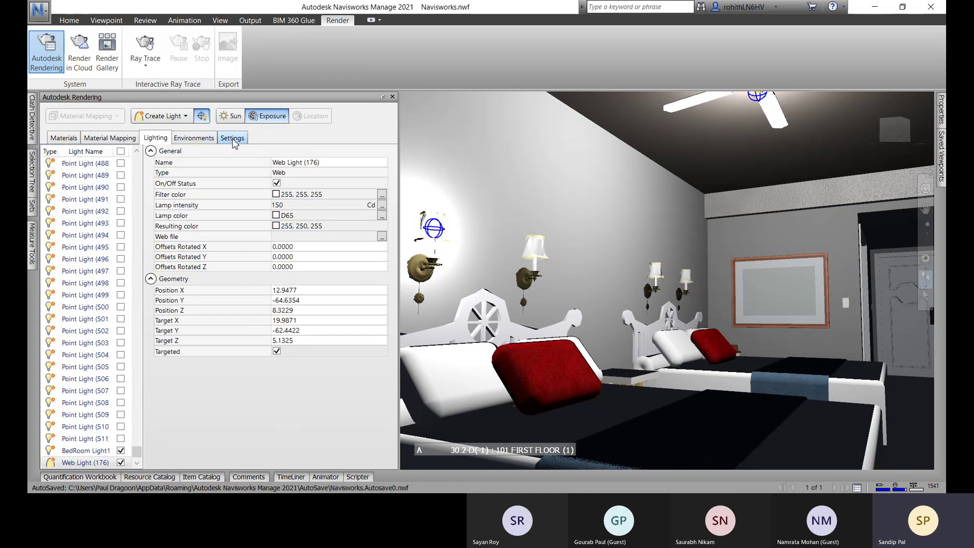
pyautogui.click(145, 61)
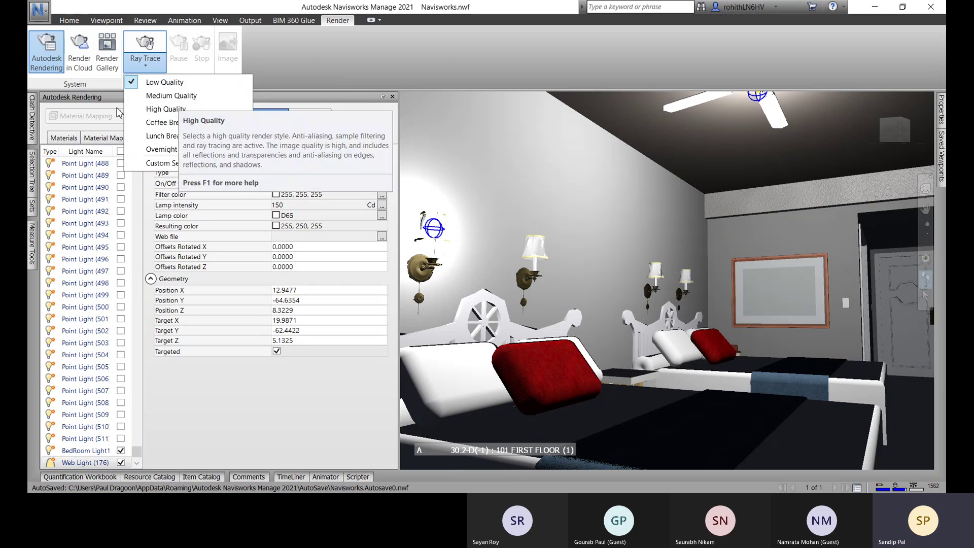
pyautogui.click(161, 96)
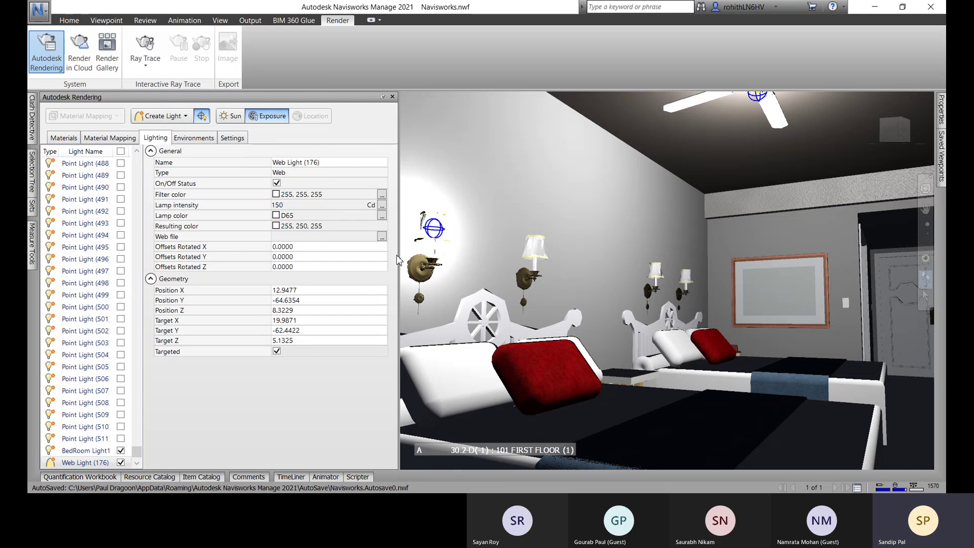
pyautogui.moveTo(401, 252); pyautogui.dragTo(248, 255)
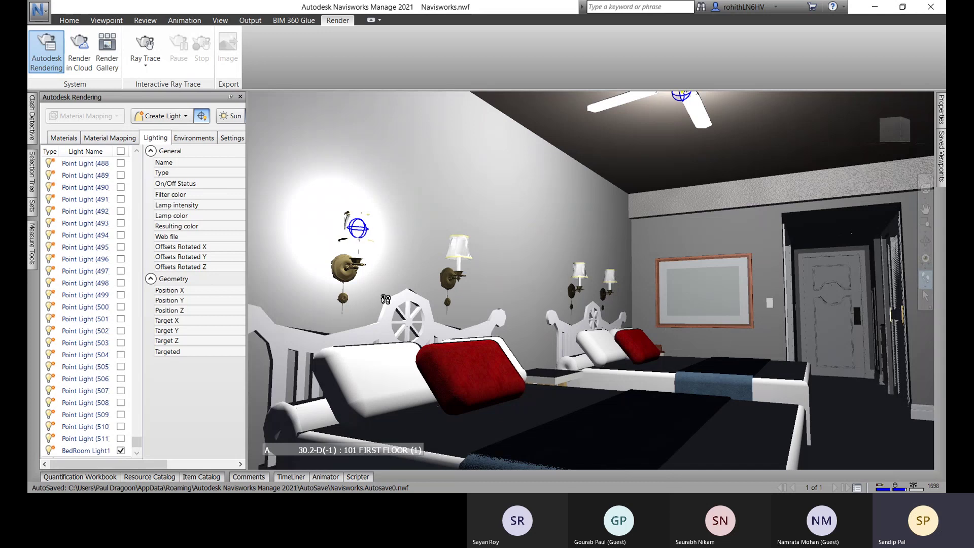
pyautogui.click(146, 46)
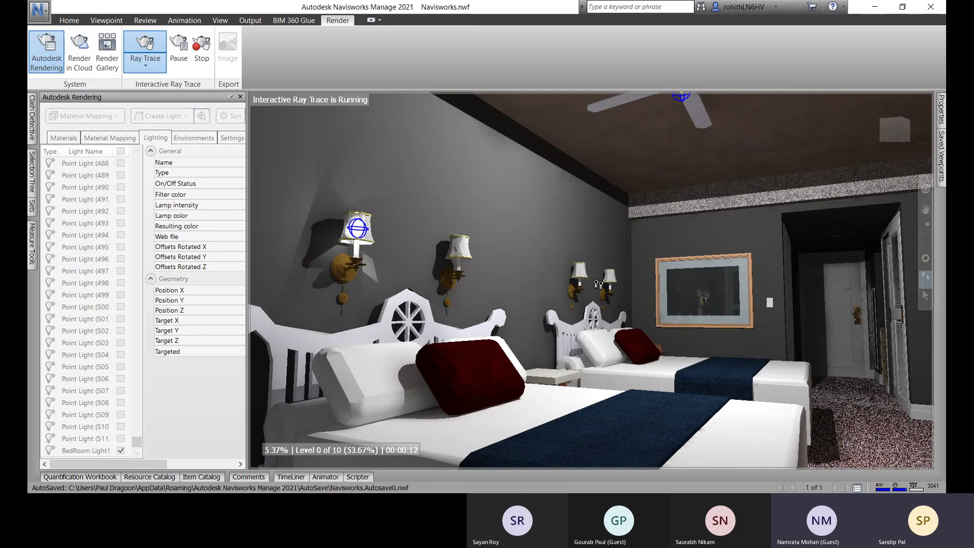
# Pan the running ray trace to bring the table beside the beds into view, and stop the ray trace
pyautogui.click(927, 297)
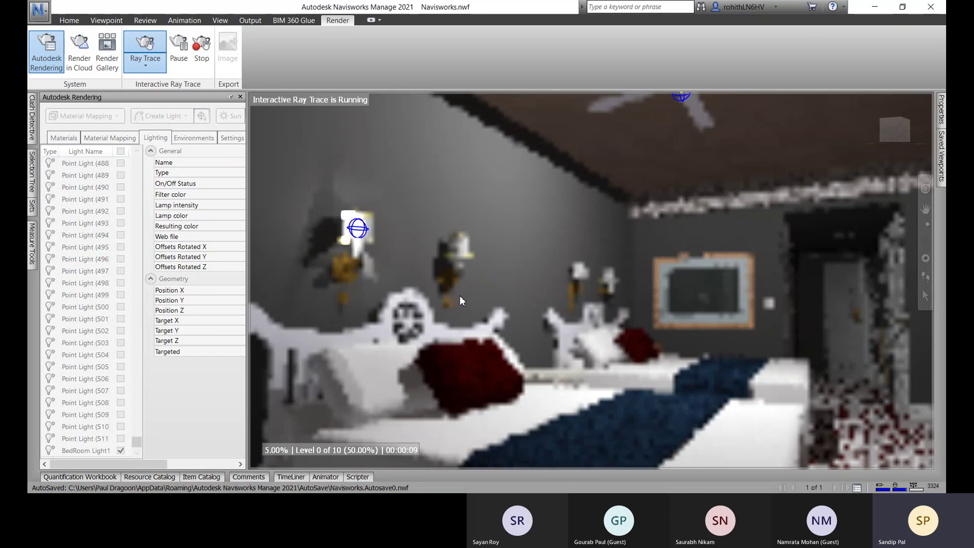
pyautogui.moveTo(723, 294)
pyautogui.mouseDown()
pyautogui.moveTo(641, 292)
pyautogui.moveTo(516, 321)
pyautogui.moveTo(736, 315)
pyautogui.mouseUp()
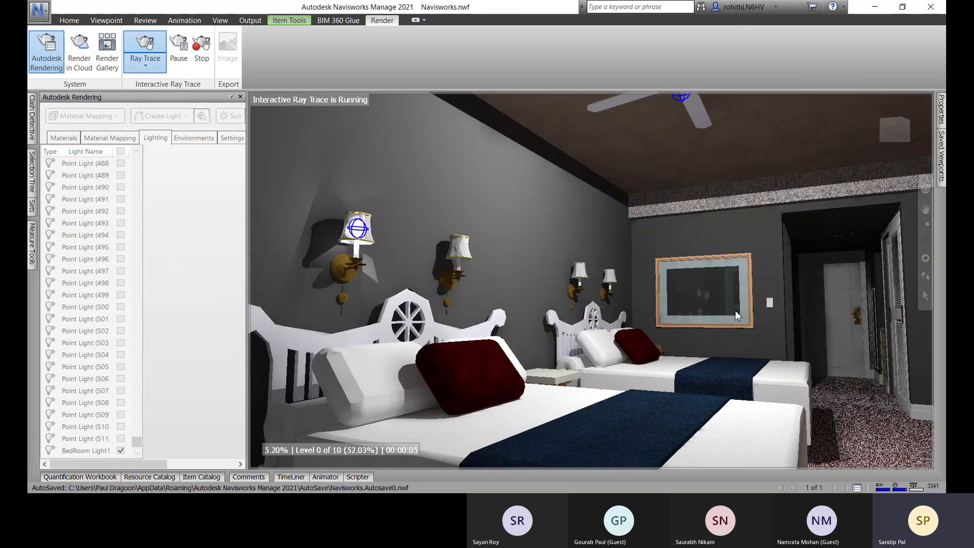
pyautogui.click(926, 209)
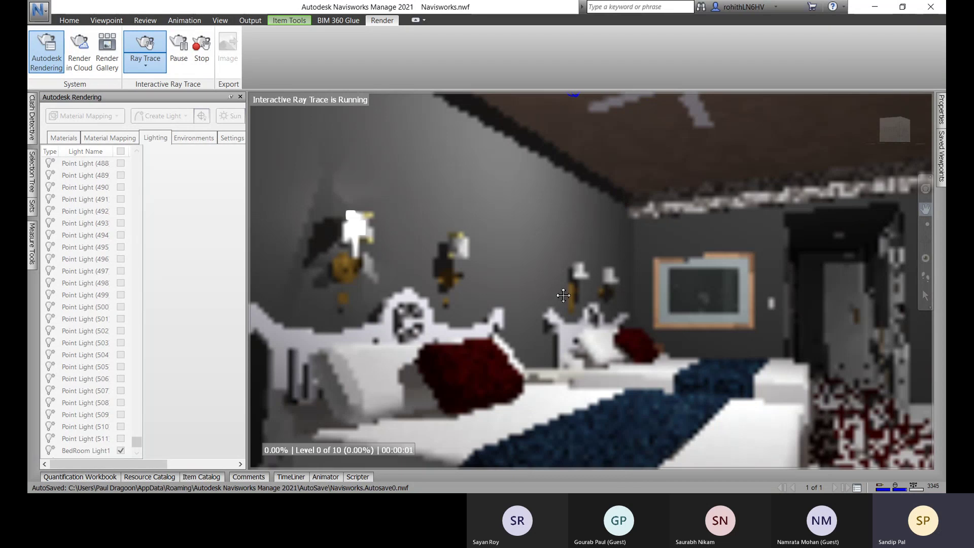
pyautogui.moveTo(563, 295)
pyautogui.moveTo(361, 452); pyautogui.dragTo(505, 358)
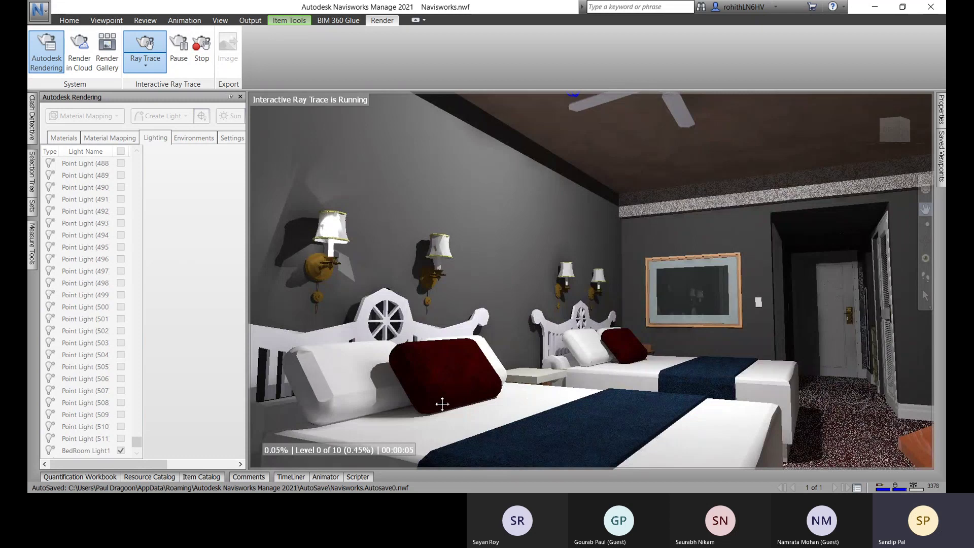
pyautogui.moveTo(662, 331)
pyautogui.moveTo(427, 446); pyautogui.dragTo(348, 409)
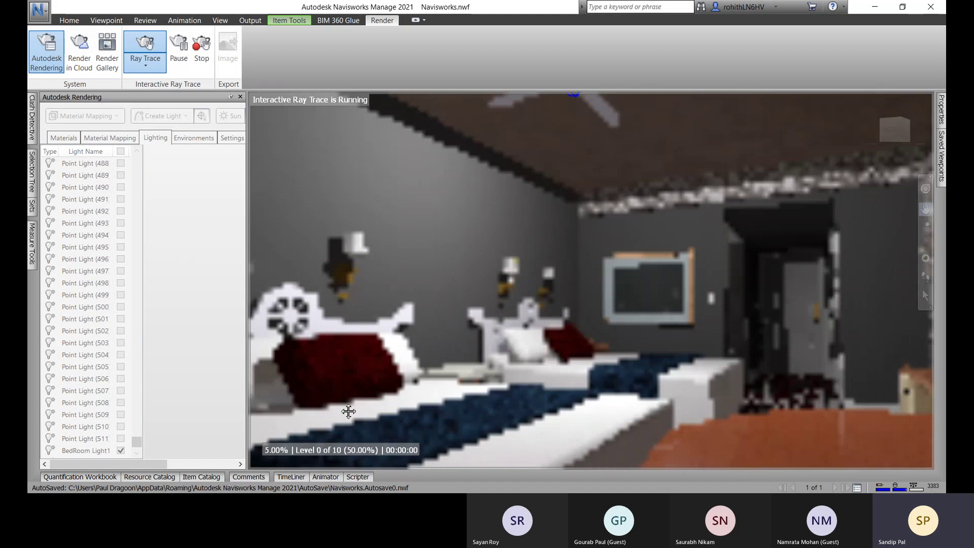
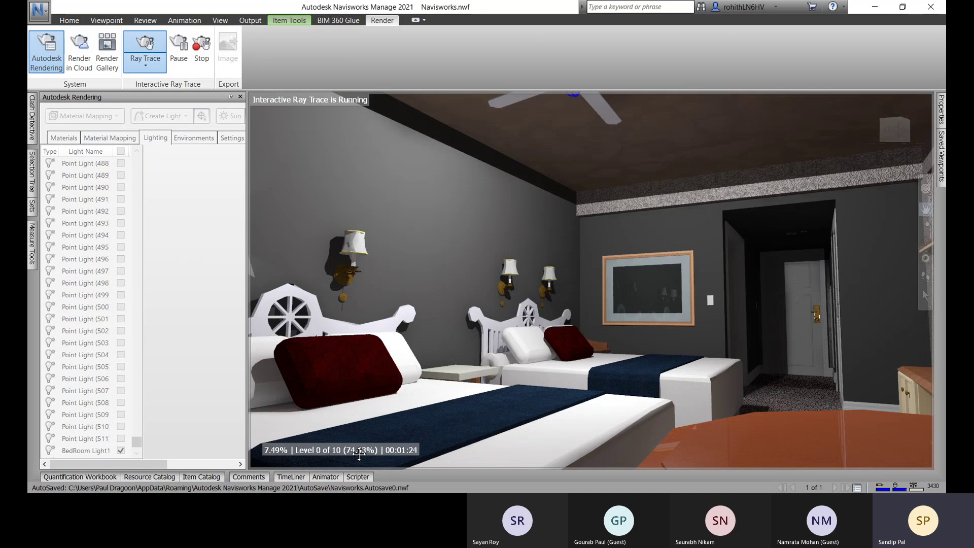
pyautogui.click(203, 62)
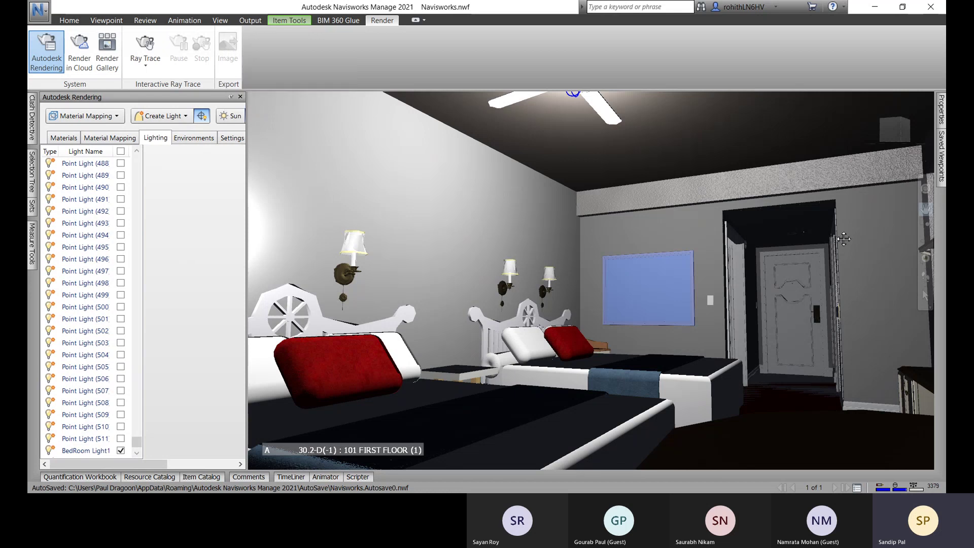
pyautogui.press('Escape')
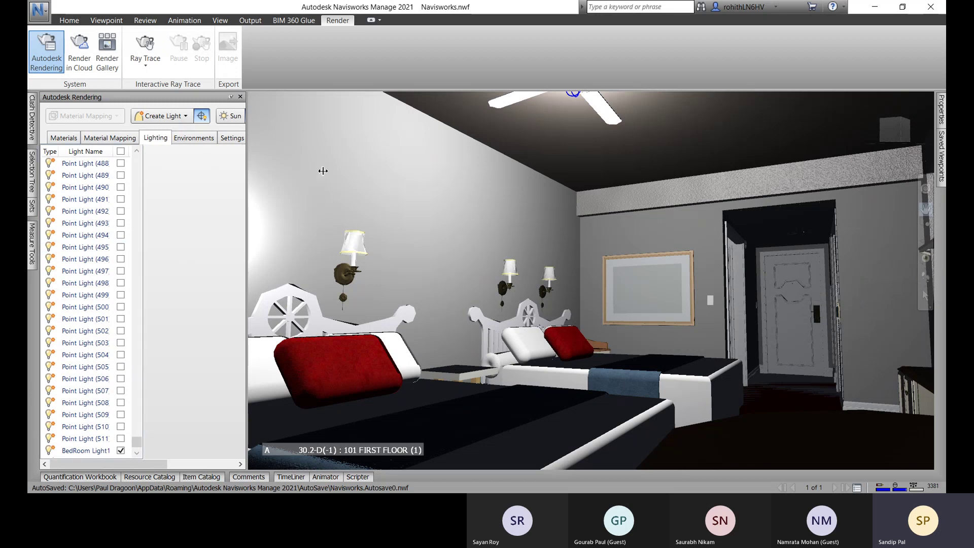
# Turn on the sun and show the whole building from outside
pyautogui.moveTo(247, 171); pyautogui.dragTo(352, 171)
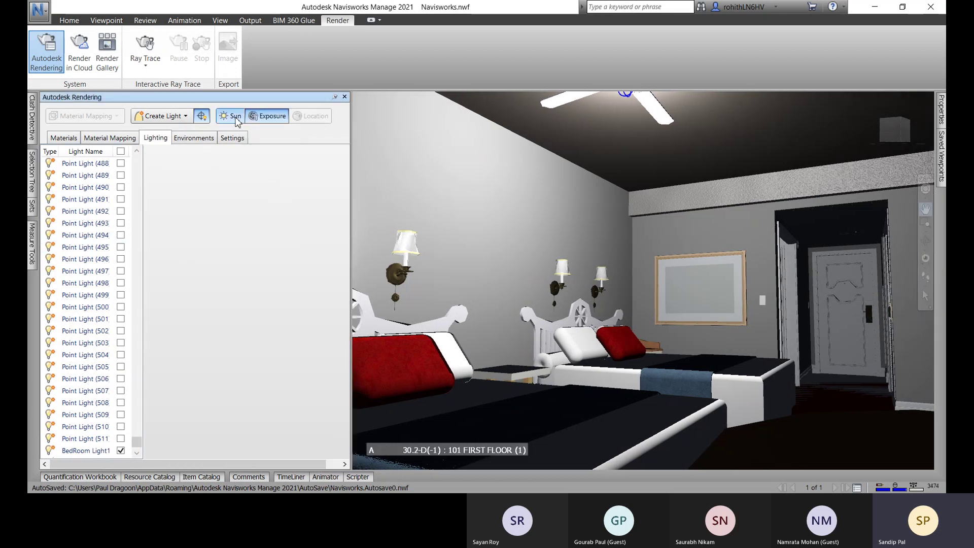
pyautogui.click(235, 116)
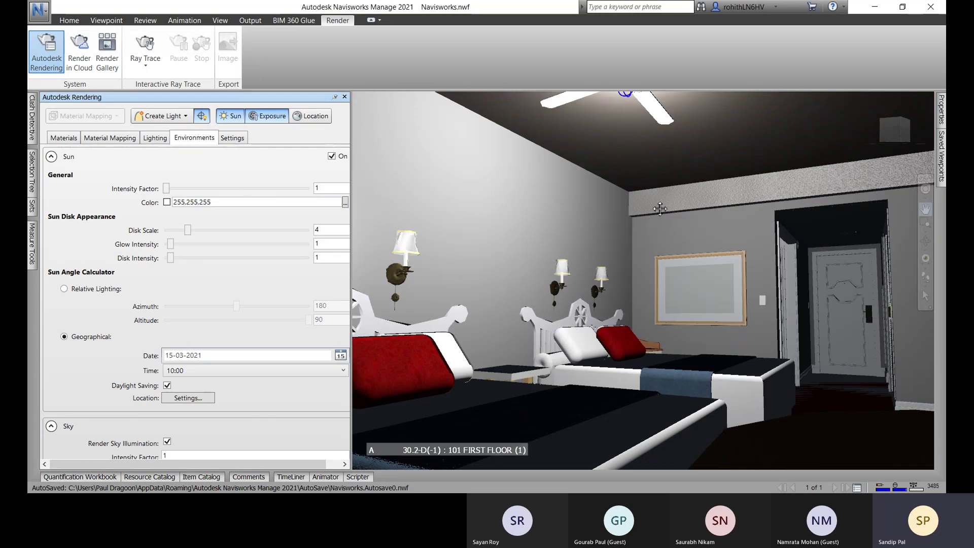
pyautogui.scroll(-10, 700, 308)
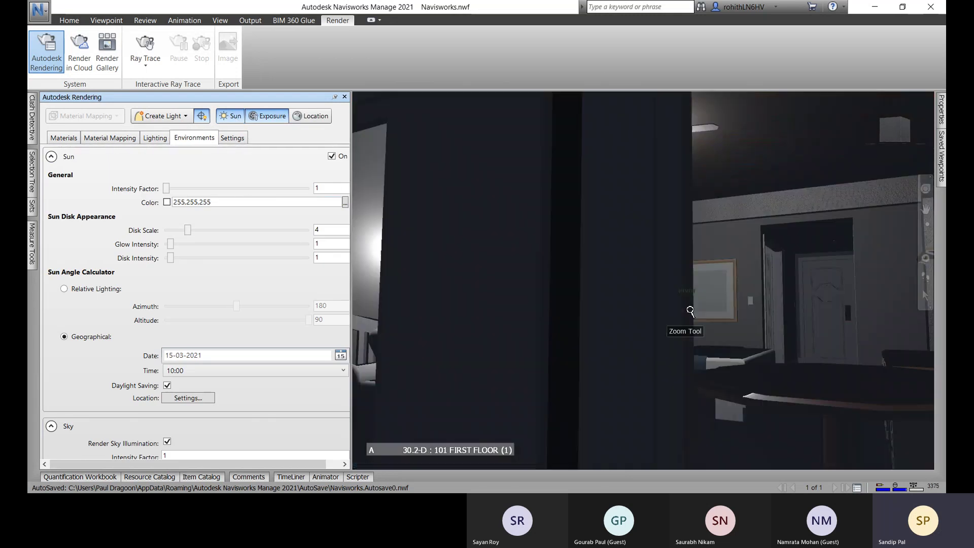
pyautogui.scroll(-10, 700, 309)
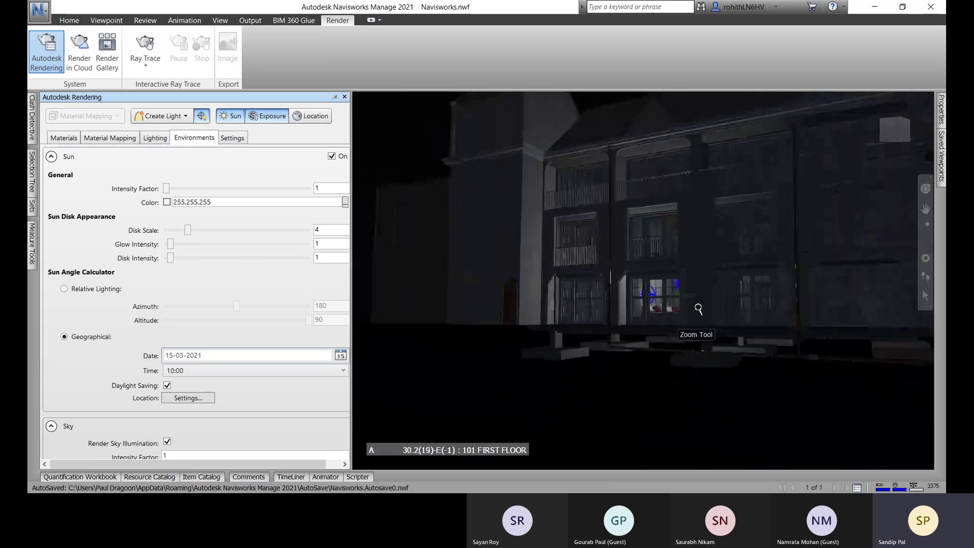
pyautogui.scroll(3, 609, 370)
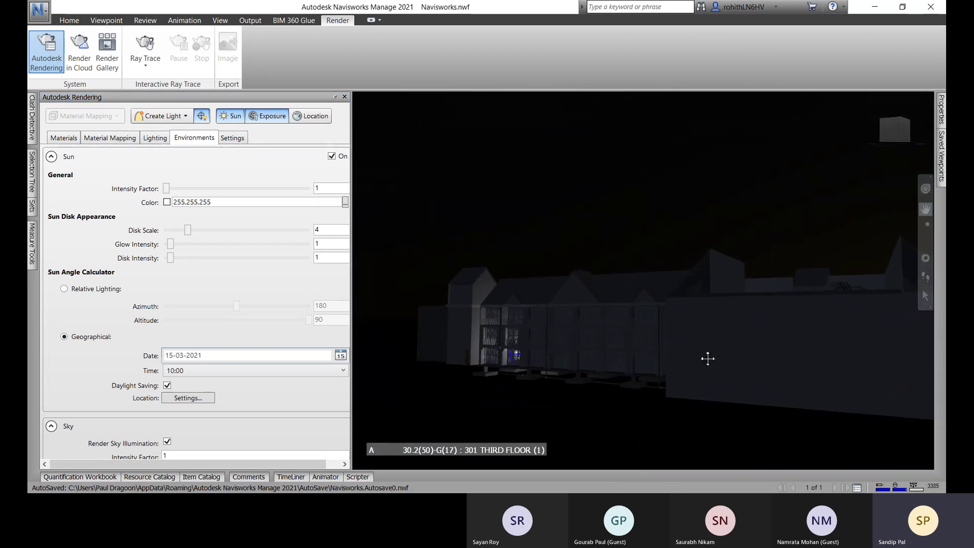
pyautogui.keyDown('shift'); pyautogui.moveTo(708, 359); pyautogui.dragTo(622, 385, button='middle'); pyautogui.keyUp('shift')
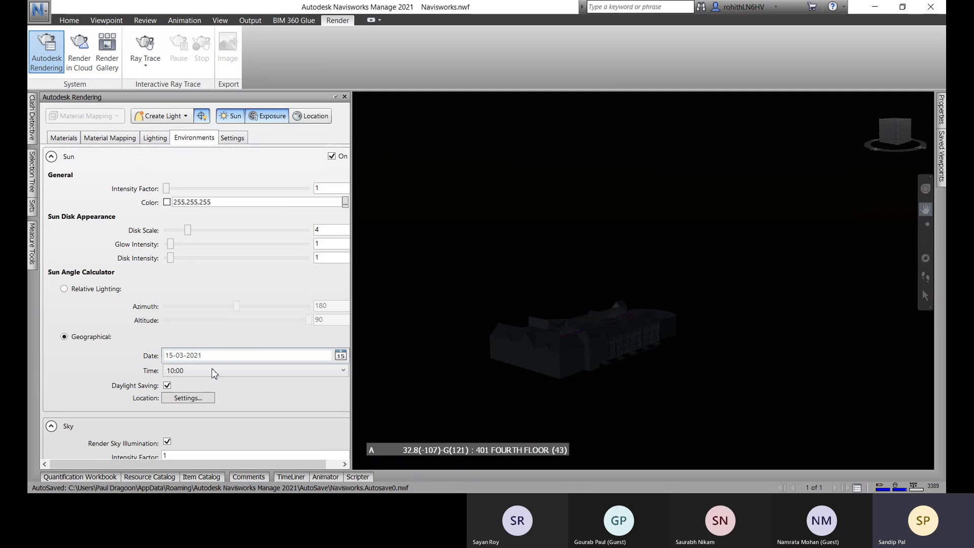
# Set the sun's geographical time to 07:30
pyautogui.click(196, 375)
pyautogui.scroll(-2, 209, 345)
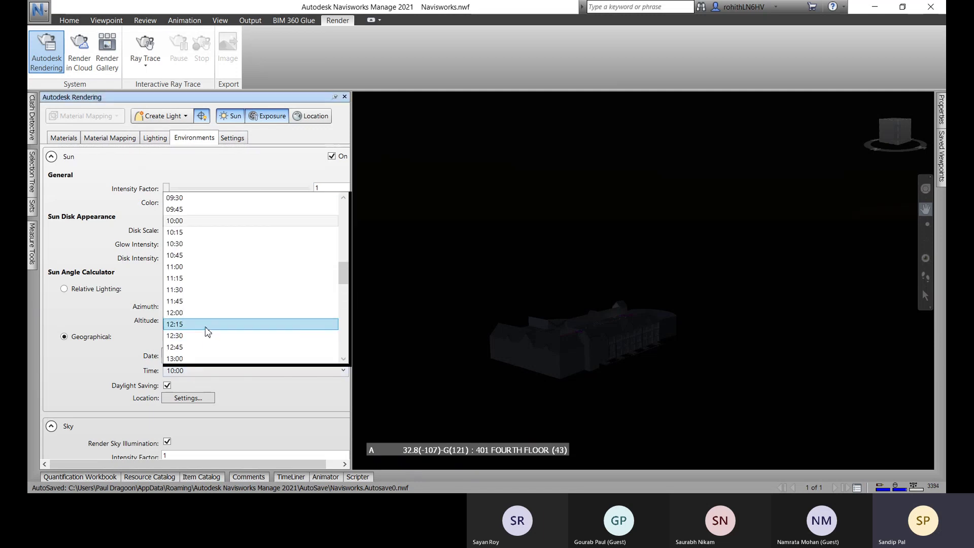
pyautogui.scroll(5, 200, 302)
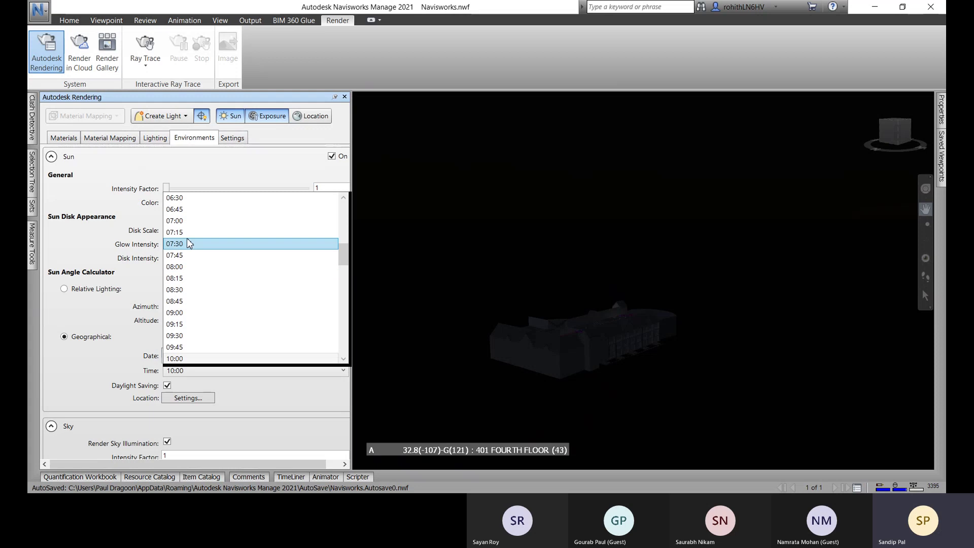
pyautogui.click(190, 244)
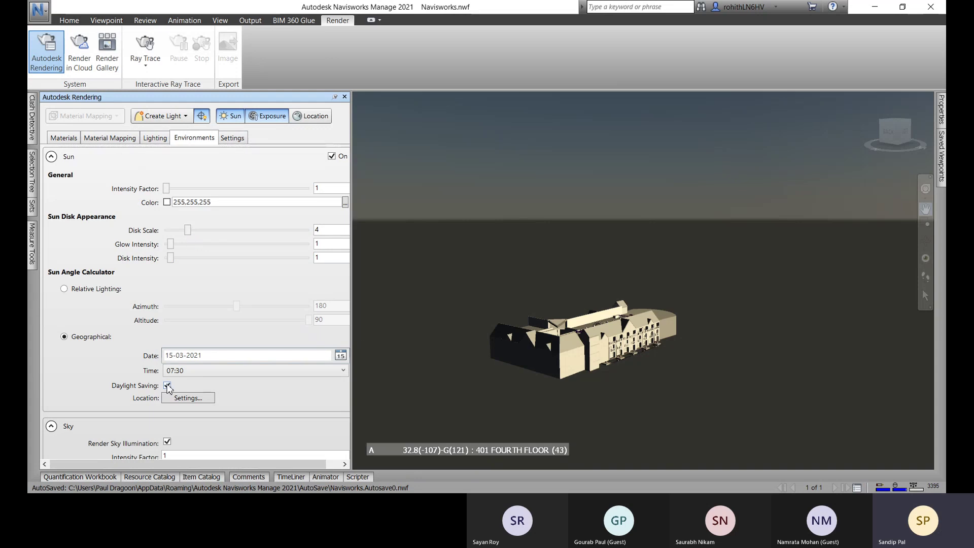
# Try 08:30 as the sun's geographical time, change it to 00:45, and bring the sun into view above the building
pyautogui.click(213, 375)
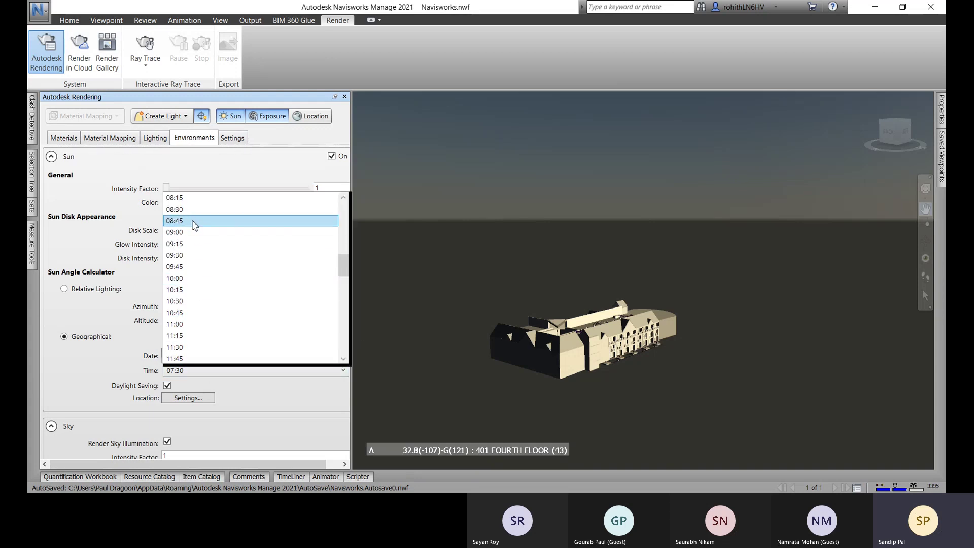
pyautogui.click(184, 209)
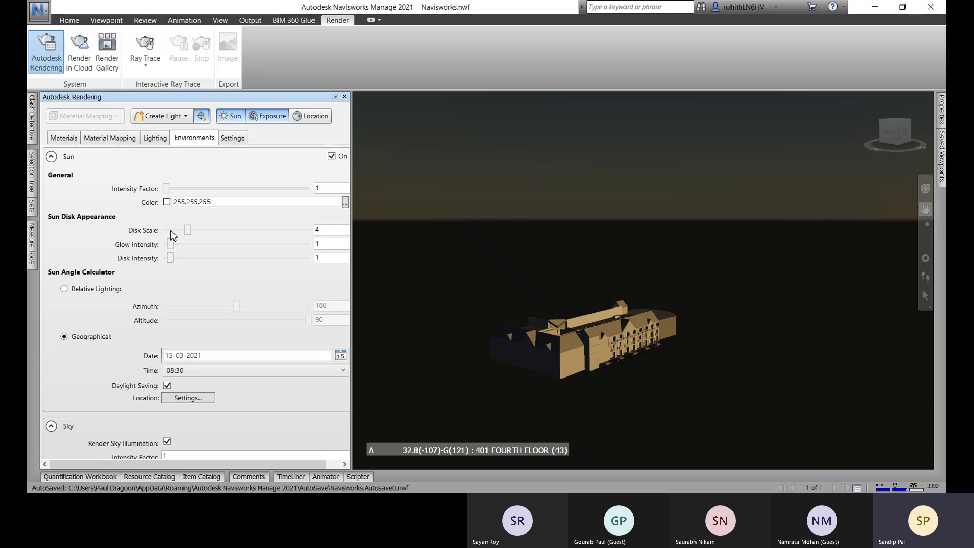
pyautogui.click(211, 371)
pyautogui.scroll(4, 184, 226)
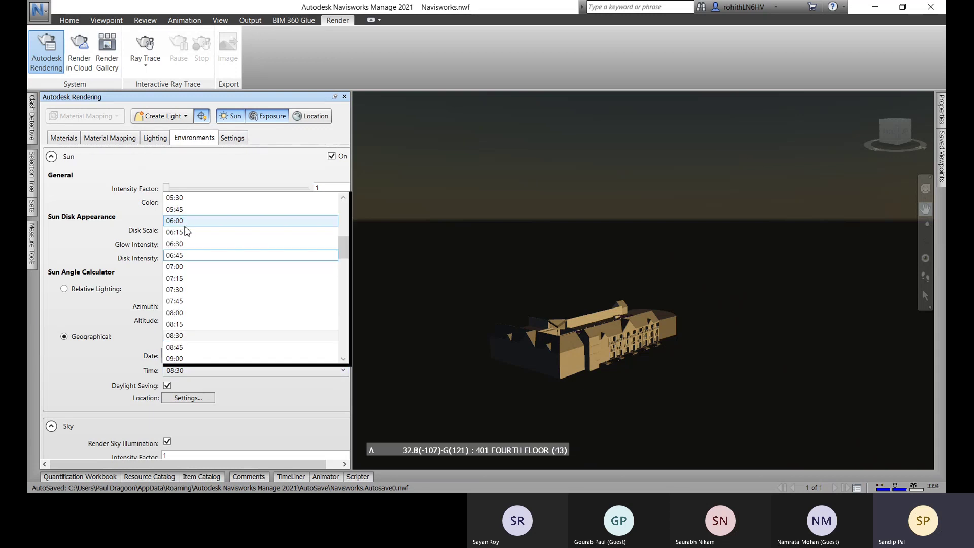
pyautogui.scroll(5, 188, 215)
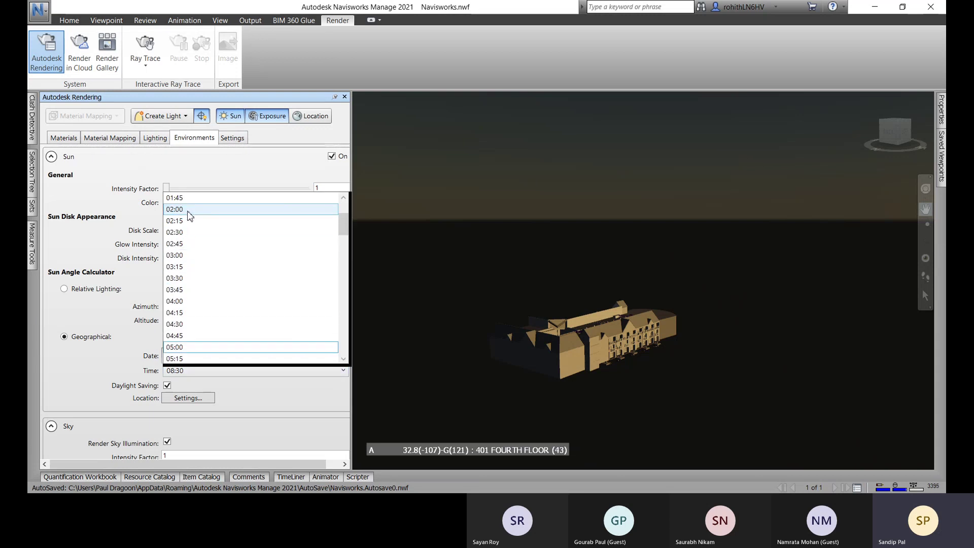
pyautogui.scroll(3, 188, 214)
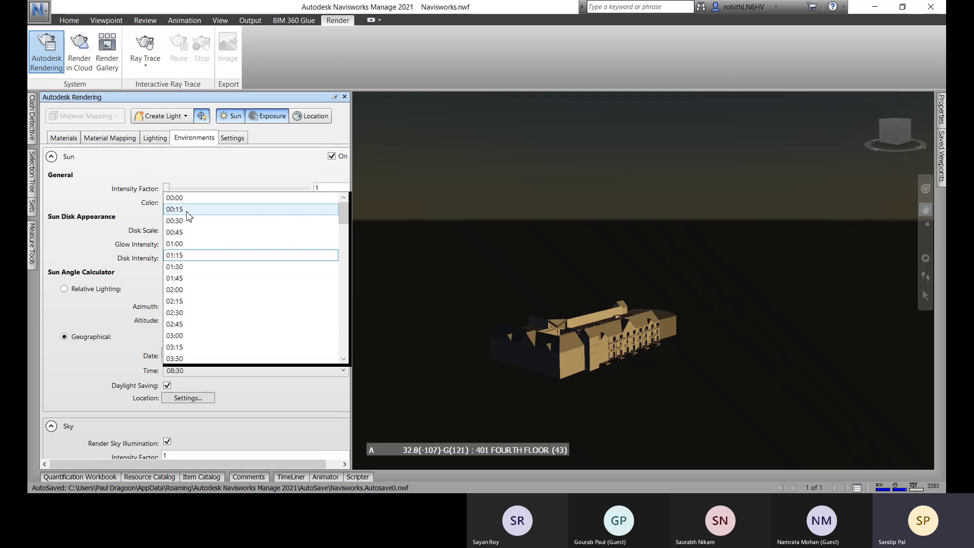
pyautogui.click(188, 231)
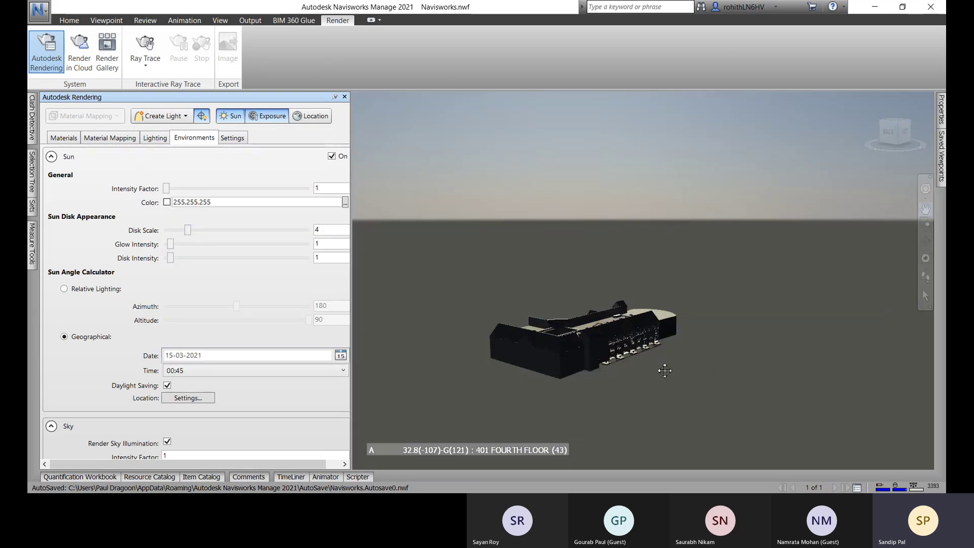
pyautogui.keyDown('shift'); pyautogui.moveTo(663, 370); pyautogui.dragTo(623, 269, button='middle'); pyautogui.keyUp('shift')
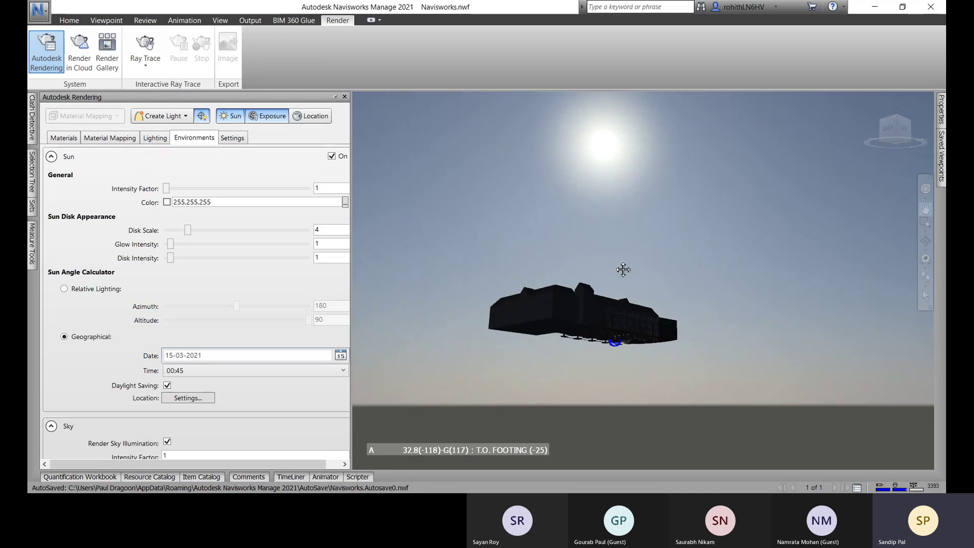
# Turn the sun off and on again, and set its color to yellow (255,255,0)
pyautogui.click(332, 157)
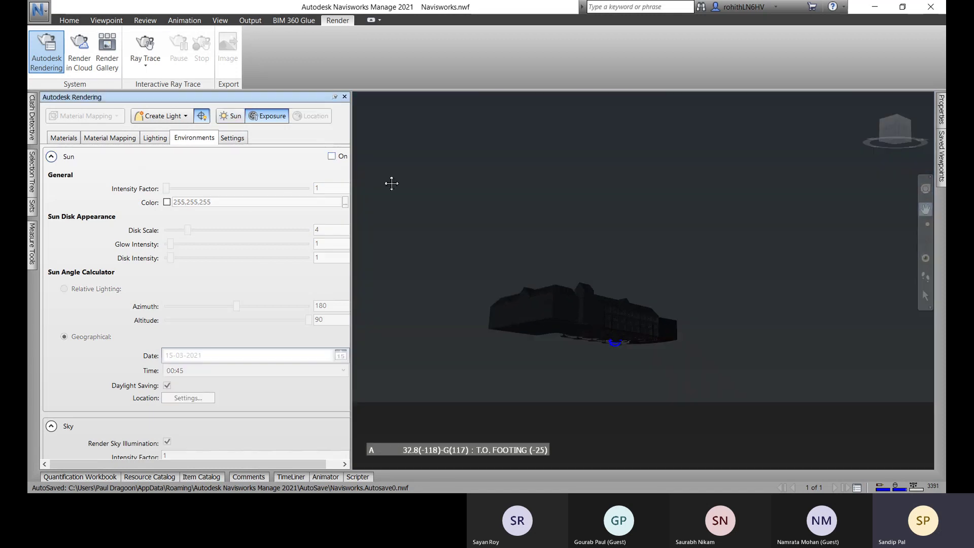
pyautogui.click(332, 157)
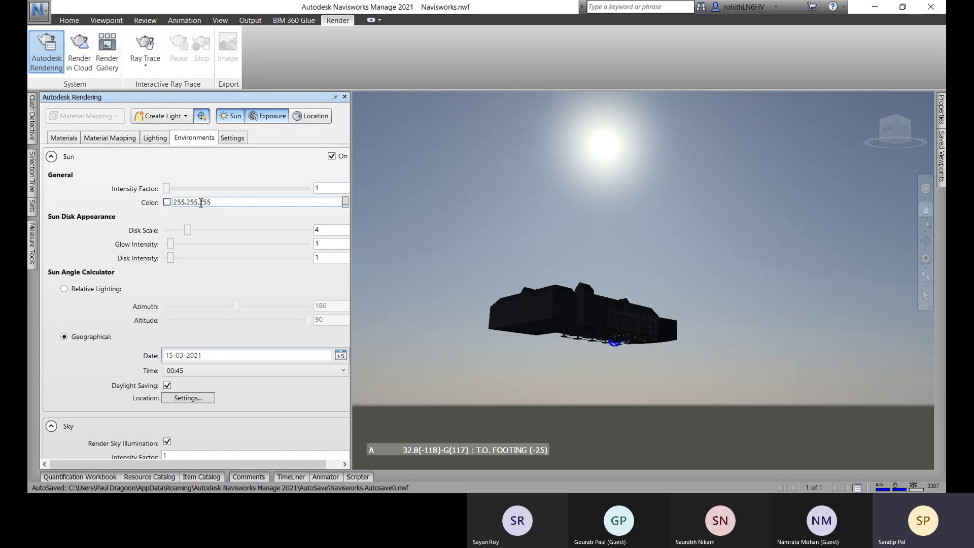
pyautogui.click(345, 202)
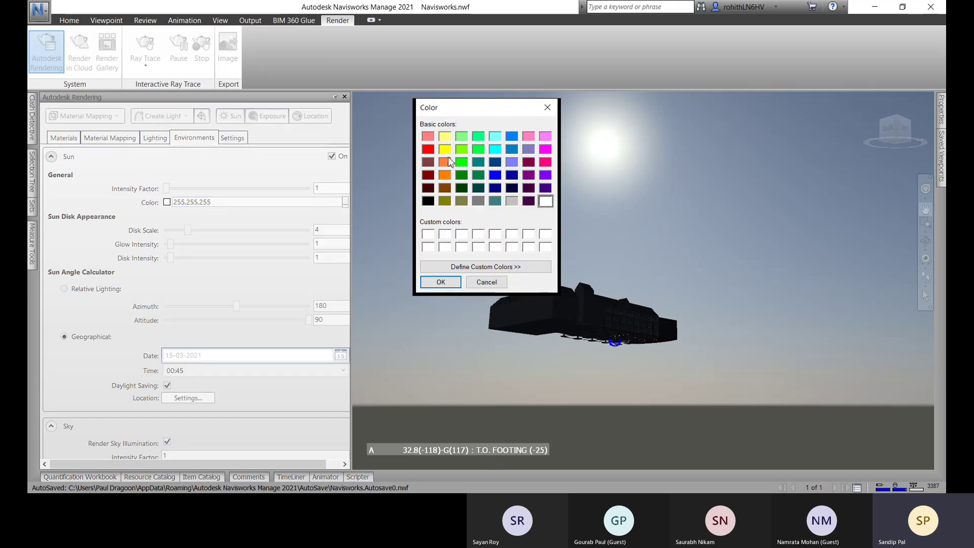
pyautogui.click(451, 283)
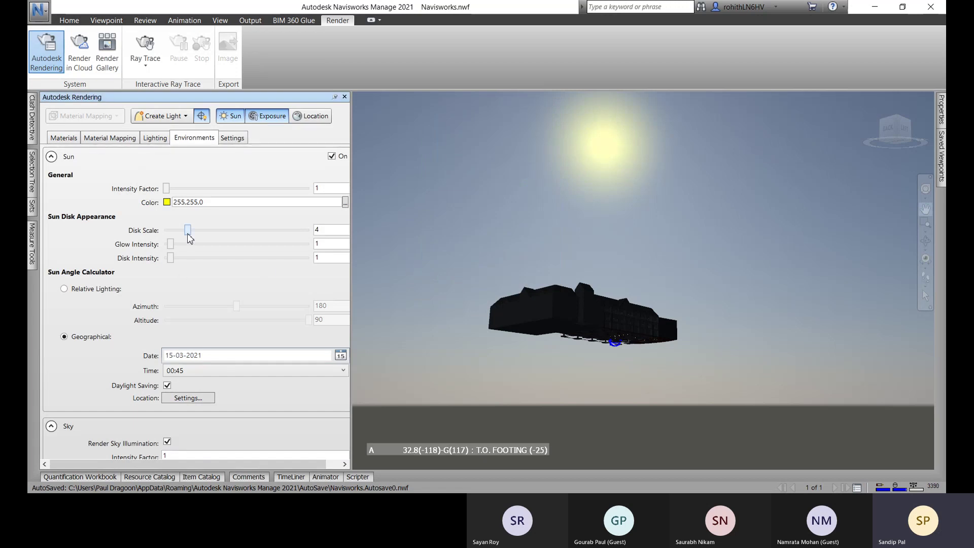
# Set the sun's disk scale to 3.8, glow intensity to 2.2 and disk intensity to 1.3
pyautogui.moveTo(187, 233); pyautogui.dragTo(177, 268)
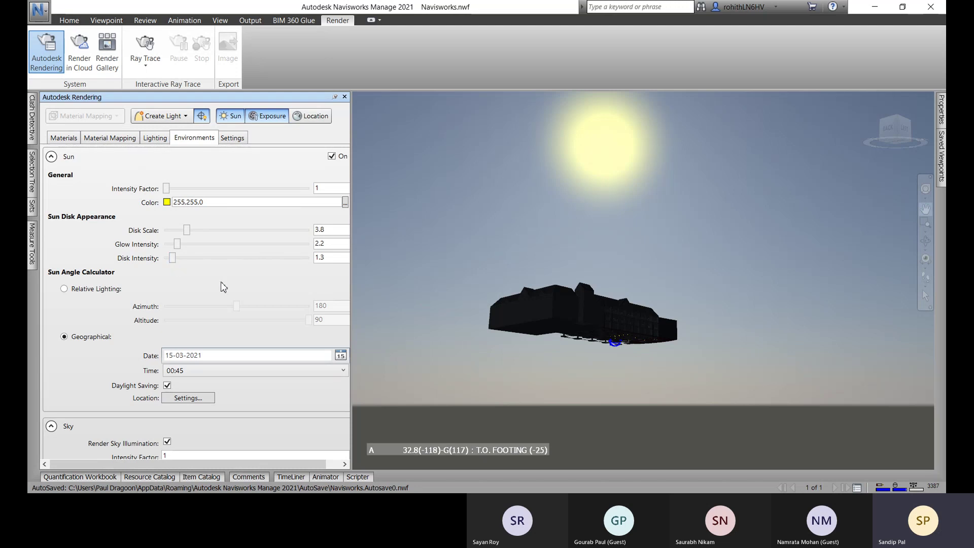
# Switch the sun angle calculation to relative lighting with azimuth 85.2 and altitude 16.2
pyautogui.click(64, 289)
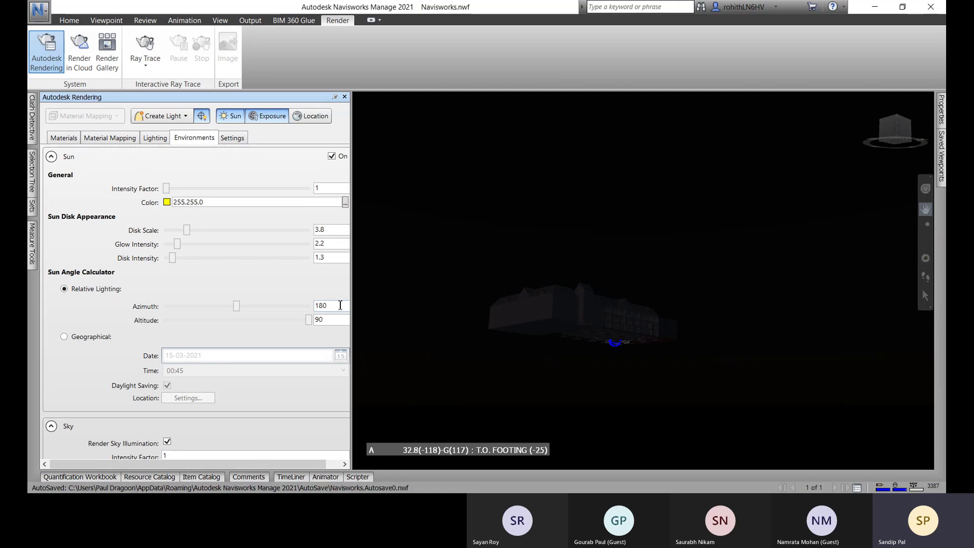
pyautogui.moveTo(308, 322); pyautogui.dragTo(233, 307)
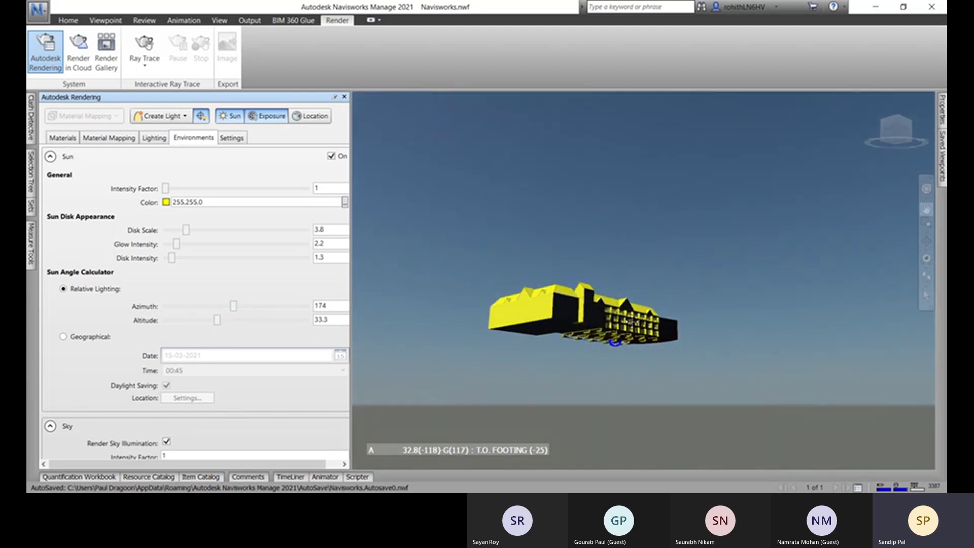
pyautogui.moveTo(615, 342)
pyautogui.mouseDown()
pyautogui.moveTo(649, 314)
pyautogui.moveTo(563, 310)
pyautogui.moveTo(535, 292)
pyautogui.mouseUp()
pyautogui.moveTo(526, 260); pyautogui.dragTo(512, 238)
pyautogui.moveTo(233, 306); pyautogui.dragTo(201, 329)
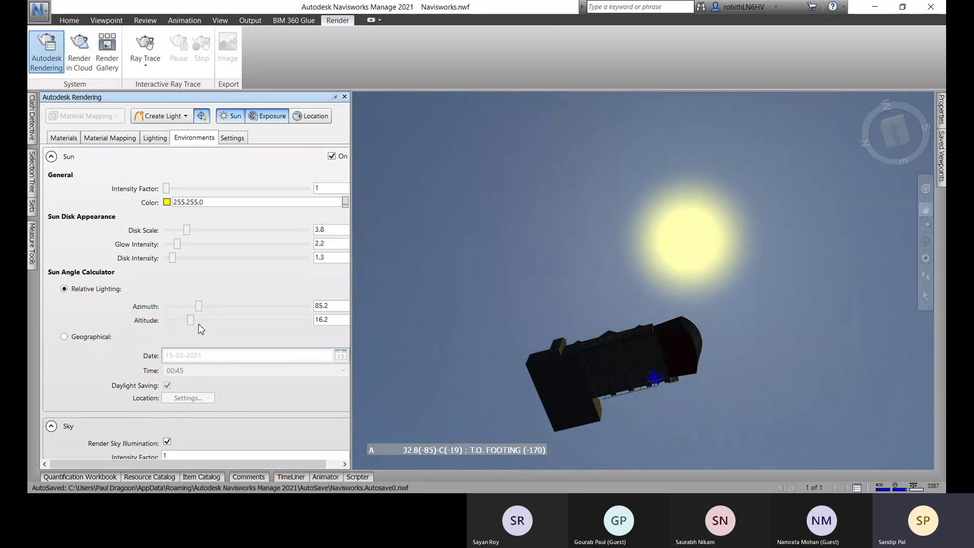
# Set the sun's color to white (255,255,255) and show the sunlit facade of the building
pyautogui.keyDown('shift'); pyautogui.moveTo(572, 376); pyautogui.dragTo(649, 41, button='middle'); pyautogui.keyUp('shift')
pyautogui.keyDown('shift'); pyautogui.moveTo(632, 190); pyautogui.dragTo(603, 314, button='middle'); pyautogui.keyUp('shift')
pyautogui.scroll(4, 616, 327)
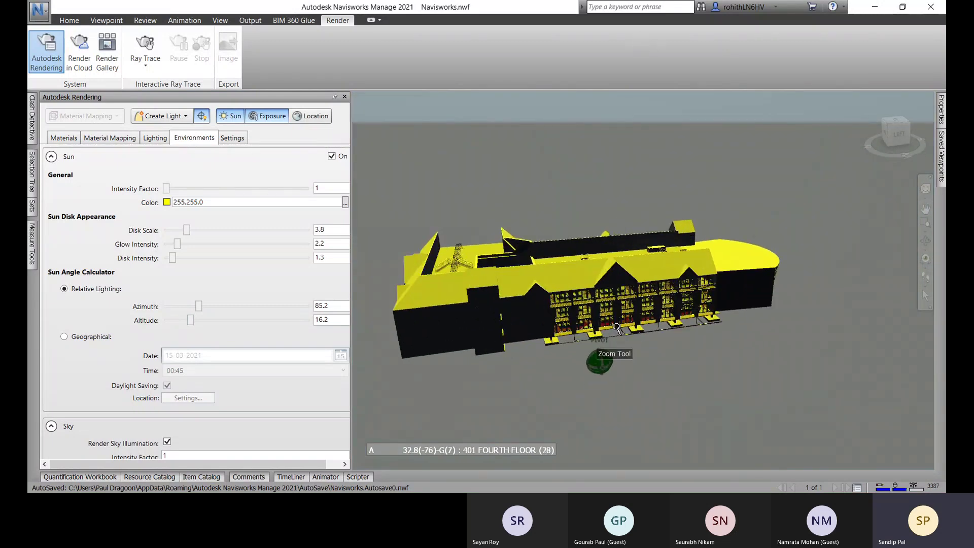
pyautogui.scroll(2, 616, 327)
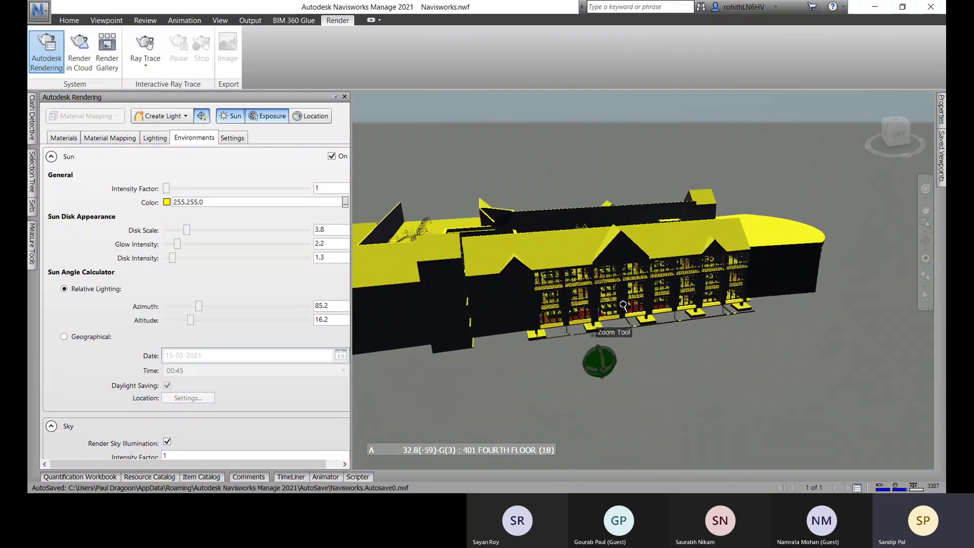
pyautogui.click(168, 204)
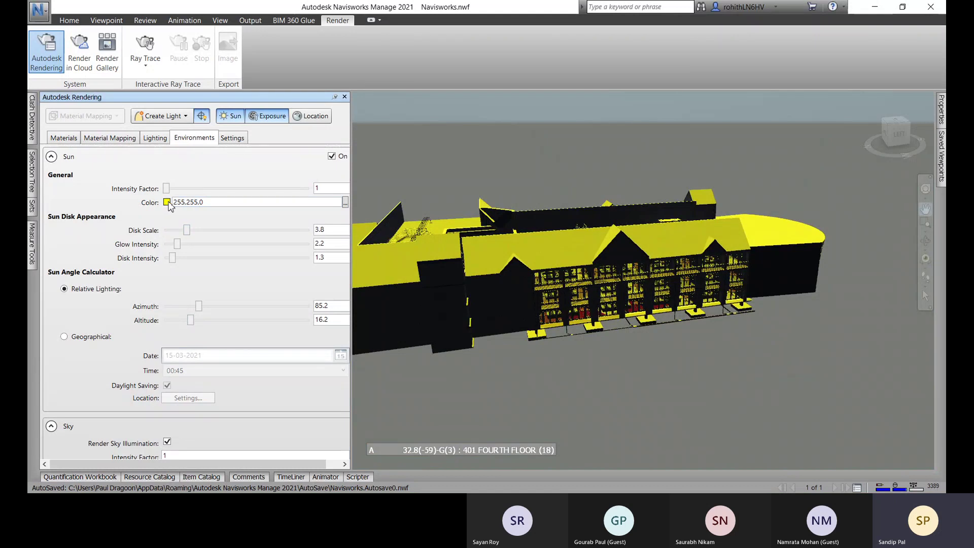
pyautogui.click(169, 204)
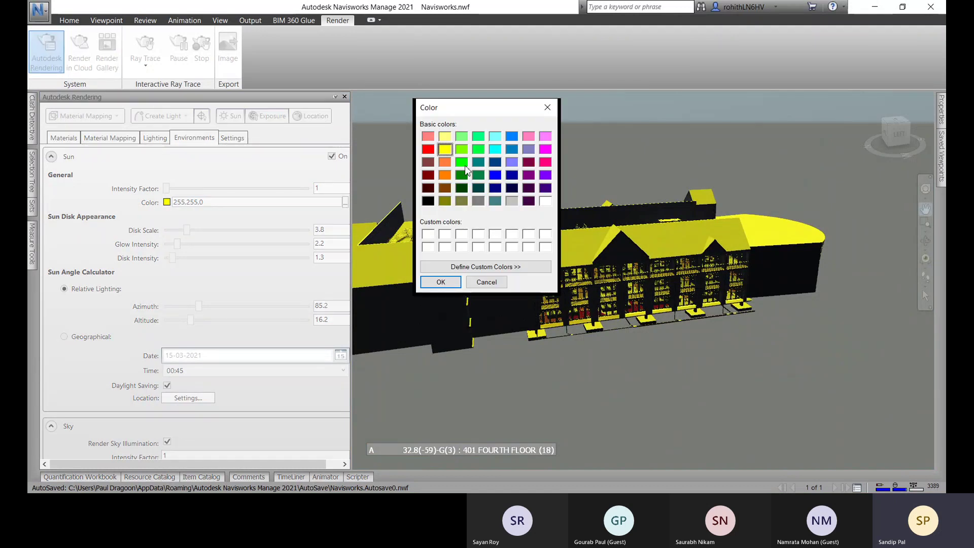
pyautogui.click(545, 201)
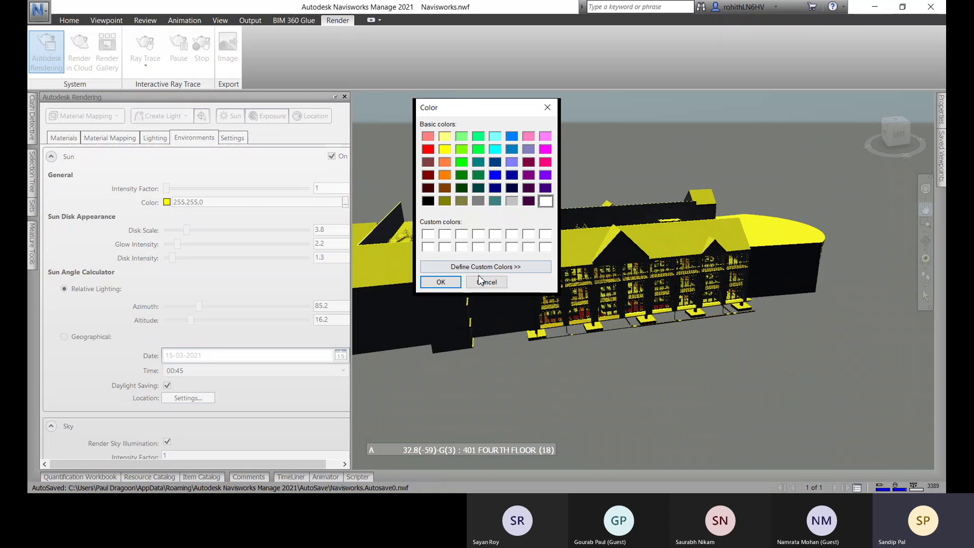
pyautogui.click(440, 282)
pyautogui.moveTo(583, 369)
pyautogui.keyDown('shift'); pyautogui.mouseDown(button='middle')
pyautogui.moveTo(757, 358)
pyautogui.moveTo(422, 355)
pyautogui.moveTo(943, 352)
pyautogui.mouseUp(button='middle'); pyautogui.keyUp('shift')
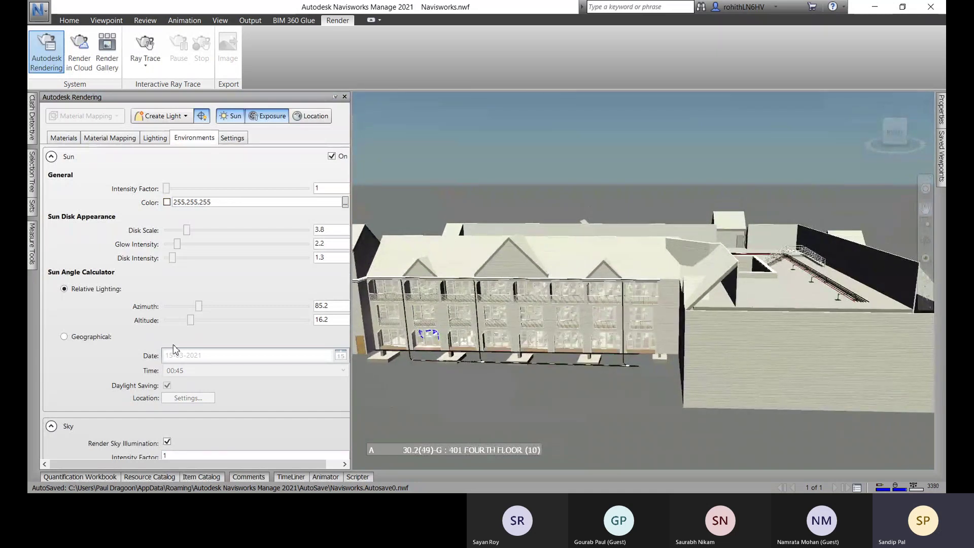
# Set the sky's haze to 3.5 with the sun in view behind the building
pyautogui.scroll(-4, 223, 314)
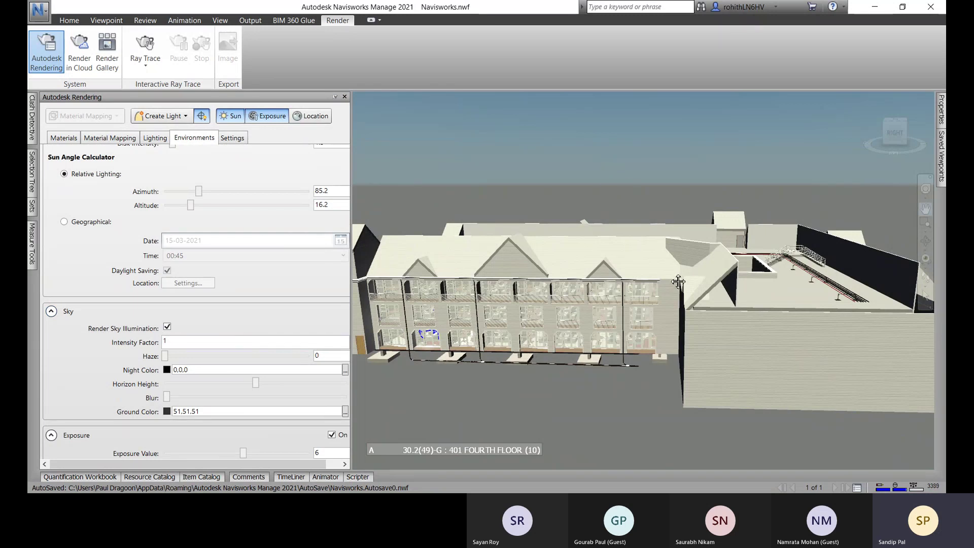
pyautogui.moveTo(698, 283); pyautogui.dragTo(826, 224)
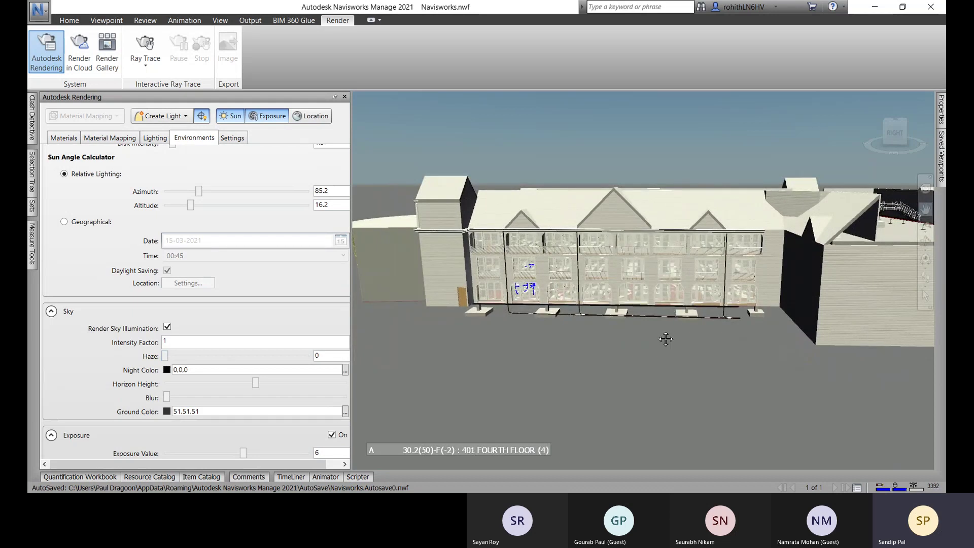
pyautogui.moveTo(667, 227)
pyautogui.keyDown('shift'); pyautogui.mouseDown(button='middle')
pyautogui.moveTo(657, 251)
pyautogui.moveTo(681, 228)
pyautogui.moveTo(700, 178)
pyautogui.moveTo(675, 153)
pyautogui.moveTo(680, 136)
pyautogui.moveTo(665, 108)
pyautogui.mouseUp(button='middle'); pyautogui.keyUp('shift')
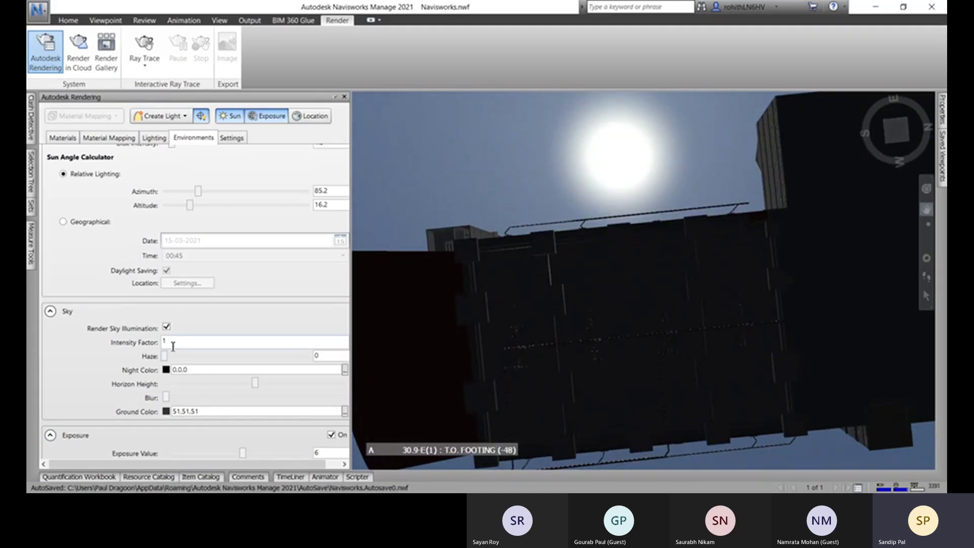
pyautogui.moveTo(165, 356); pyautogui.dragTo(200, 364)
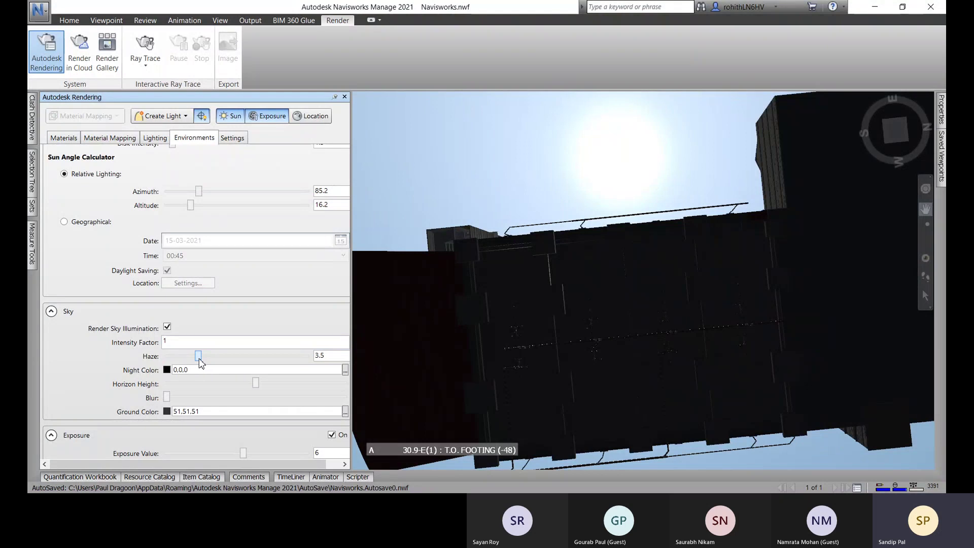
# Show the building from outside and set the sky's ground color to green (0,128,0)
pyautogui.keyDown('shift'); pyautogui.moveTo(471, 348); pyautogui.dragTo(381, 27, button='middle'); pyautogui.keyUp('shift')
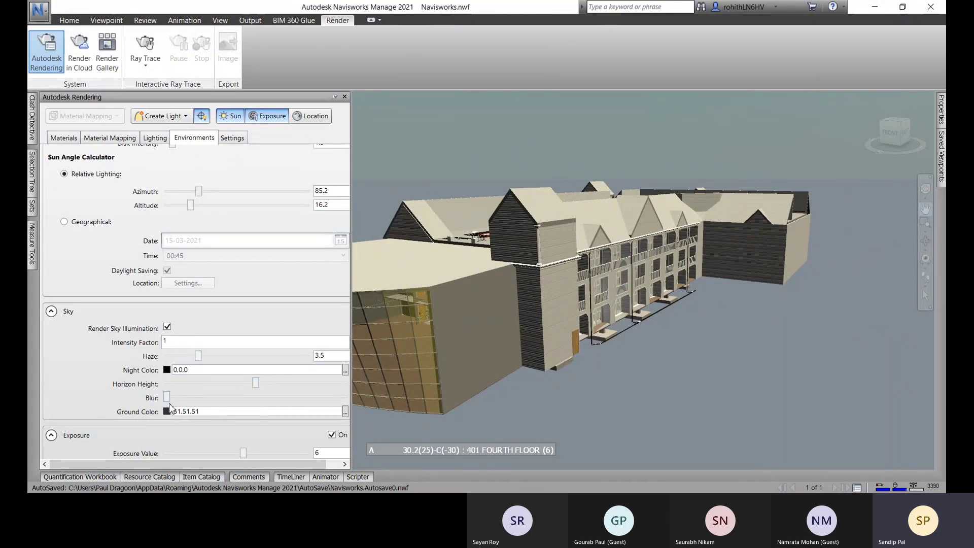
pyautogui.moveTo(627, 292); pyautogui.dragTo(487, 331, button='middle')
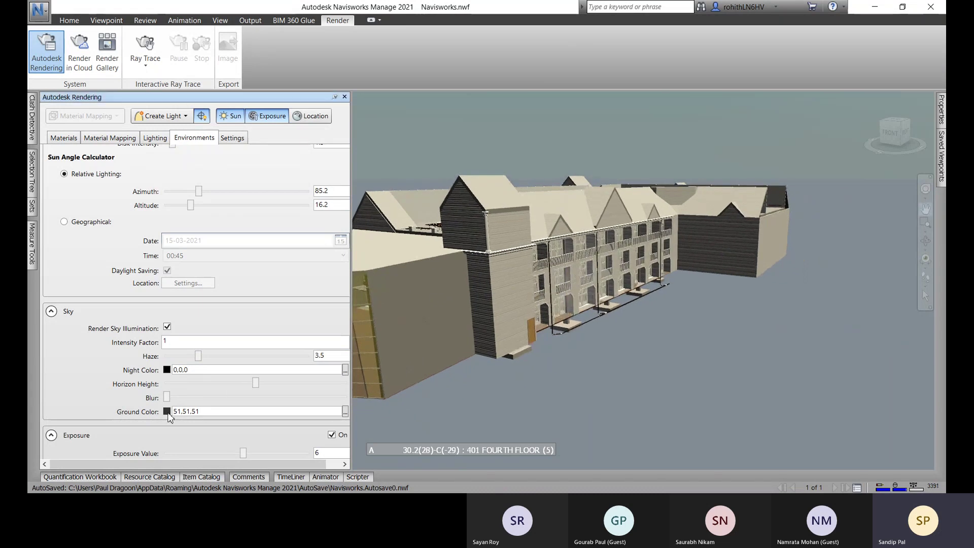
pyautogui.click(345, 412)
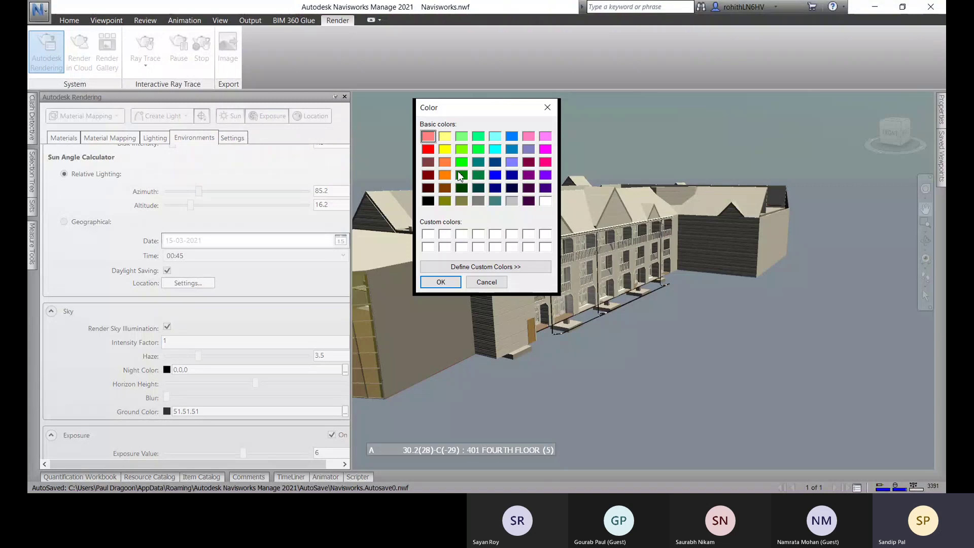
pyautogui.click(445, 284)
pyautogui.keyDown('shift'); pyautogui.moveTo(685, 337); pyautogui.dragTo(789, 333, button='middle'); pyautogui.keyUp('shift')
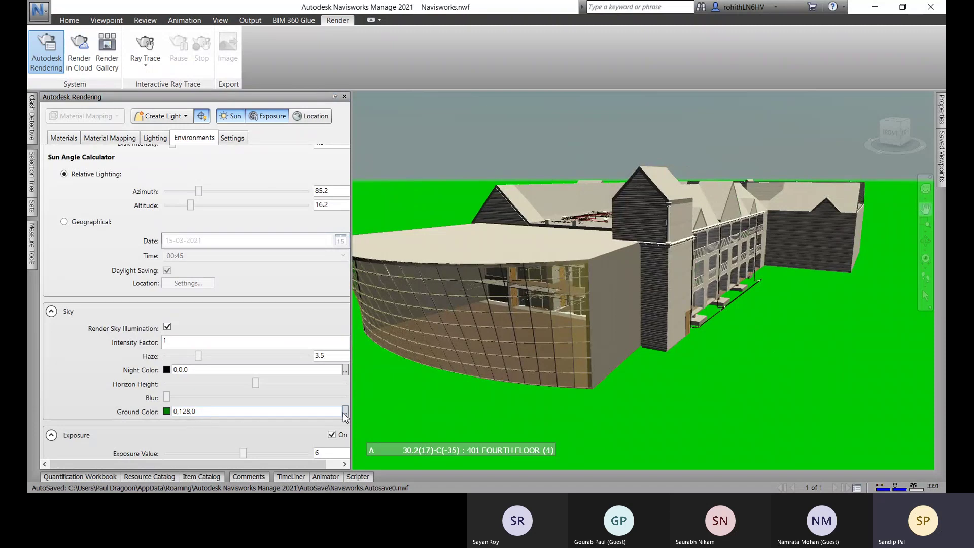
# Set the sky's ground color to brown (128,64,0)
pyautogui.click(345, 411)
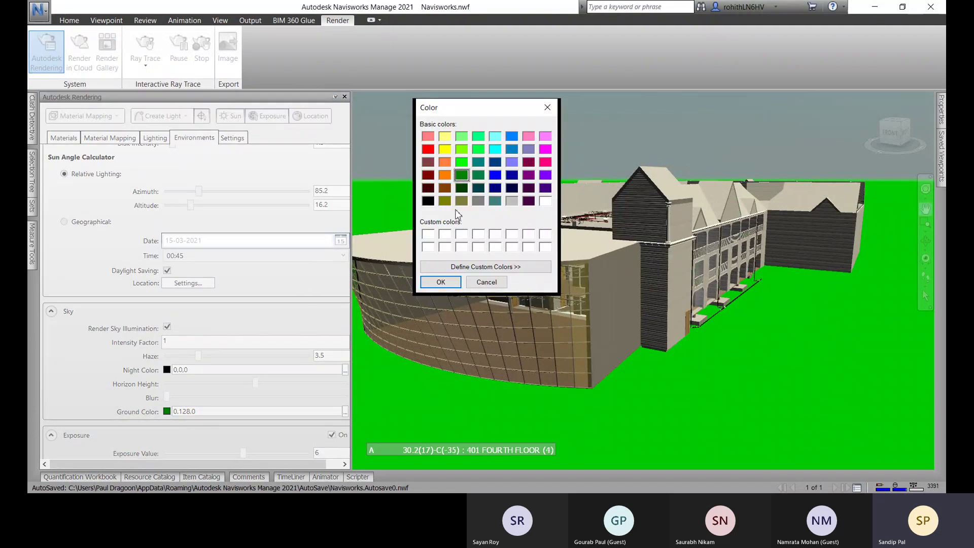
pyautogui.click(445, 189)
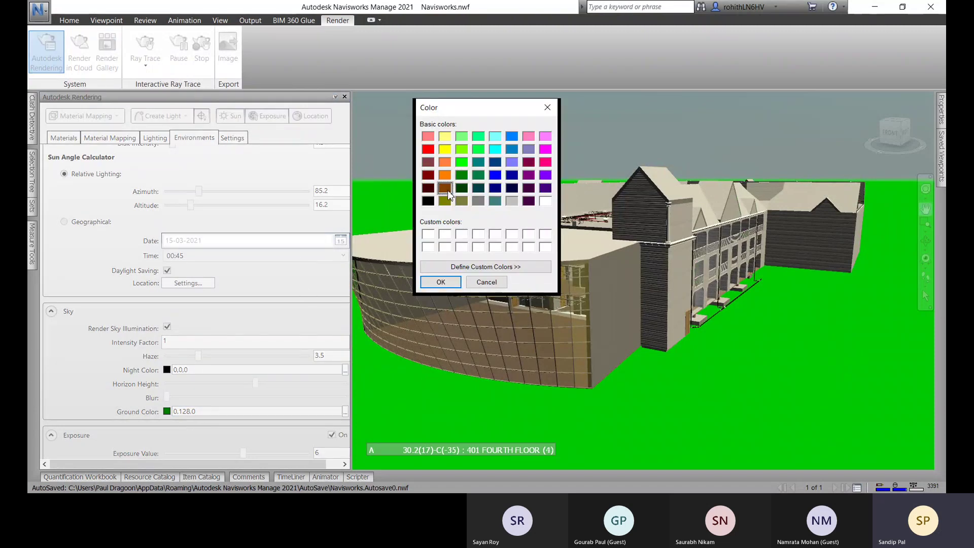
pyautogui.click(441, 281)
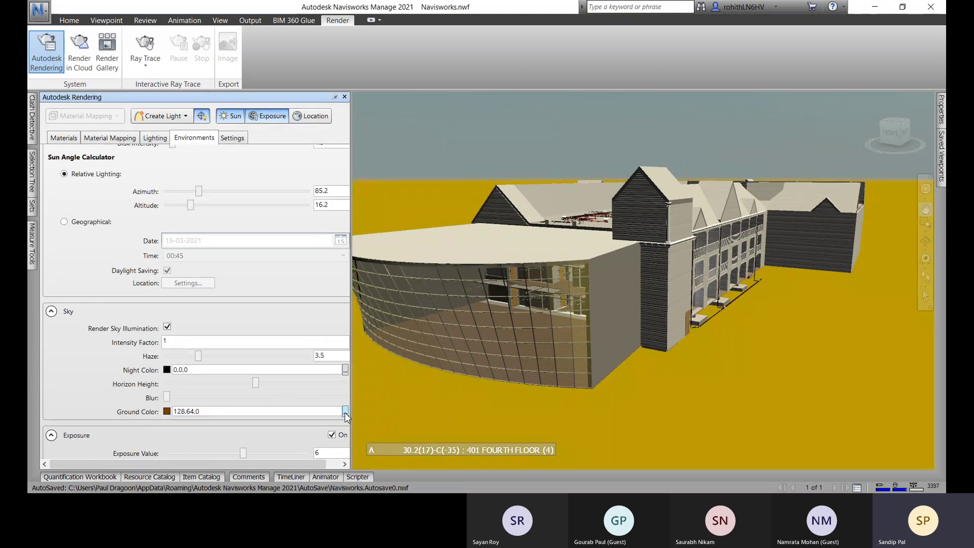
# Set the sky's ground color to reddish brown (128,64,64) and view the building's glazed end
pyautogui.click(345, 411)
pyautogui.click(430, 165)
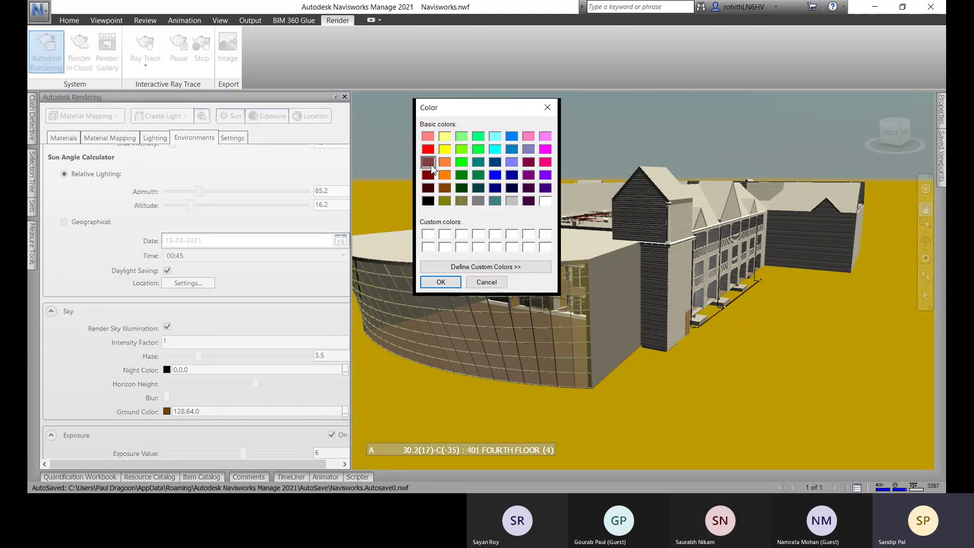
pyautogui.click(440, 282)
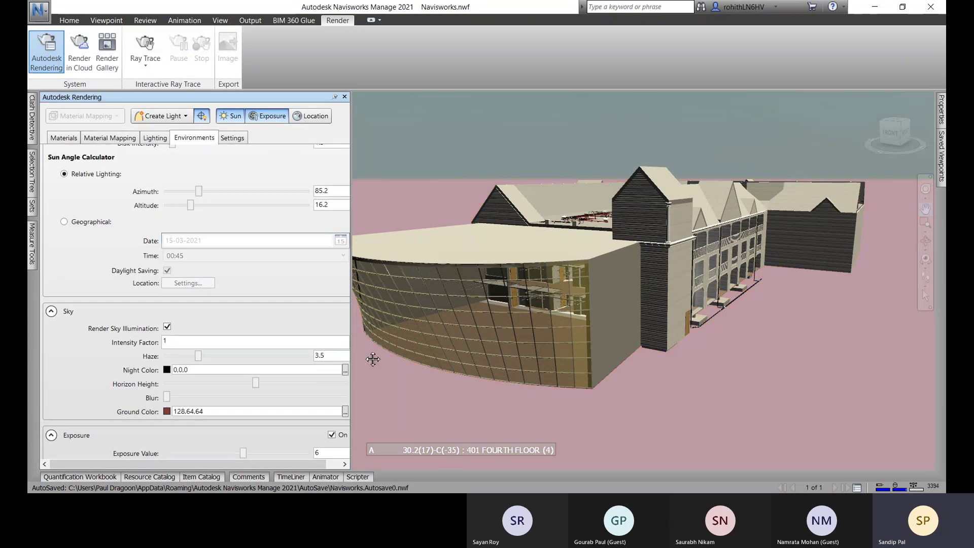
pyautogui.keyDown('shift'); pyautogui.moveTo(700, 405); pyautogui.dragTo(629, 403, button='middle'); pyautogui.keyUp('shift')
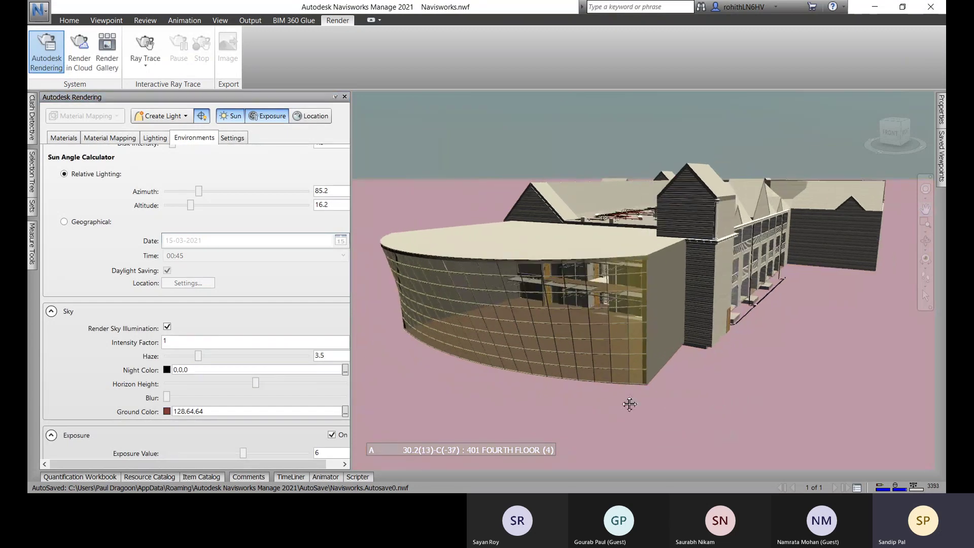
# Set the exposure value to 7.28 and the highlights to 0.4, and inspect the effect along the building's long facade
pyautogui.scroll(-2, 264, 416)
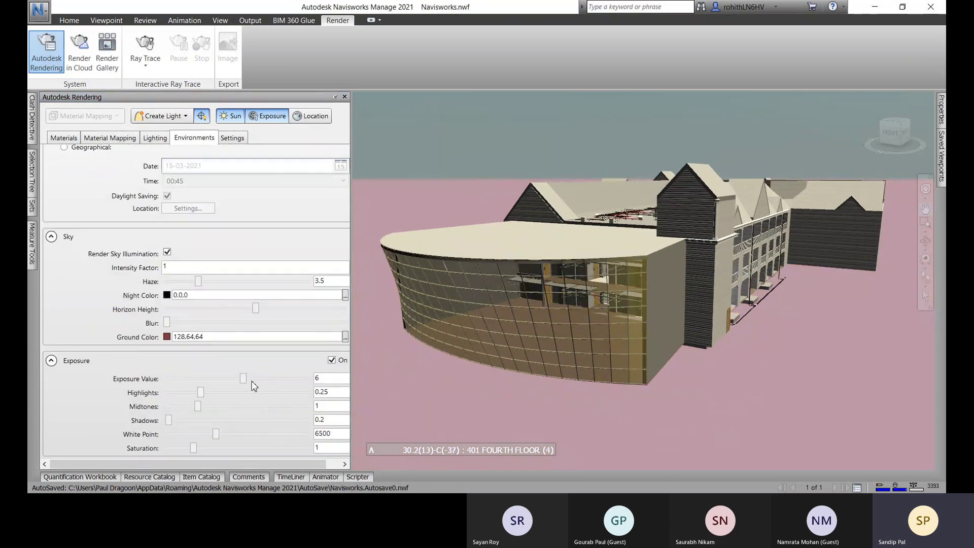
pyautogui.moveTo(244, 381); pyautogui.dragTo(226, 399)
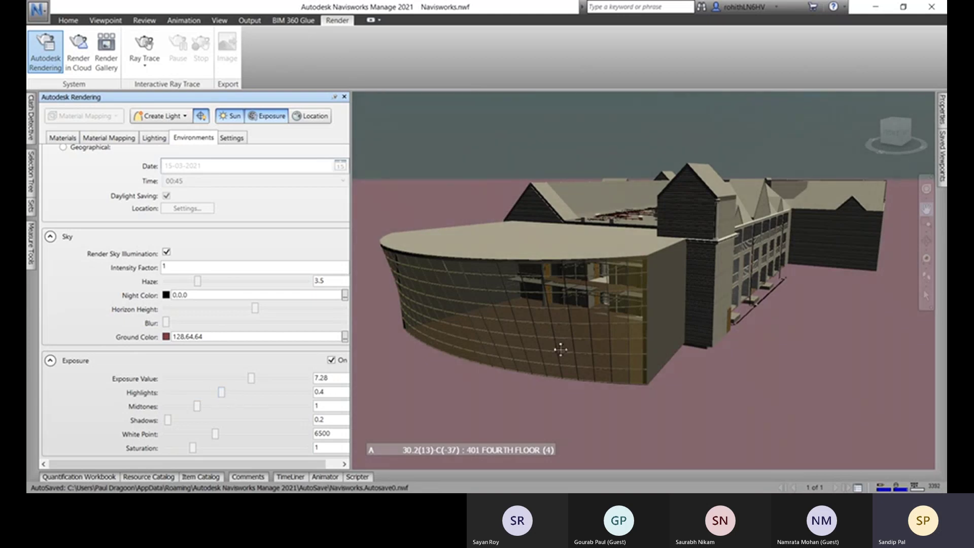
pyautogui.moveTo(560, 349); pyautogui.dragTo(533, 339)
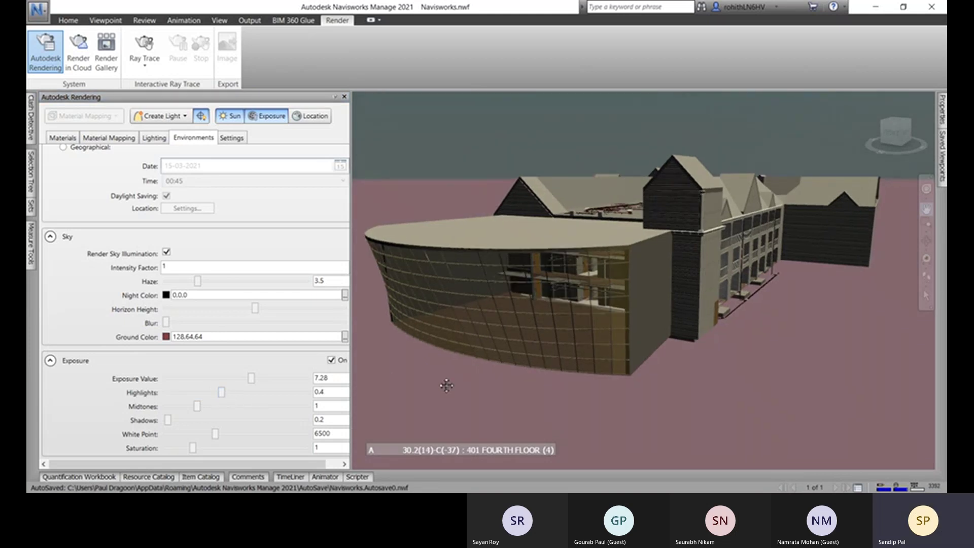
pyautogui.keyDown('shift'); pyautogui.moveTo(487, 405); pyautogui.dragTo(458, 385, button='middle'); pyautogui.keyUp('shift')
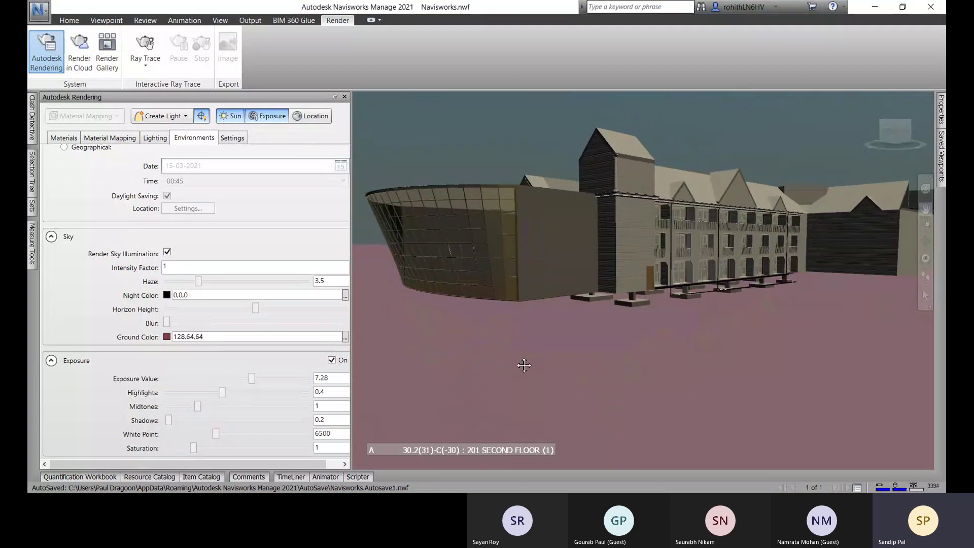
pyautogui.moveTo(522, 365); pyautogui.dragTo(504, 368, button='middle')
pyautogui.keyDown('shift'); pyautogui.moveTo(619, 362); pyautogui.dragTo(576, 406, button='middle'); pyautogui.keyUp('shift')
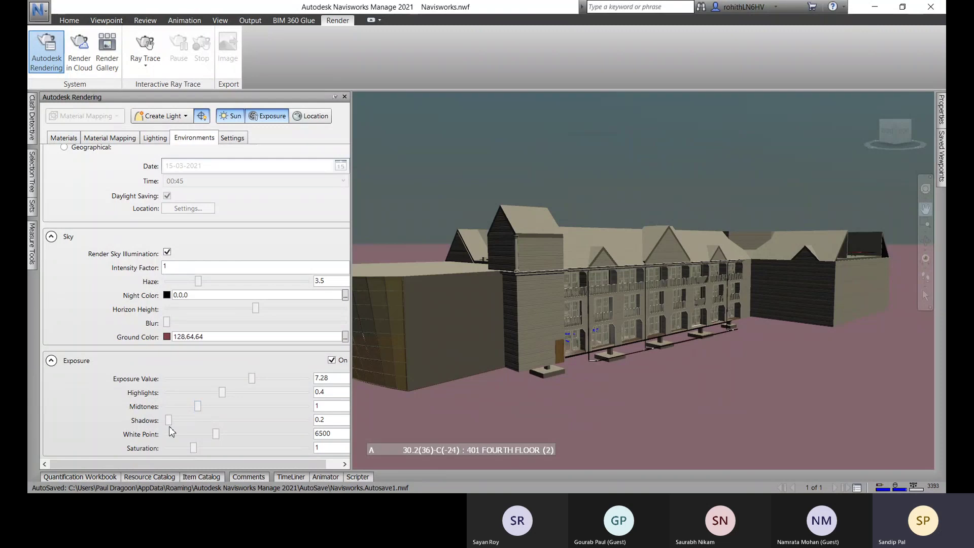
# Set the exposure's shadows to 0.73 and close the rendering settings window
pyautogui.moveTo(170, 427); pyautogui.dragTo(191, 432)
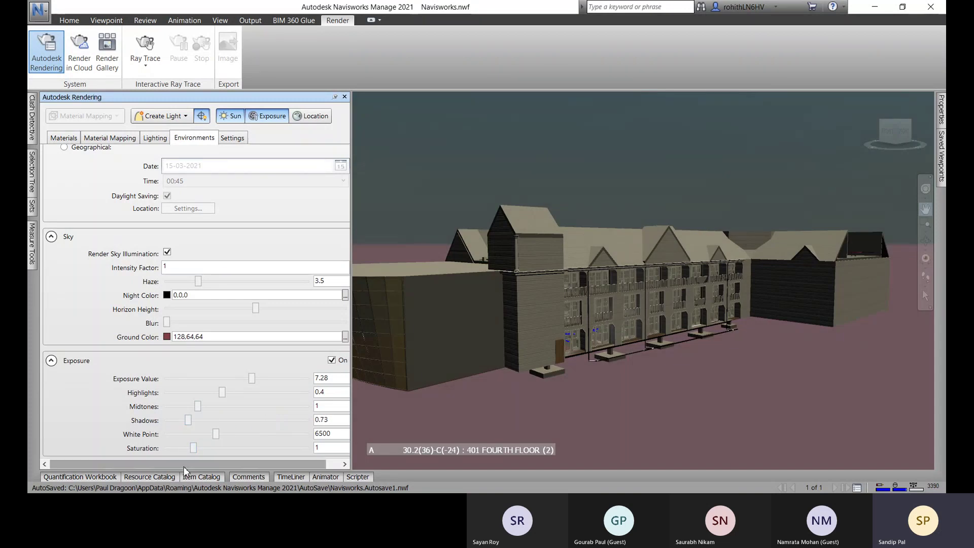
pyautogui.moveTo(184, 465); pyautogui.dragTo(218, 464)
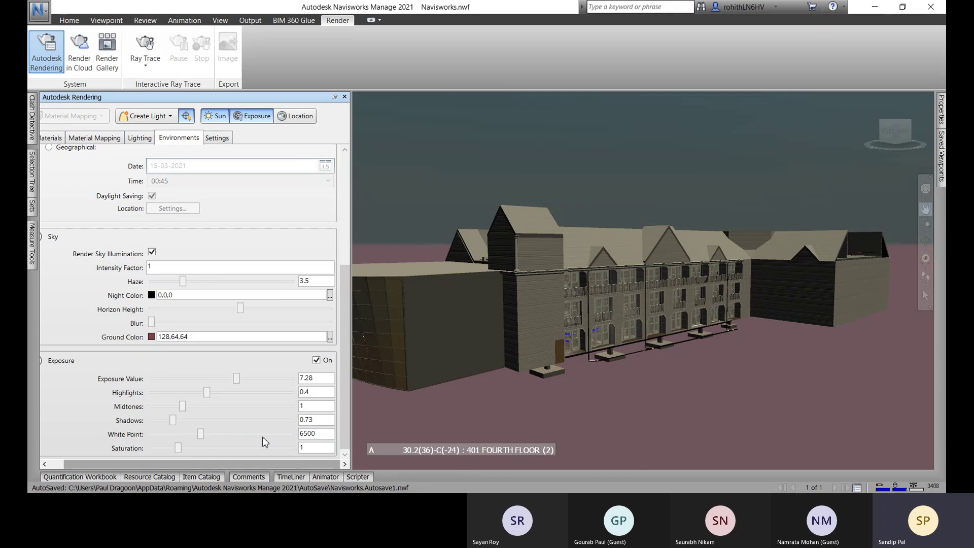
pyautogui.scroll(1, 265, 441)
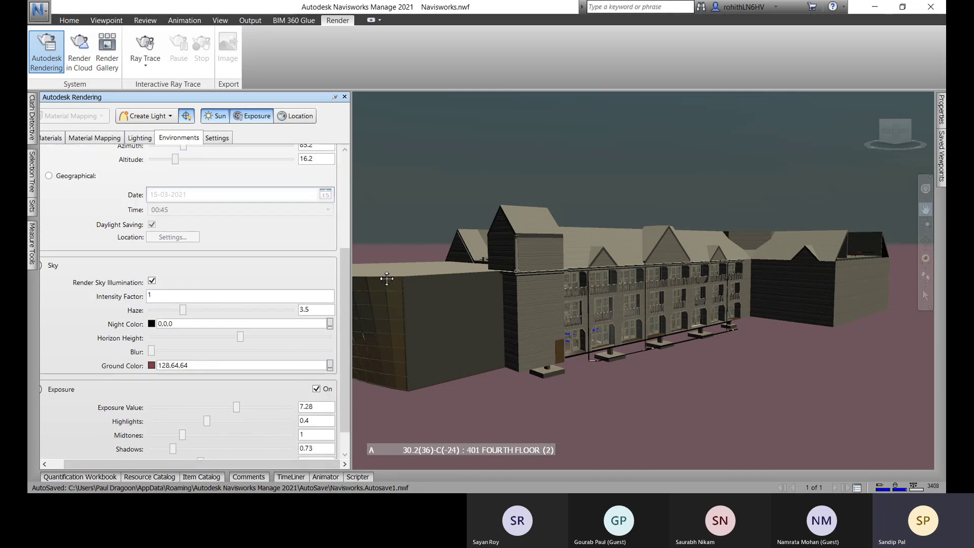
pyautogui.click(345, 97)
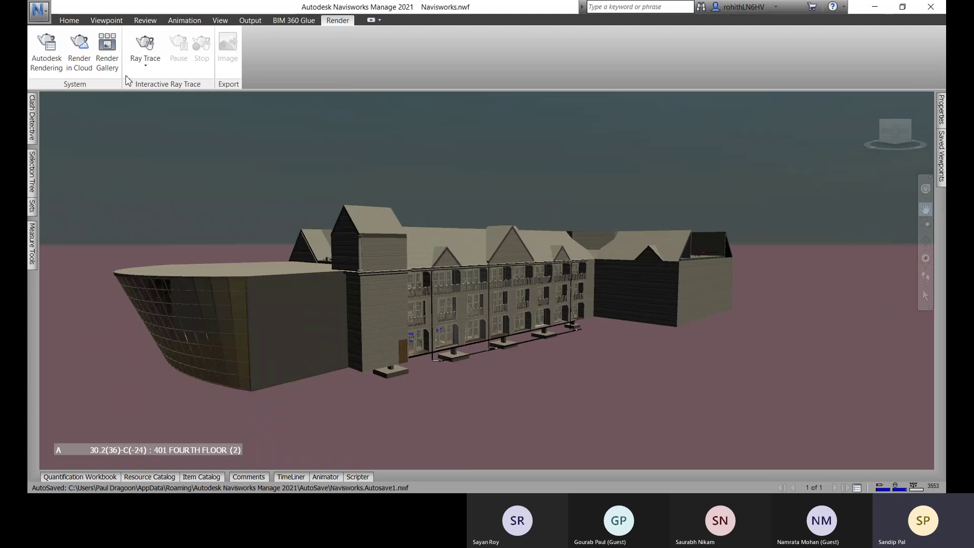
# Choose Custom Settings for ray tracing, try the render time limit, and switch back to Render to Level
pyautogui.click(145, 65)
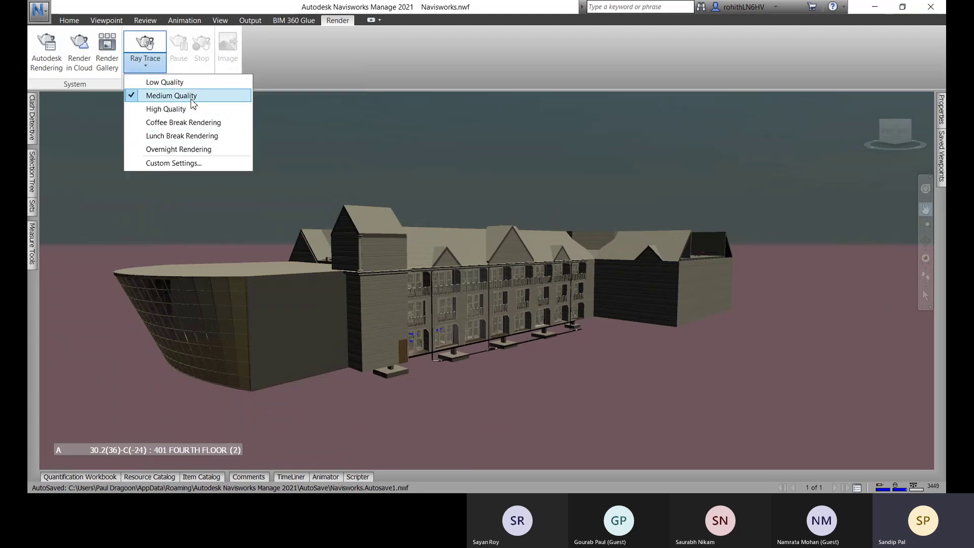
pyautogui.click(193, 163)
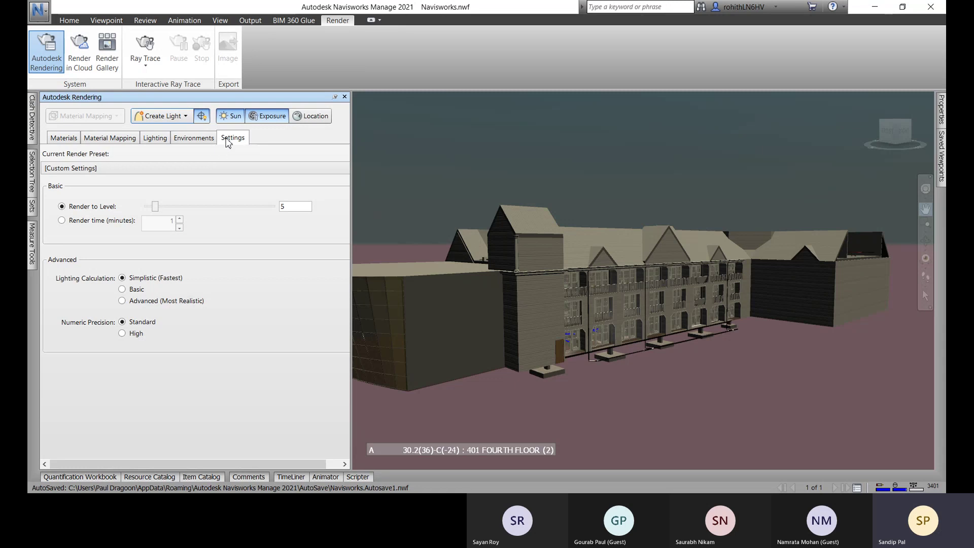
pyautogui.click(61, 220)
pyautogui.click(61, 206)
pyautogui.click(344, 97)
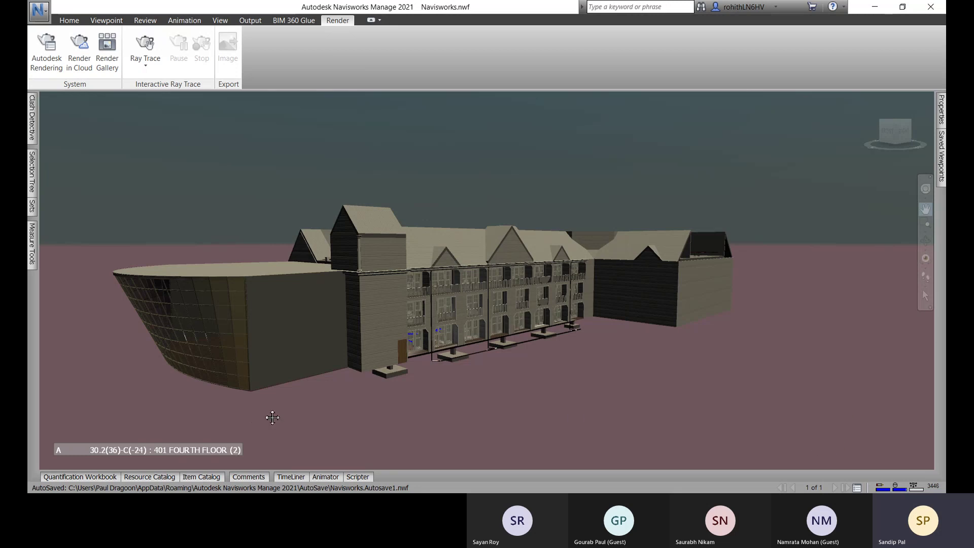
# Try to export the current viewport as a 256 x 256 Windows Bitmap named Navisworks.bmp
pyautogui.moveTo(272, 417); pyautogui.dragTo(308, 426)
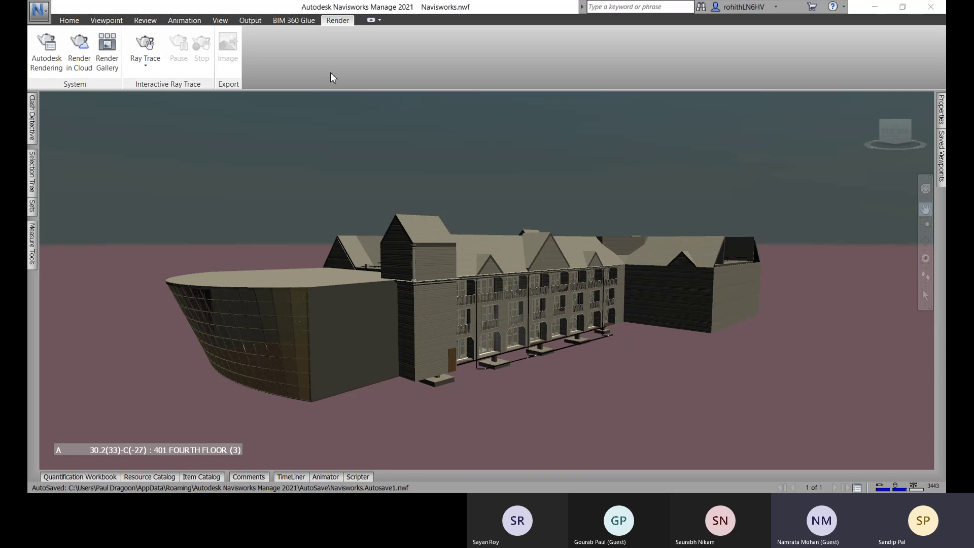
pyautogui.click(220, 20)
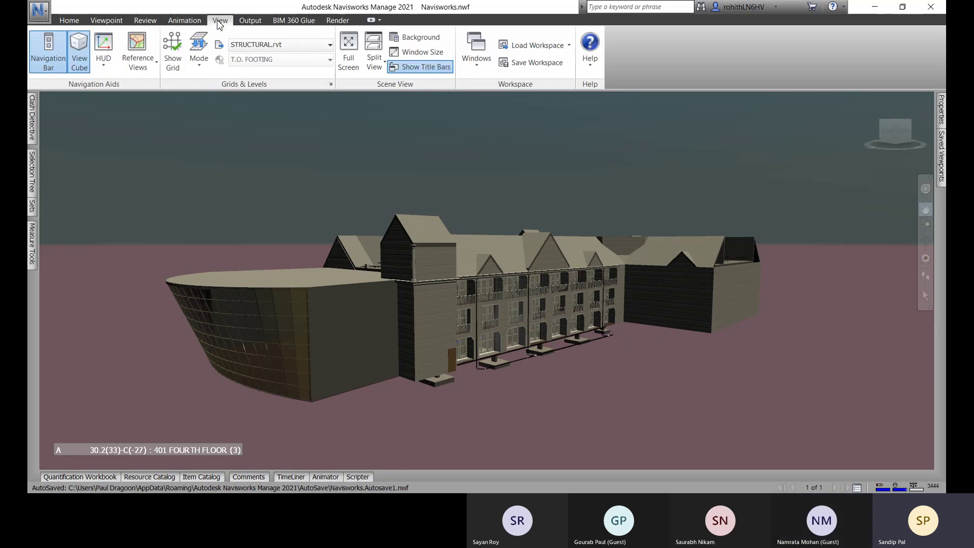
pyautogui.click(106, 20)
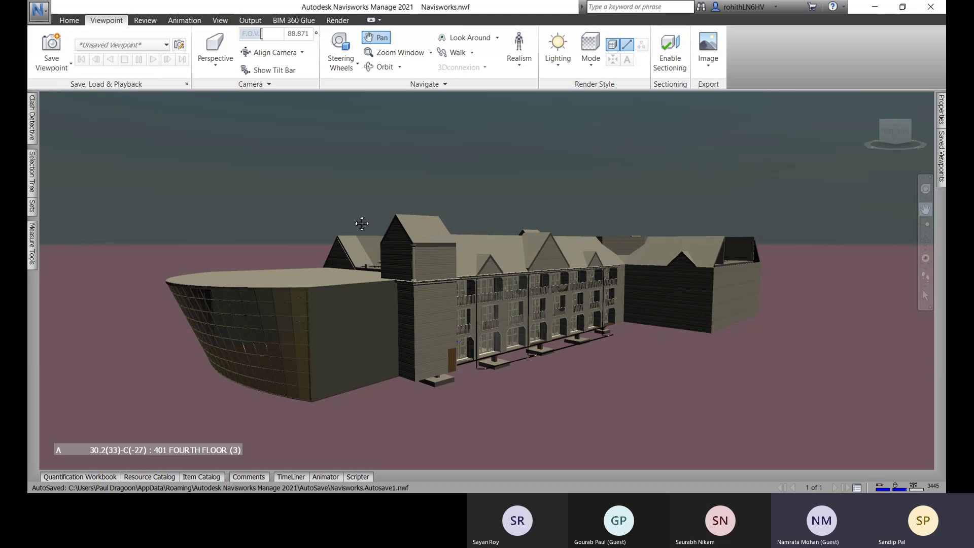
pyautogui.click(708, 67)
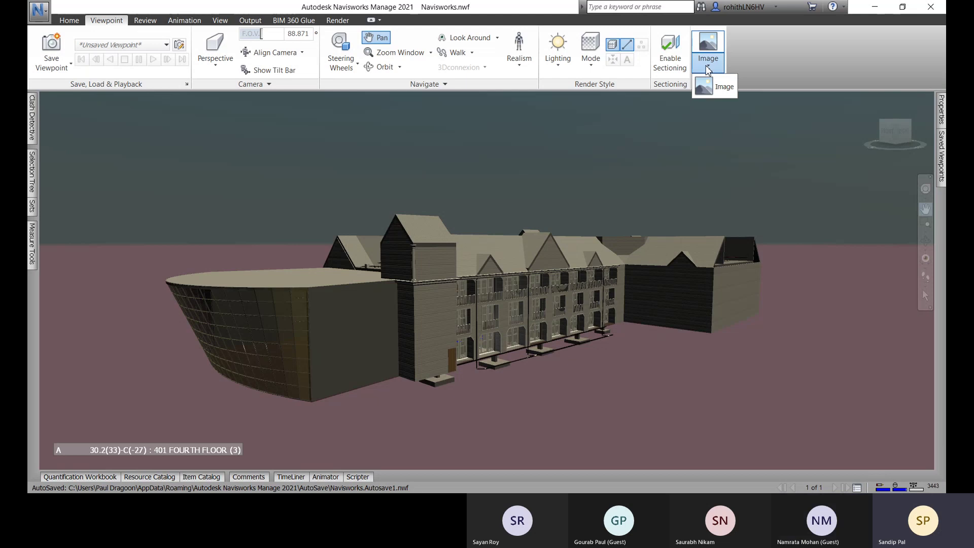
pyautogui.click(723, 91)
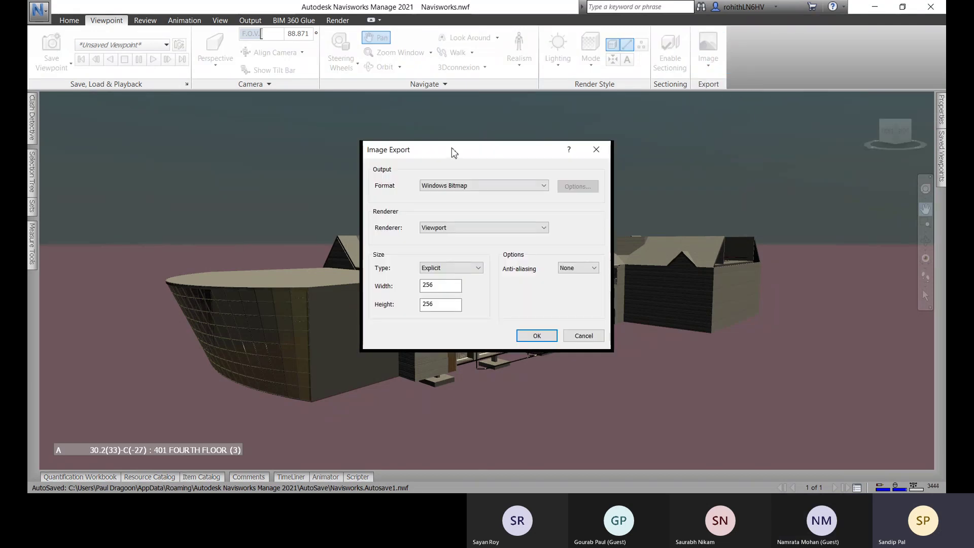
pyautogui.moveTo(454, 152); pyautogui.dragTo(466, 144)
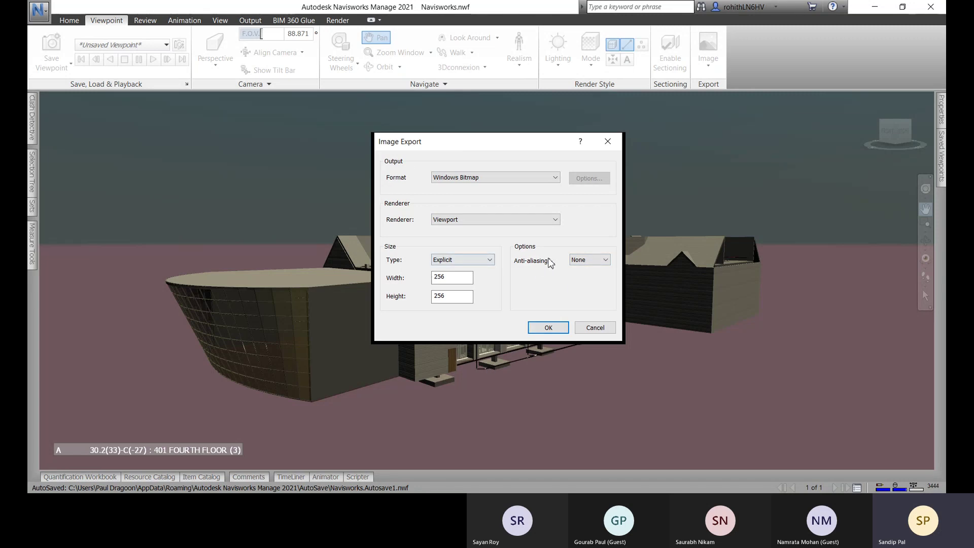
pyautogui.click(540, 328)
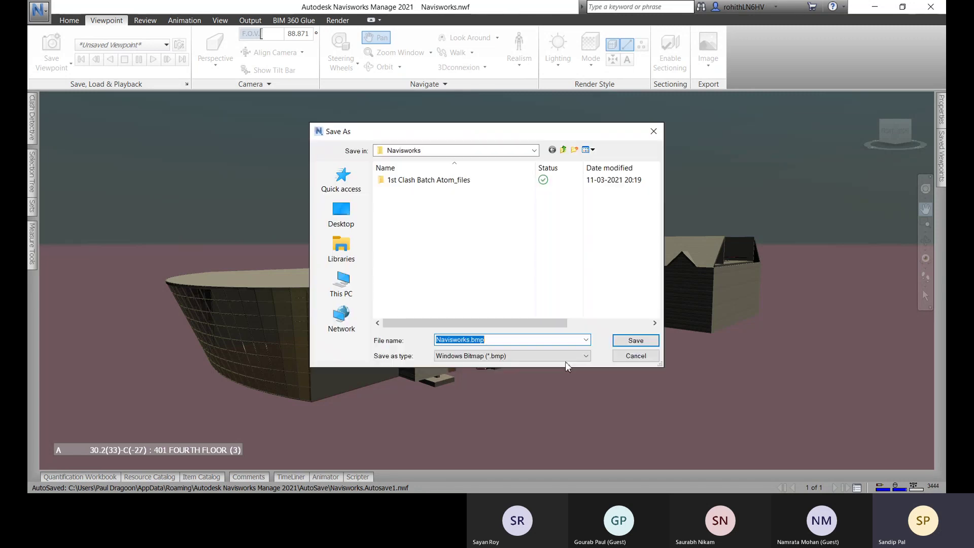
pyautogui.click(501, 355)
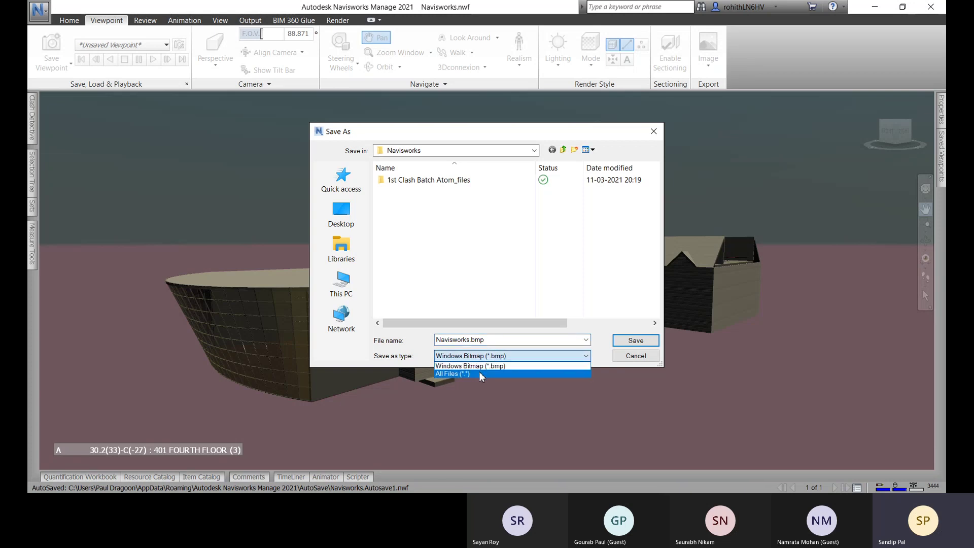
pyautogui.click(486, 366)
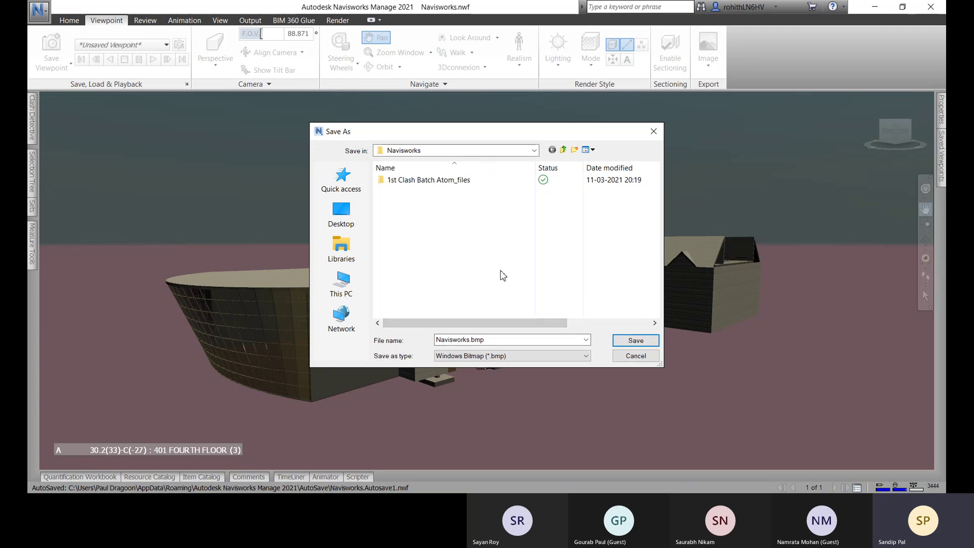
pyautogui.click(635, 359)
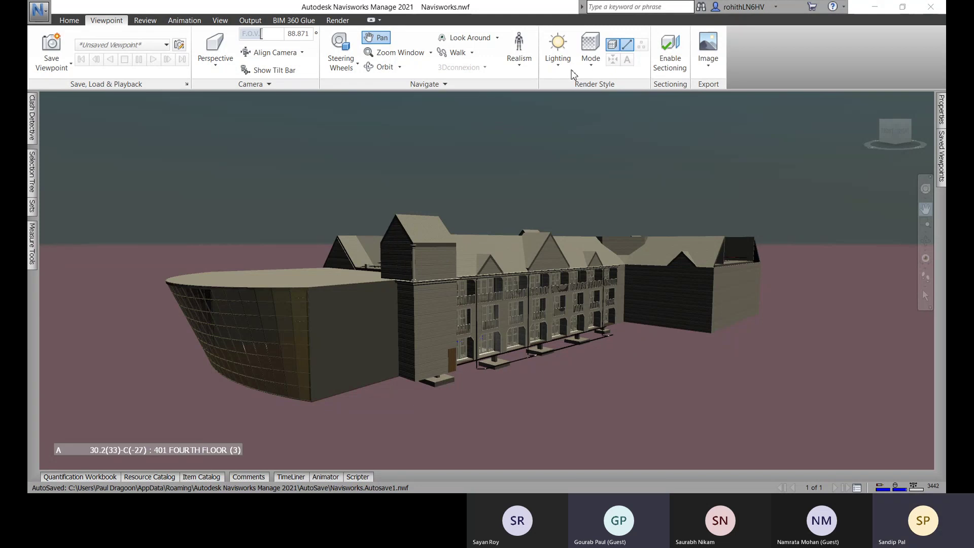
# Enable the Third Person avatar and use Walk to move it in front of the building
pyautogui.click(520, 69)
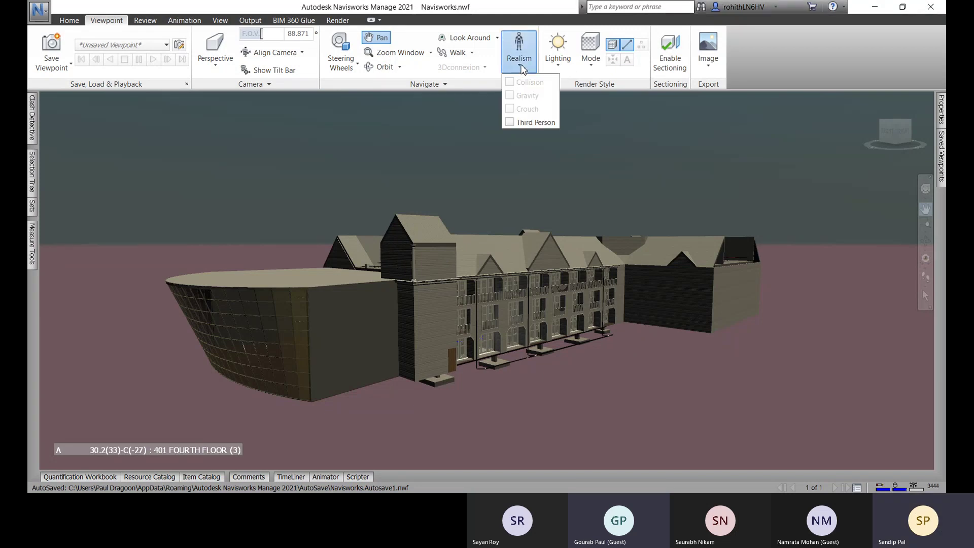
pyautogui.click(509, 122)
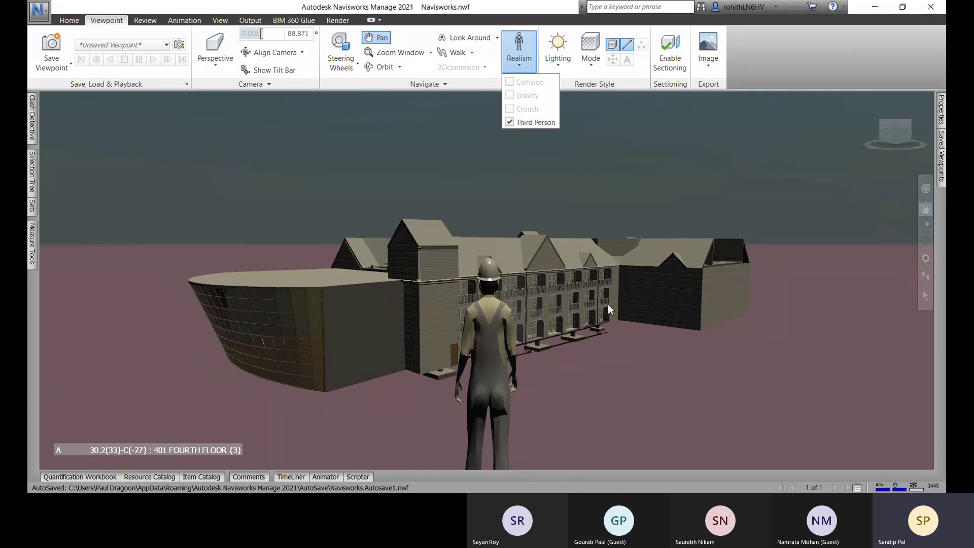
pyautogui.click(501, 385)
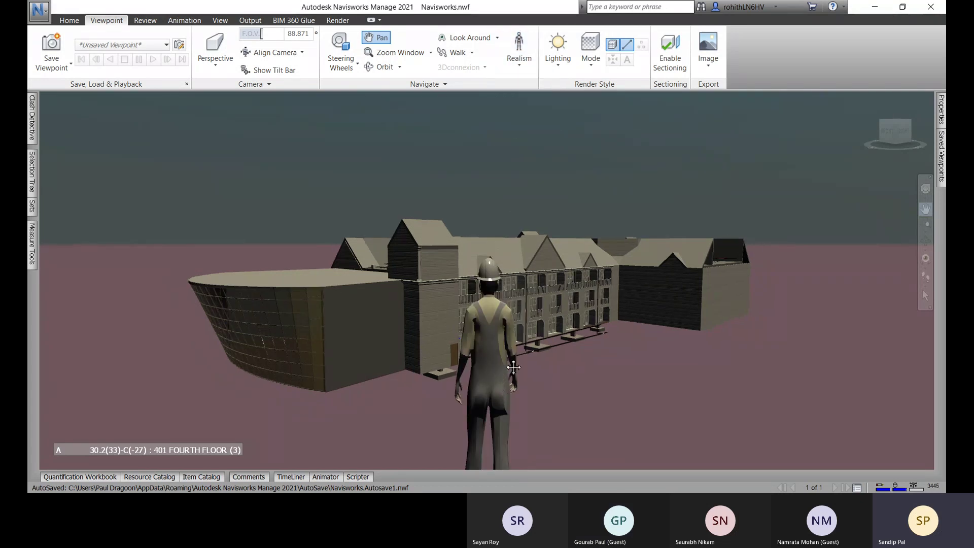
pyautogui.click(928, 279)
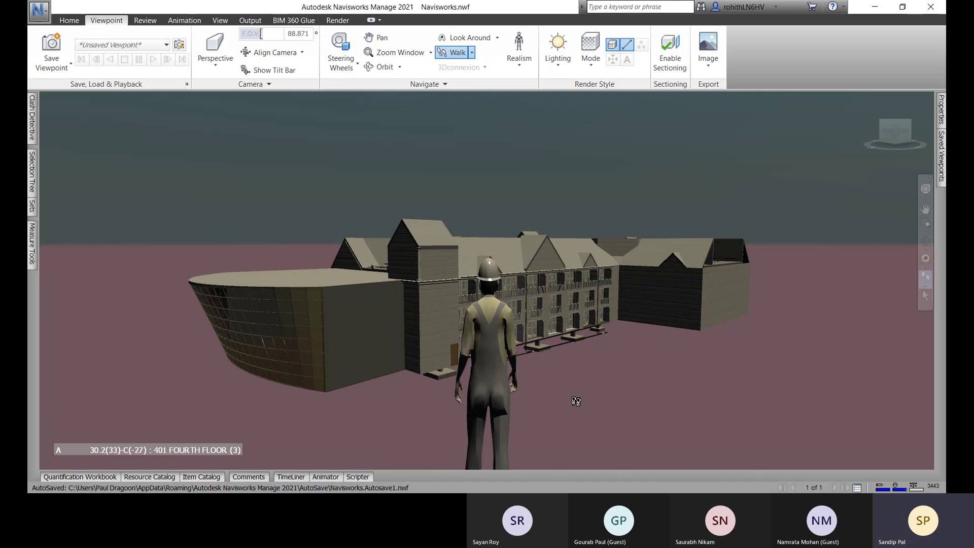
pyautogui.moveTo(497, 384); pyautogui.dragTo(483, 351)
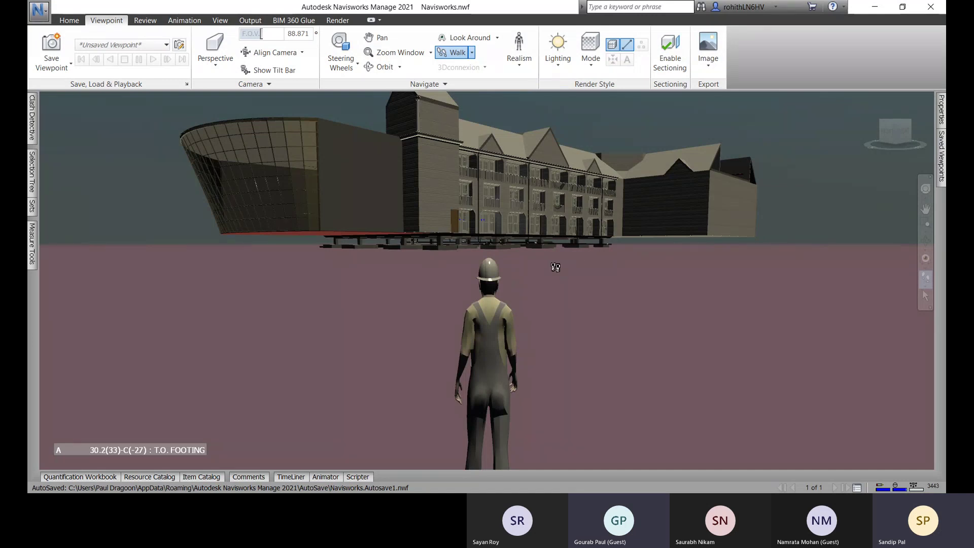
# Use Look Around to tilt the third-person view up at the building, and return to Select mode
pyautogui.click(497, 37)
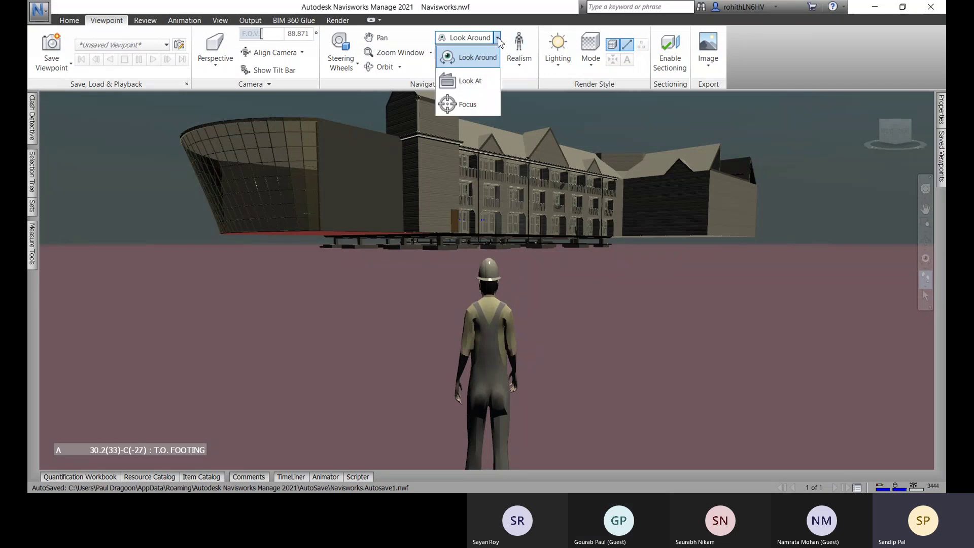
pyautogui.click(474, 58)
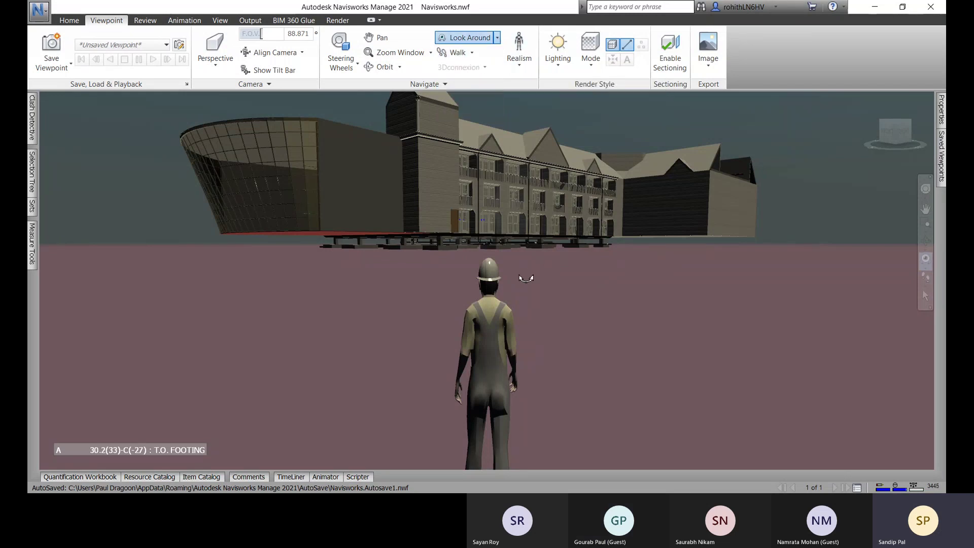
pyautogui.moveTo(525, 278); pyautogui.dragTo(508, 225)
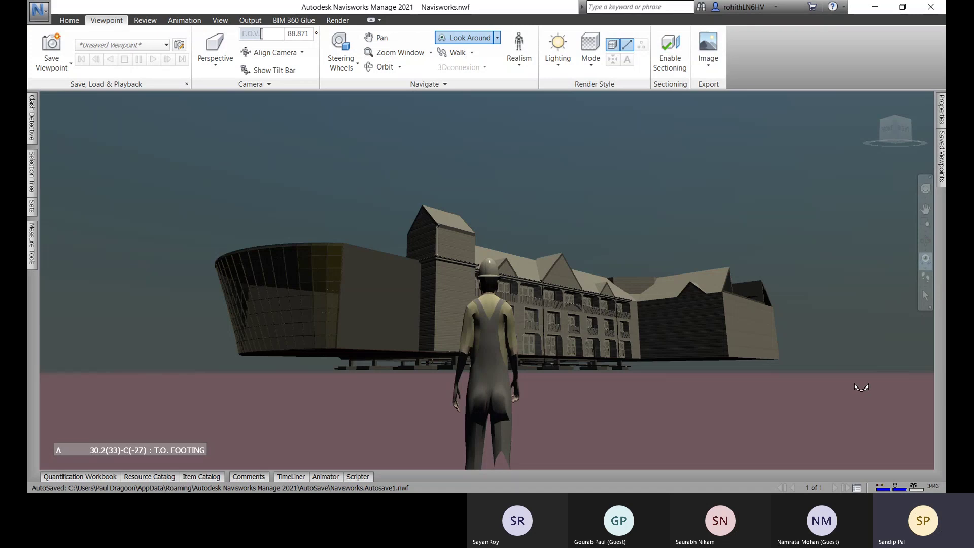
pyautogui.rightClick(707, 192)
pyautogui.click(926, 298)
pyautogui.click(926, 296)
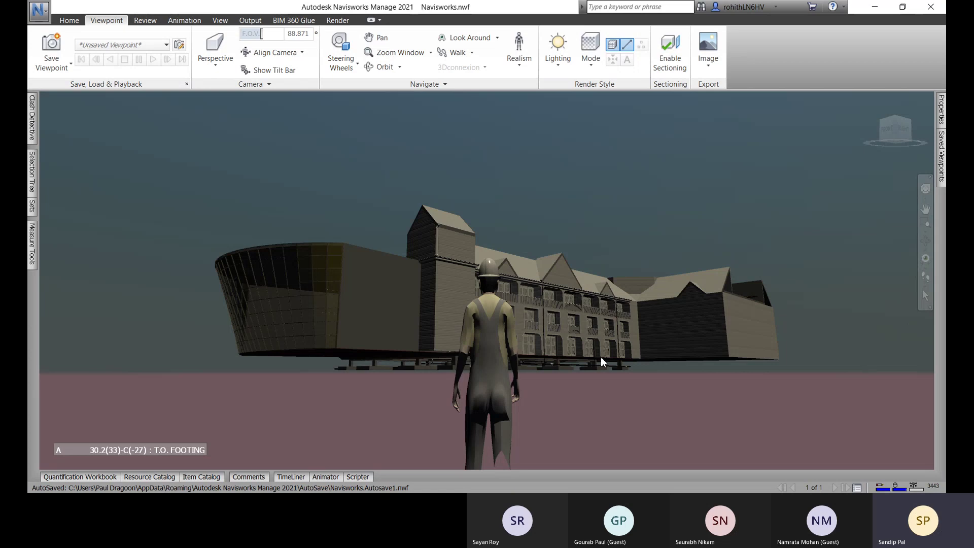